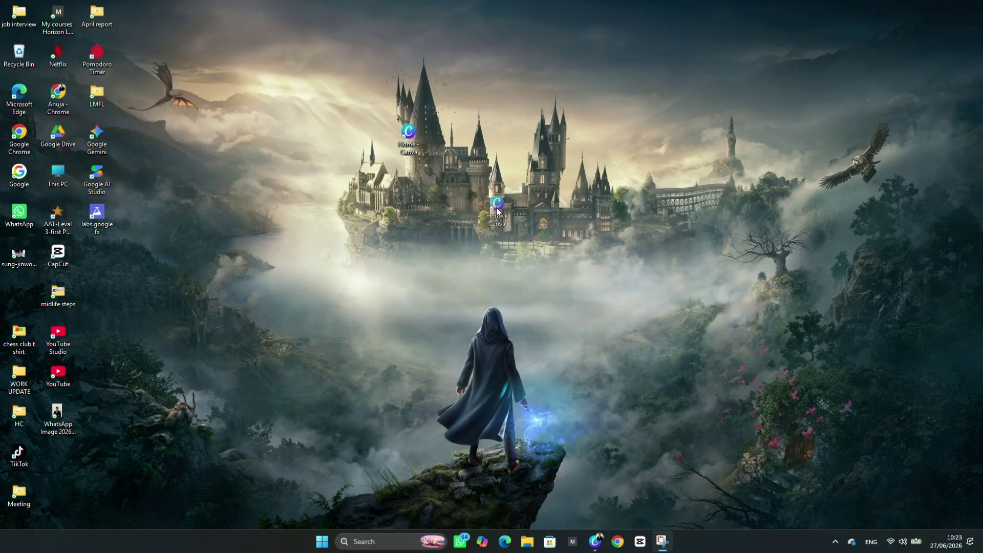
{"action": "left_click_drag", "start_coordinate": [497, 209], "coordinate": [456, 139]}
{"action": "left_click", "coordinate": [464, 224]}
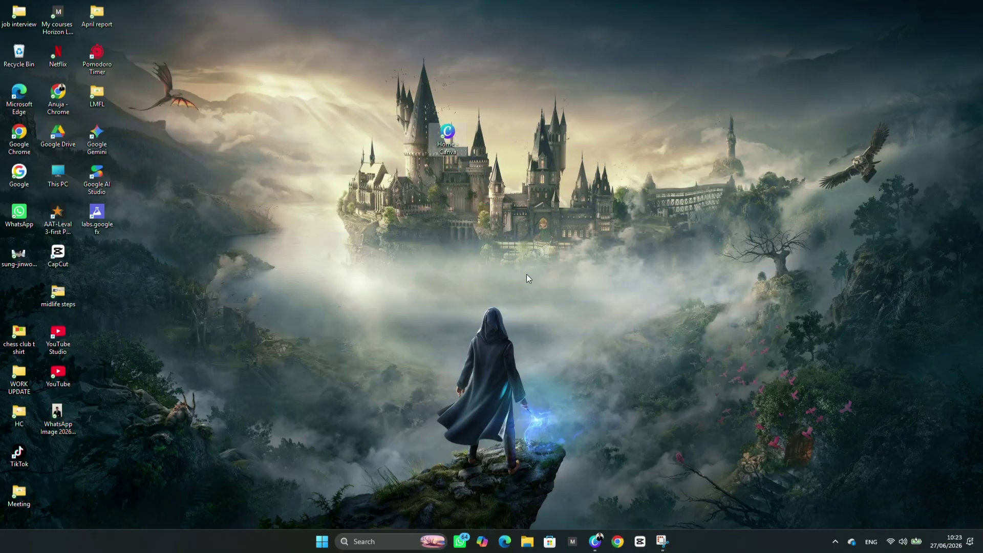
Switch to Chrome and search Google for "canva"
{"action": "double_click", "coordinate": [60, 97]}
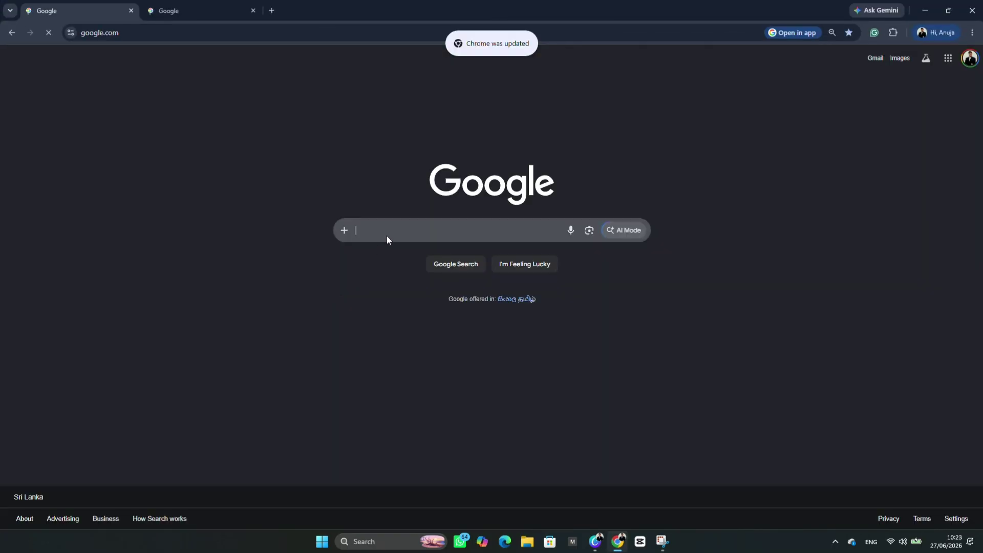
{"action": "left_click", "coordinate": [393, 229]}
{"action": "type", "text": "canavva"}
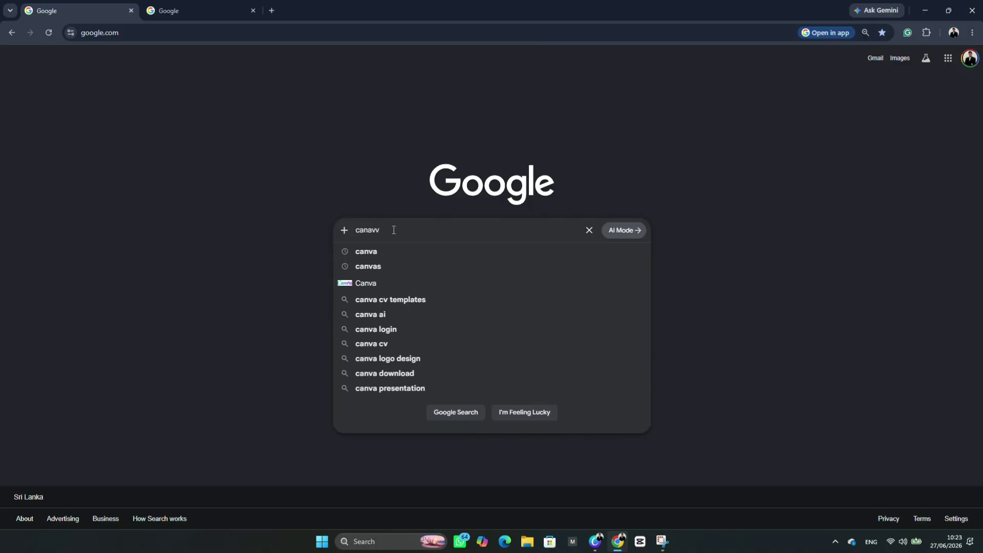
{"action": "key", "text": "BackSpace"}
{"action": "key", "text": "BackSpace"}
{"action": "key", "text": "BackSpace"}
{"action": "type", "text": "va"}
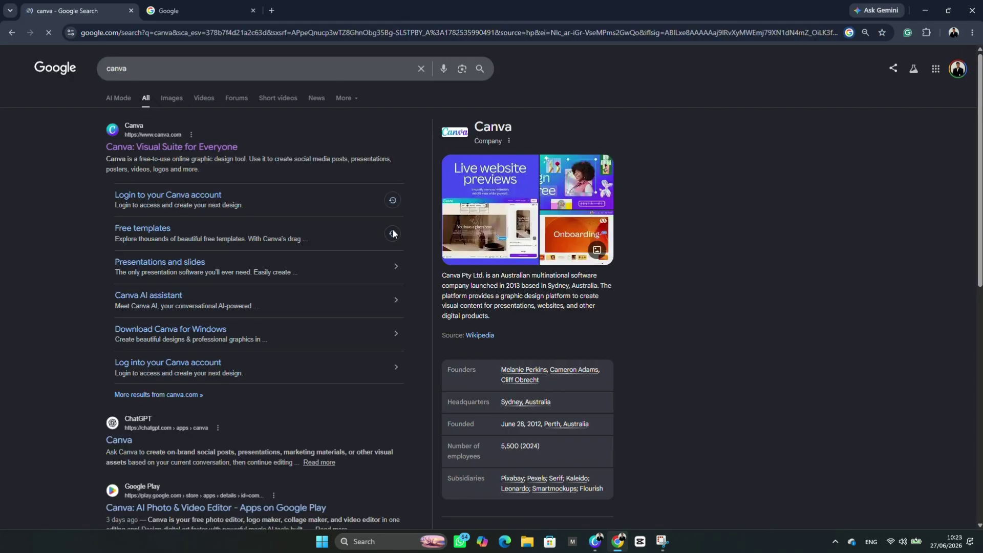
Open the Canva website in the browser instead of the desktop app and go to its Templates page
{"action": "left_click", "coordinate": [229, 148]}
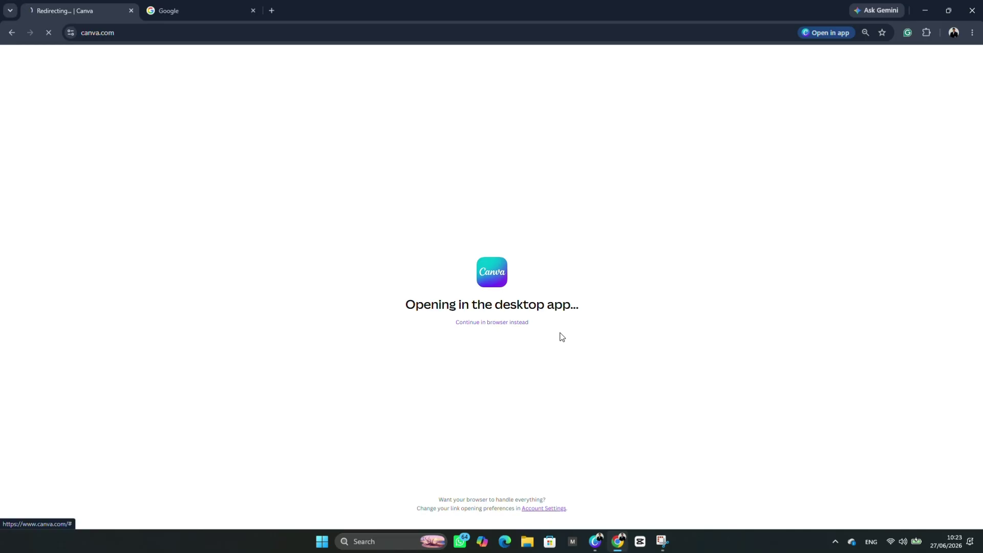
{"action": "left_click", "coordinate": [495, 322]}
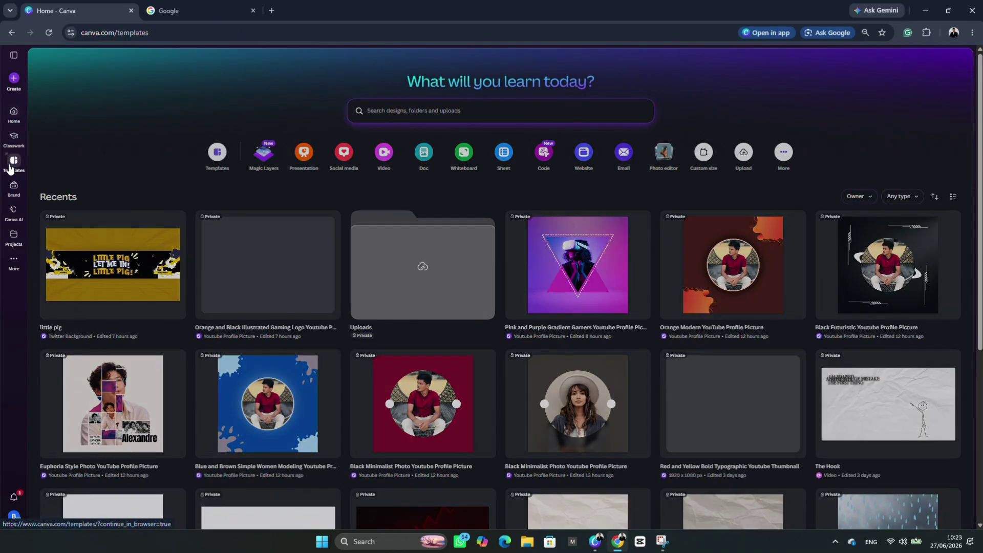
{"action": "left_click", "coordinate": [10, 169]}
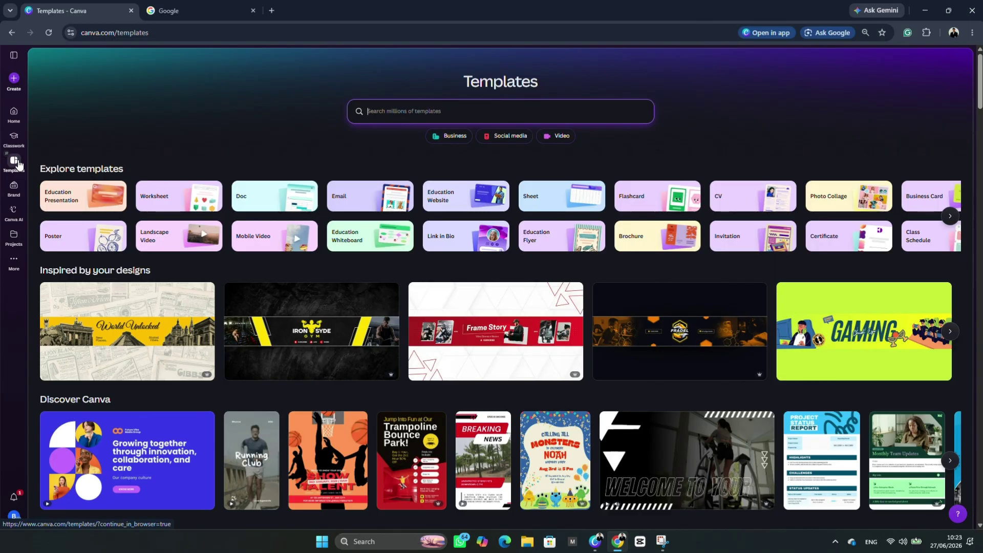
Look at the YouTube design formats among the social media types for a new design, without creating one
{"action": "left_click", "coordinate": [13, 78]}
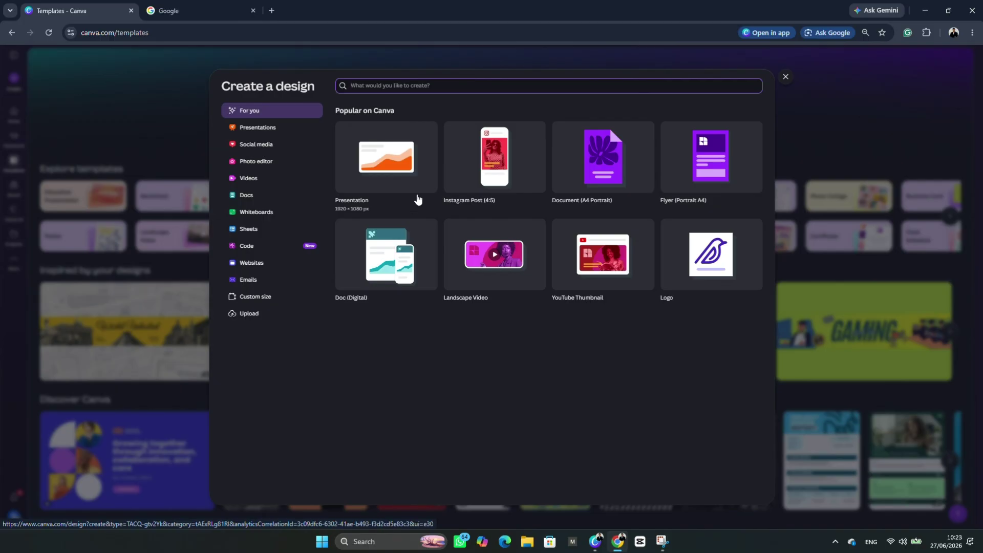
{"action": "left_click", "coordinate": [285, 149]}
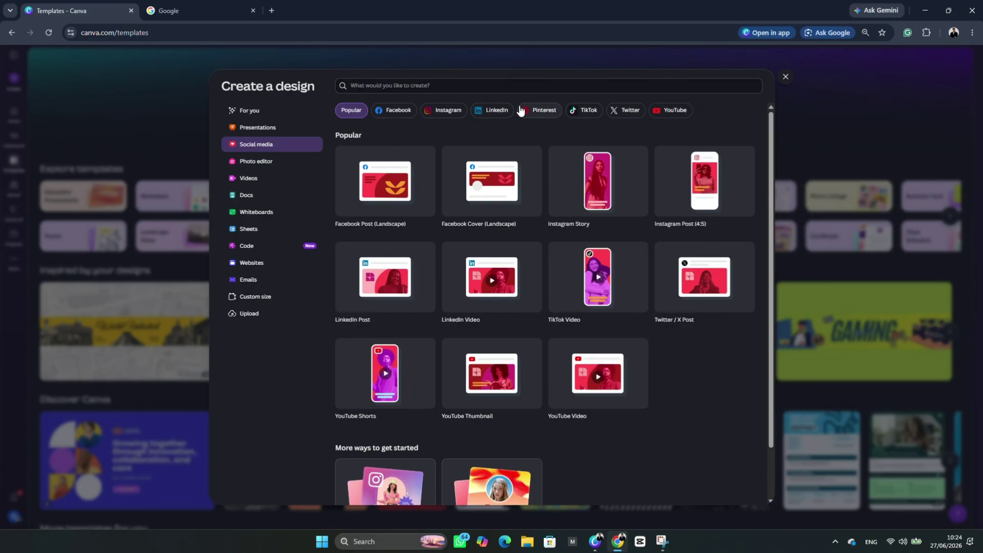
{"action": "left_click", "coordinate": [670, 110]}
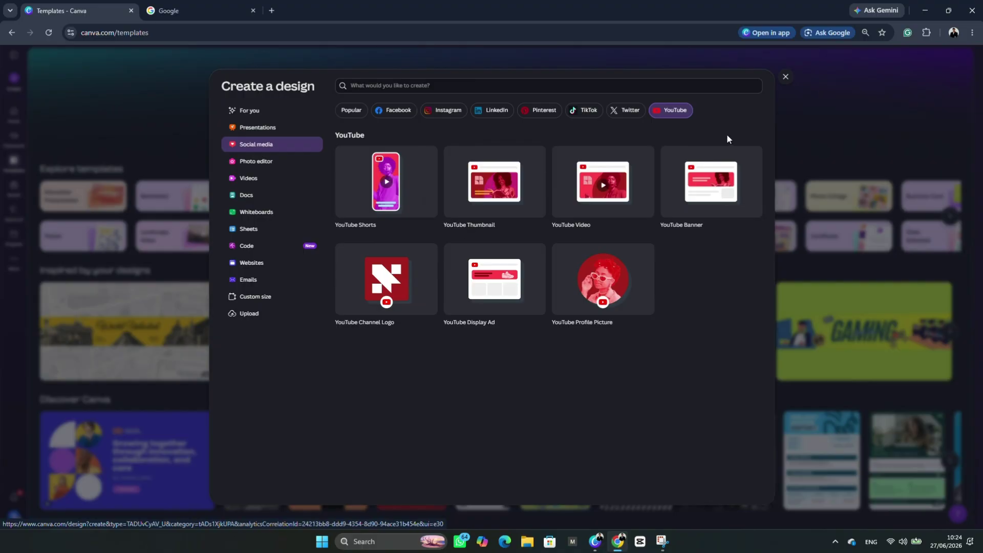
{"action": "left_click", "coordinate": [786, 77]}
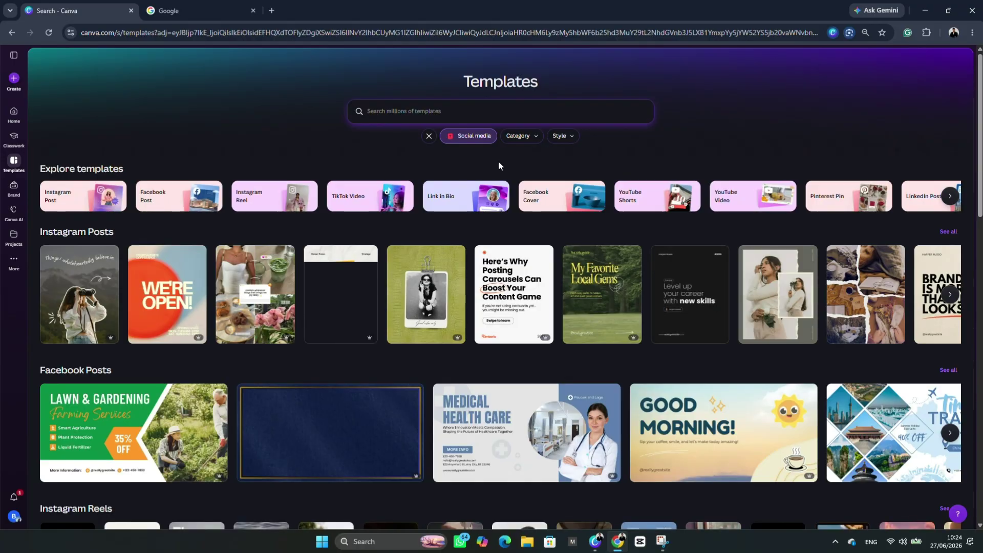
Look through the template categories available for Social media
{"action": "left_click", "coordinate": [518, 138]}
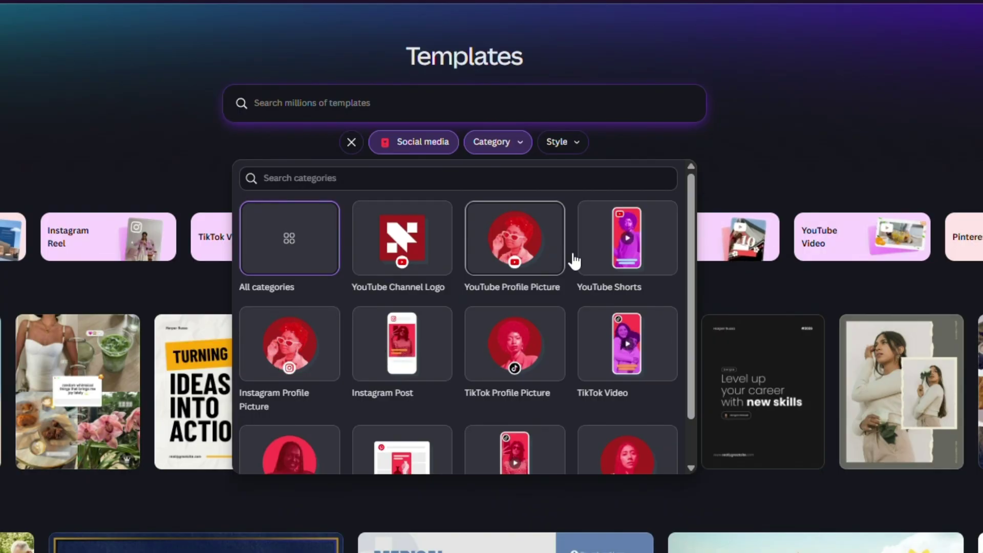
{"action": "scroll", "coordinate": [614, 266], "scroll_direction": "down", "scroll_amount": 1}
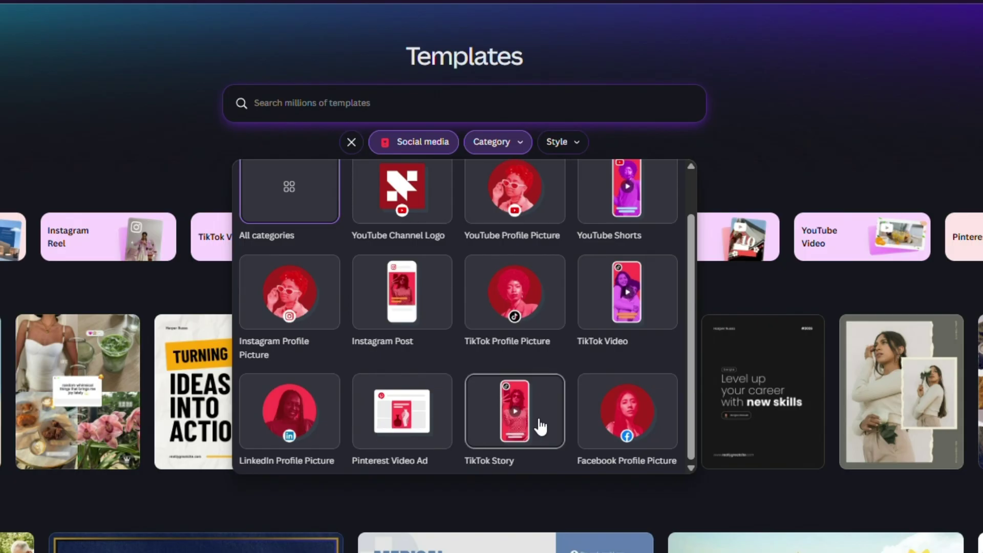
{"action": "scroll", "coordinate": [658, 323], "scroll_direction": "up", "scroll_amount": 1}
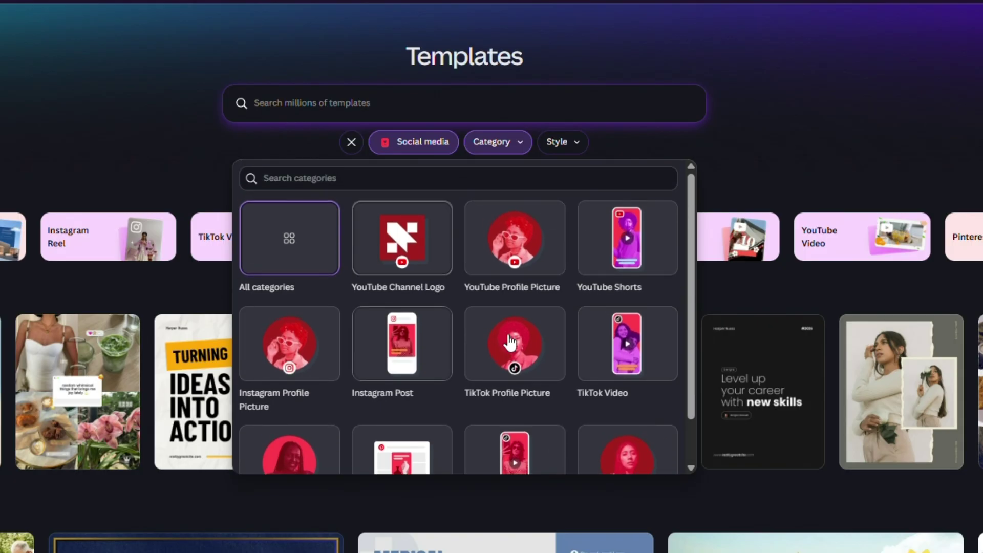
{"action": "scroll", "coordinate": [544, 361], "scroll_direction": "down", "scroll_amount": 1}
{"action": "scroll", "coordinate": [576, 358], "scroll_direction": "up", "scroll_amount": 1}
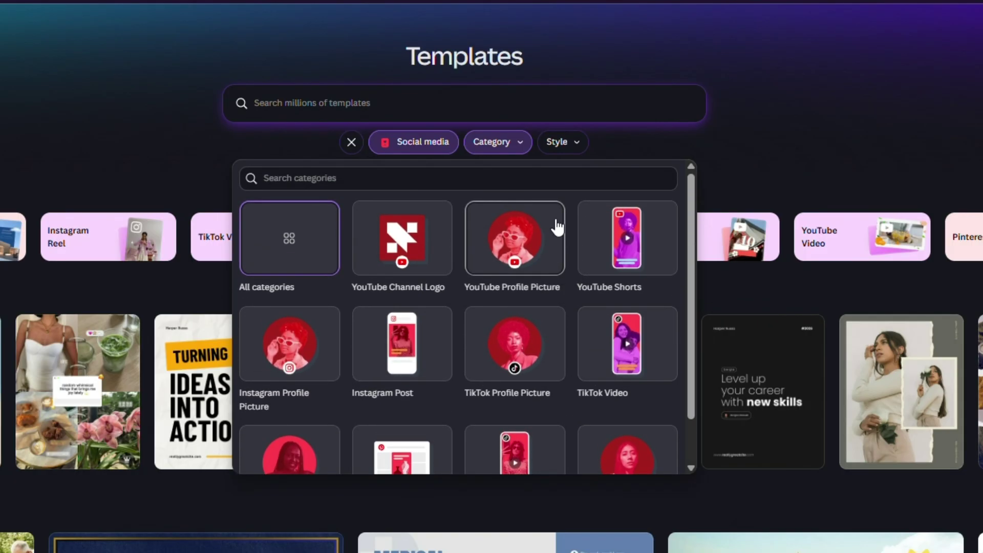
Search the social media templates for "youtube thumbnail" using the suggested search term
{"action": "left_click", "coordinate": [495, 99]}
{"action": "type", "text": "youtube"}
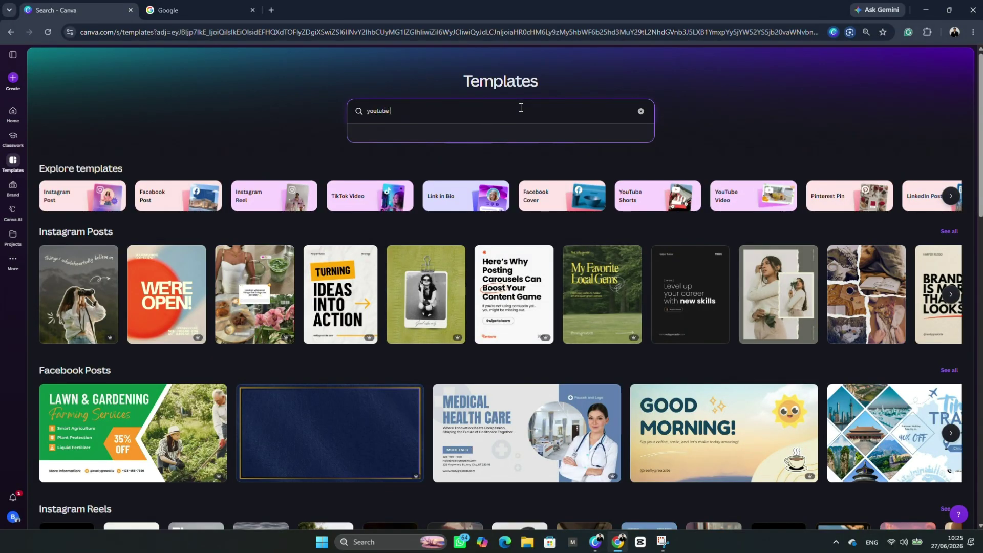
{"action": "key", "text": "Down"}
{"action": "key", "text": "Down"}
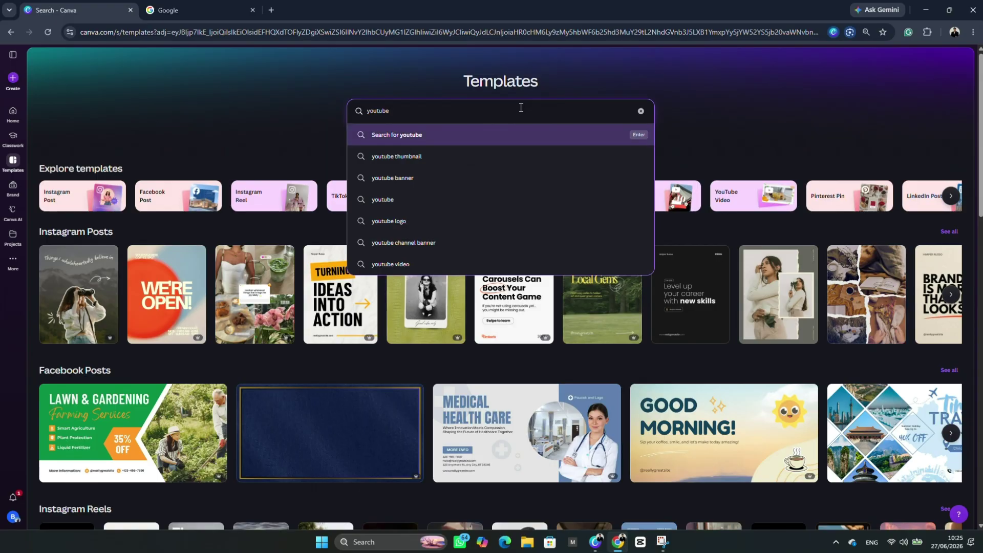
{"action": "key", "text": "Return"}
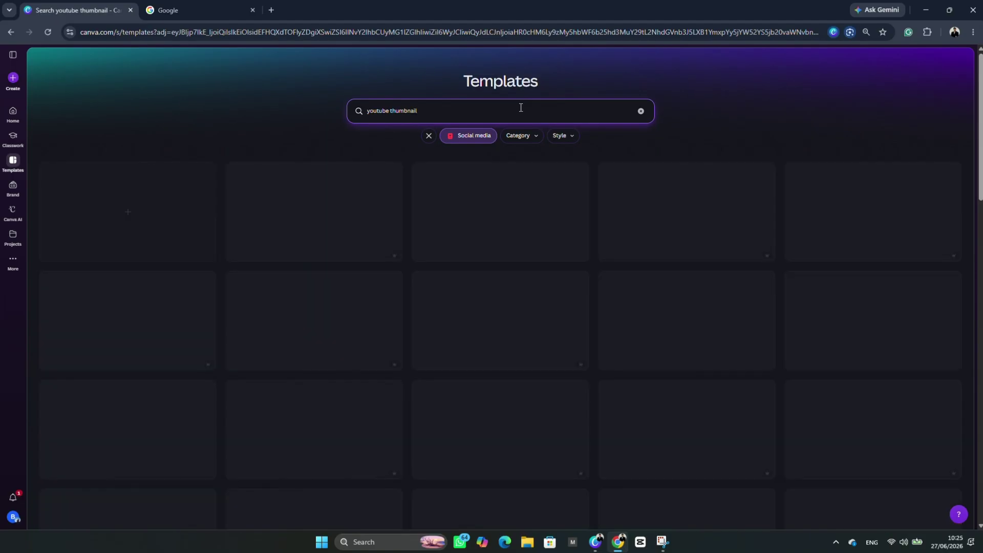
Browse the YouTube thumbnail templates for a suitable design
{"action": "scroll", "coordinate": [652, 149], "scroll_direction": "down", "scroll_amount": 4}
{"action": "scroll", "coordinate": [652, 149], "scroll_direction": "down", "scroll_amount": 5}
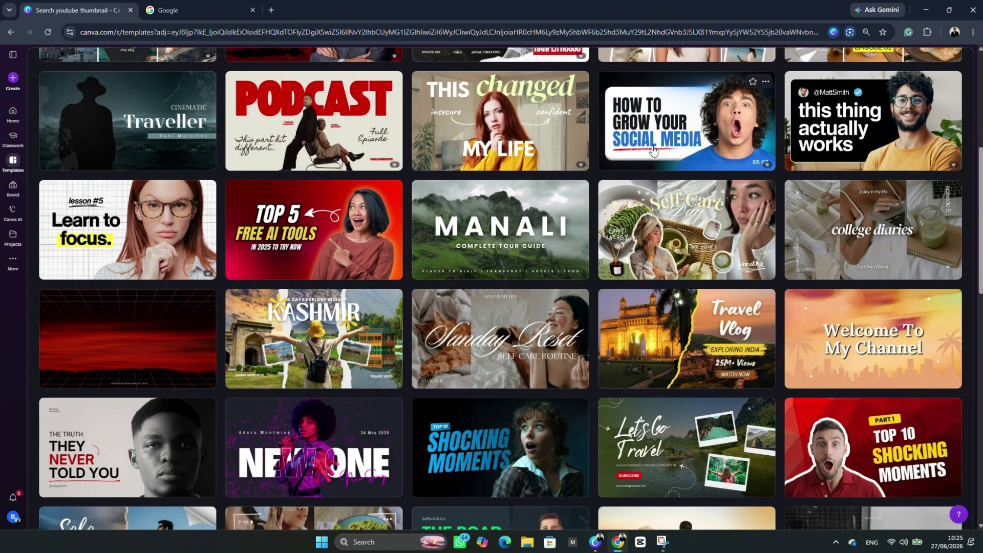
{"action": "scroll", "coordinate": [653, 149], "scroll_direction": "down", "scroll_amount": 5}
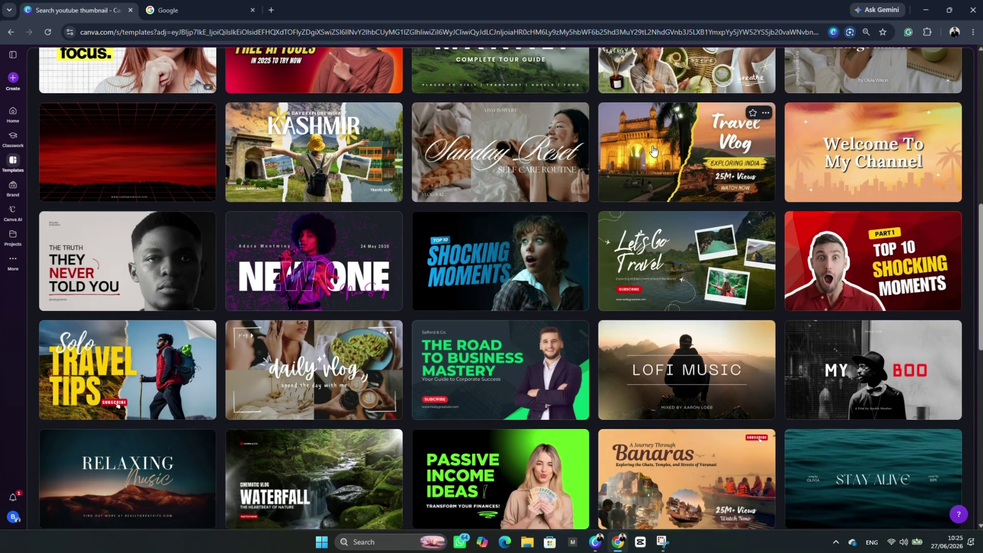
{"action": "scroll", "coordinate": [652, 150], "scroll_direction": "down", "scroll_amount": 4}
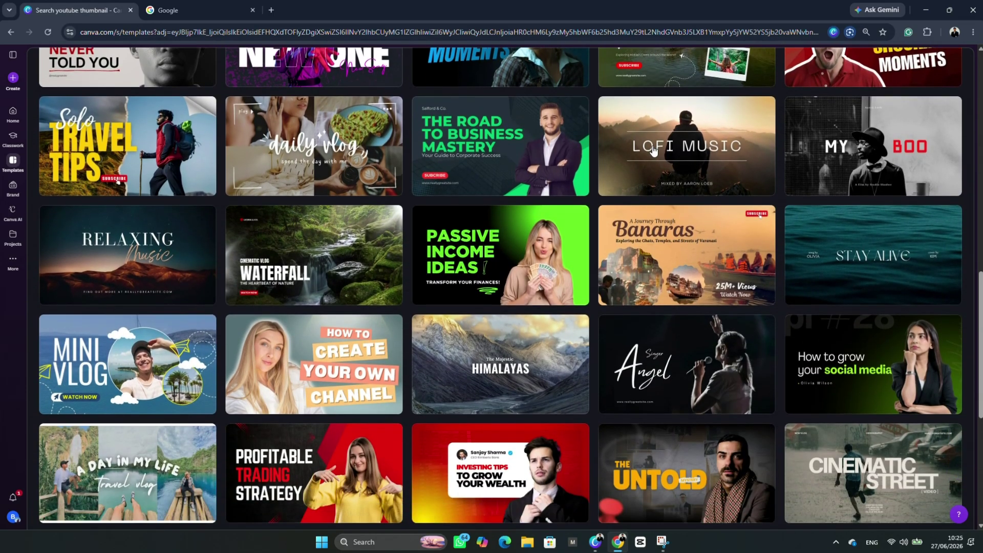
{"action": "scroll", "coordinate": [653, 149], "scroll_direction": "down", "scroll_amount": 7}
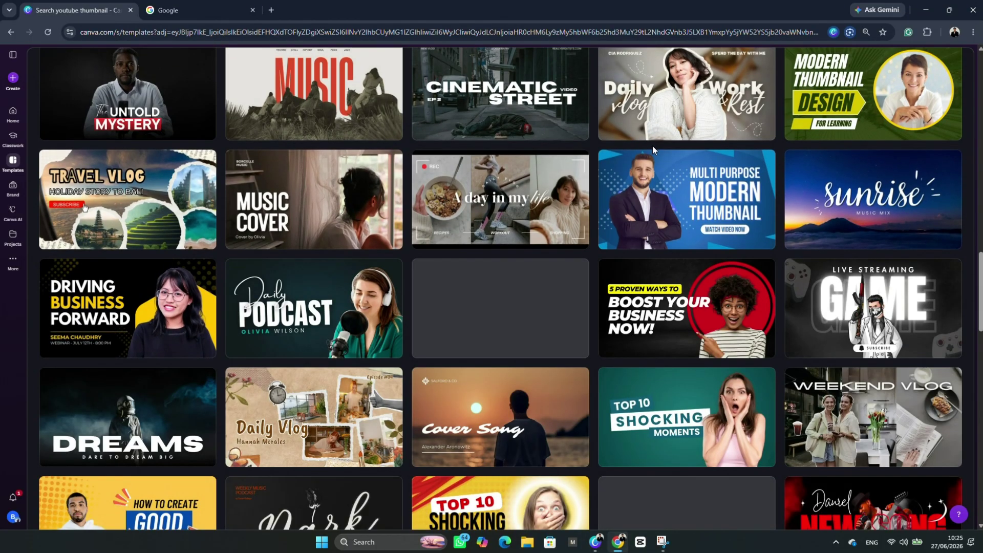
{"action": "scroll", "coordinate": [652, 146], "scroll_direction": "down", "scroll_amount": 6}
{"action": "scroll", "coordinate": [730, 181], "scroll_direction": "down", "scroll_amount": 5}
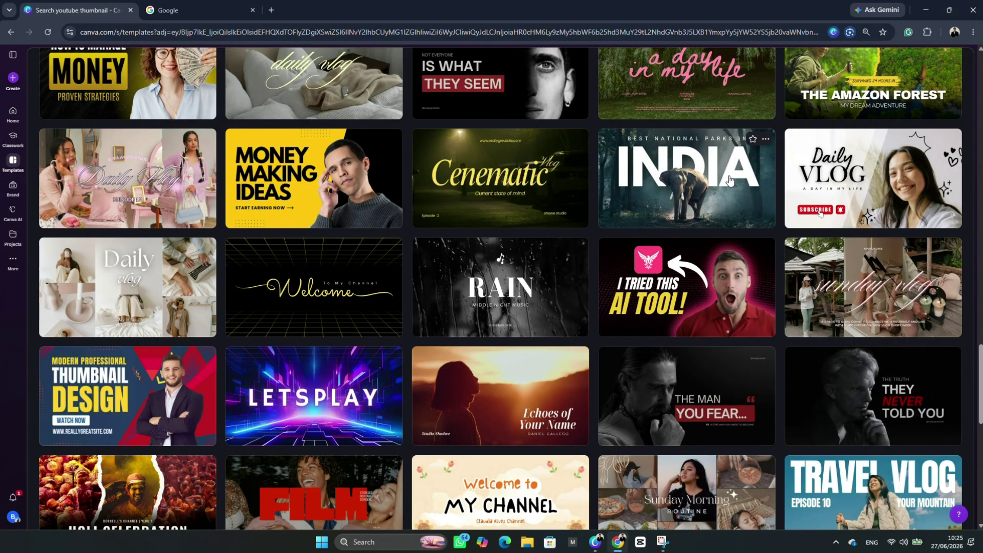
{"action": "scroll", "coordinate": [729, 180], "scroll_direction": "down", "scroll_amount": 2}
{"action": "scroll", "coordinate": [729, 180], "scroll_direction": "down", "scroll_amount": 2}
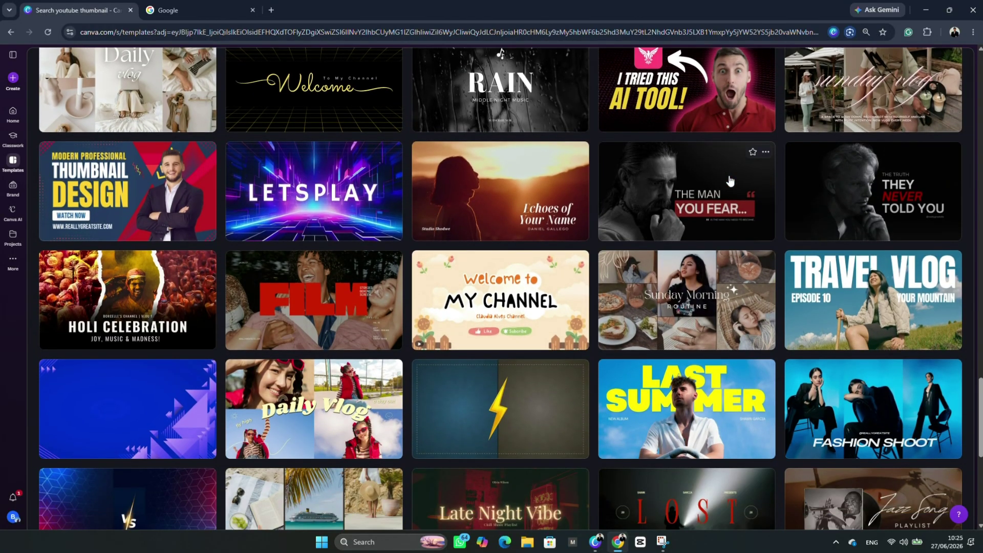
{"action": "scroll", "coordinate": [729, 180], "scroll_direction": "down", "scroll_amount": 5}
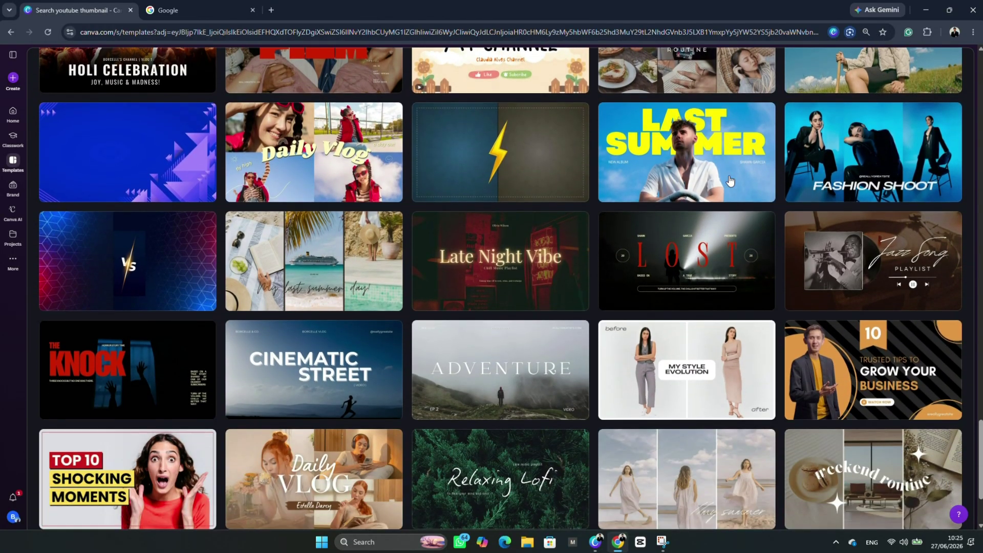
{"action": "scroll", "coordinate": [729, 180], "scroll_direction": "down", "scroll_amount": 1}
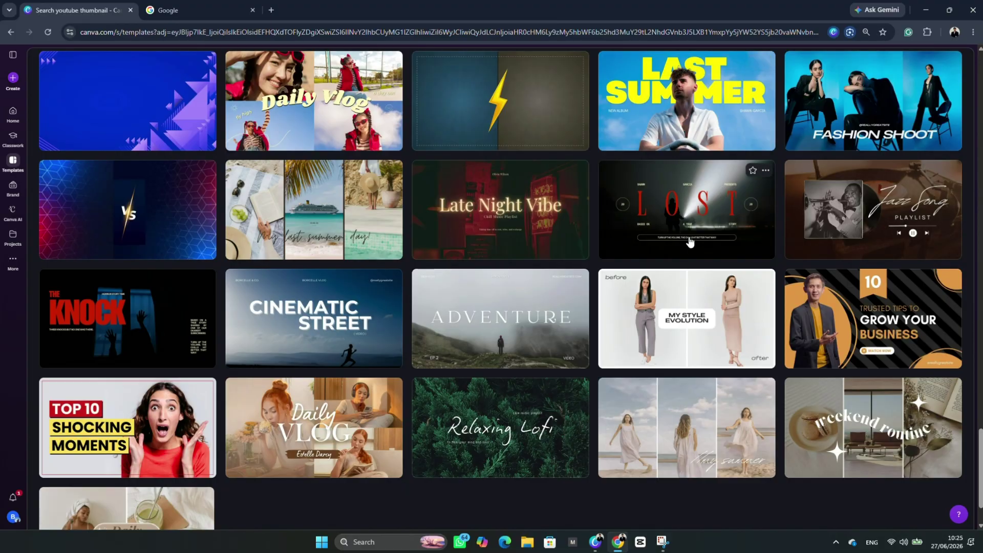
{"action": "scroll", "coordinate": [565, 298], "scroll_direction": "down", "scroll_amount": 1}
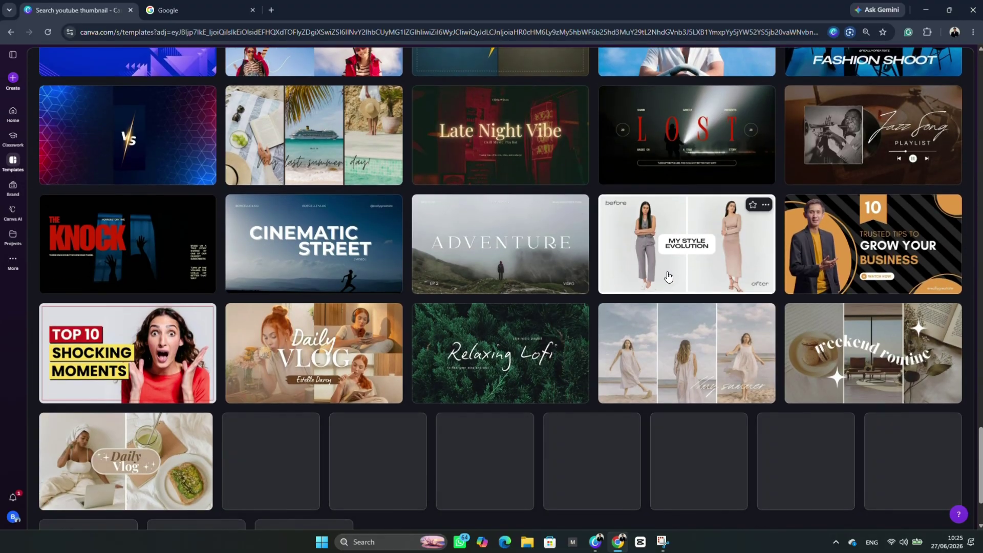
{"action": "scroll", "coordinate": [665, 277], "scroll_direction": "down", "scroll_amount": 2}
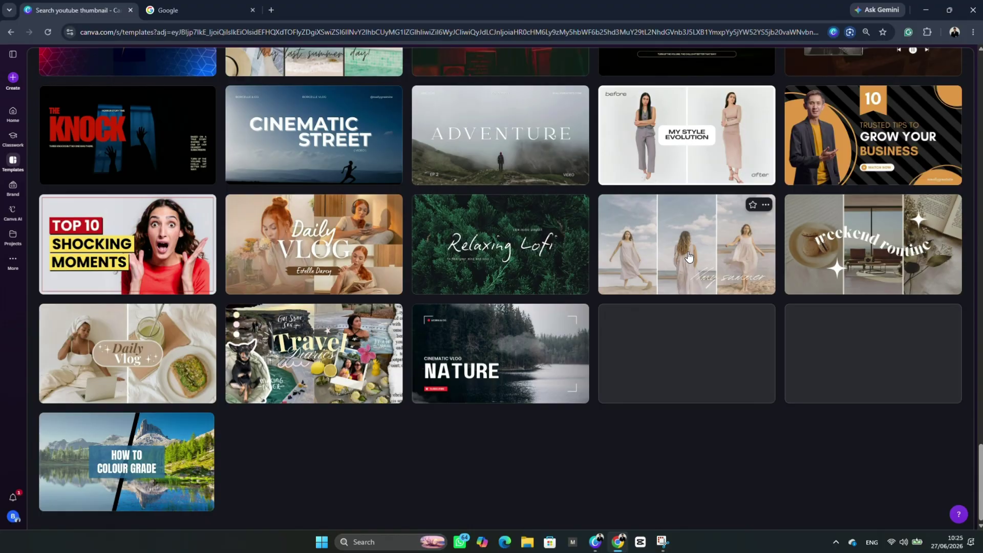
{"action": "scroll", "coordinate": [689, 256], "scroll_direction": "up", "scroll_amount": 20}
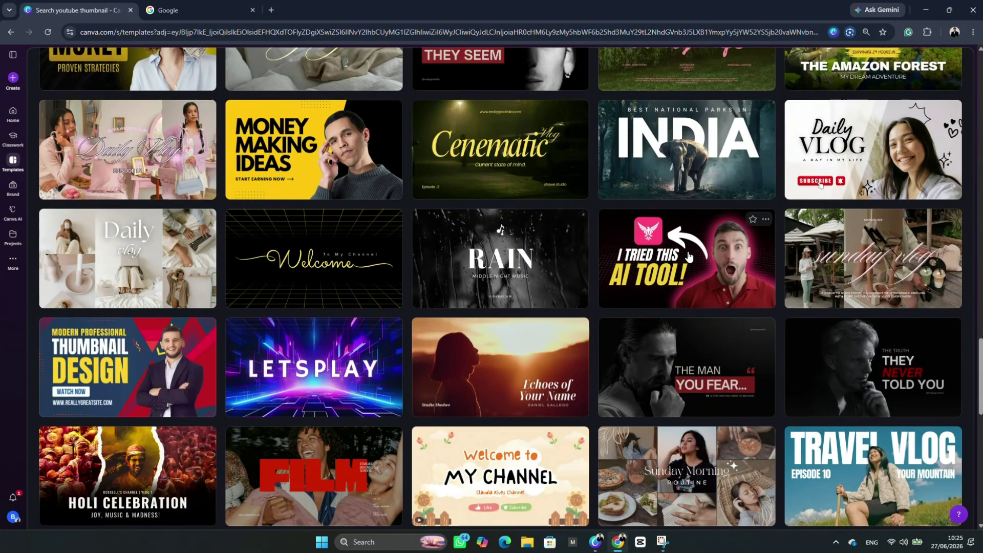
{"action": "scroll", "coordinate": [592, 203], "scroll_direction": "up", "scroll_amount": 1}
{"action": "scroll", "coordinate": [592, 203], "scroll_direction": "down", "scroll_amount": 1}
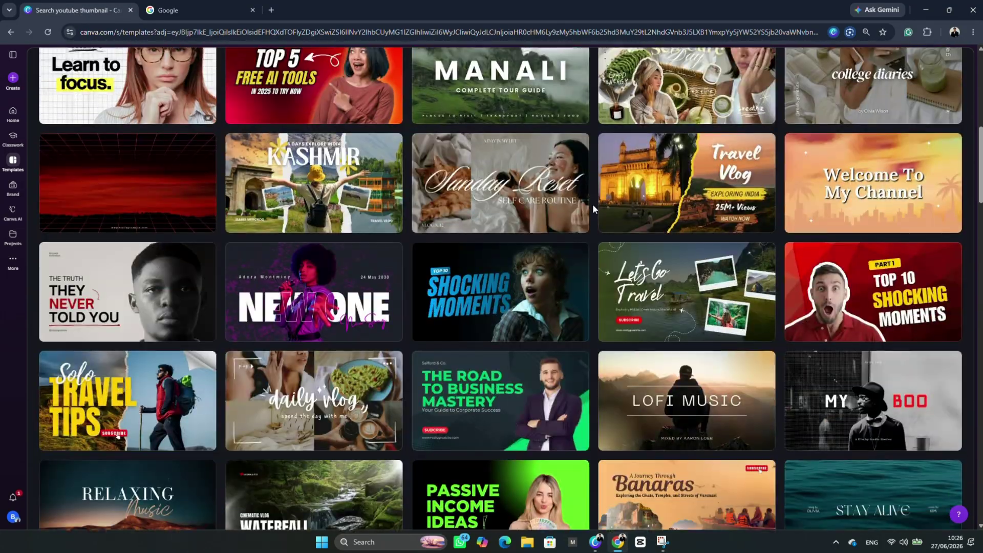
Open the Red and Yellow Modern Shocking Moments YouTube Thumbnail template for customising in the browser, in a maximised window
{"action": "left_click", "coordinate": [881, 277]}
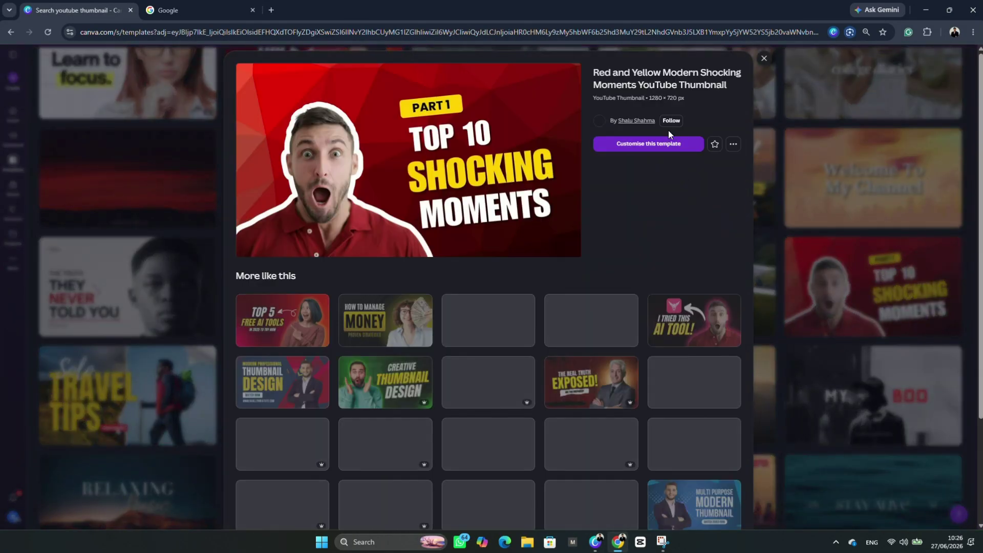
{"action": "left_click", "coordinate": [681, 144]}
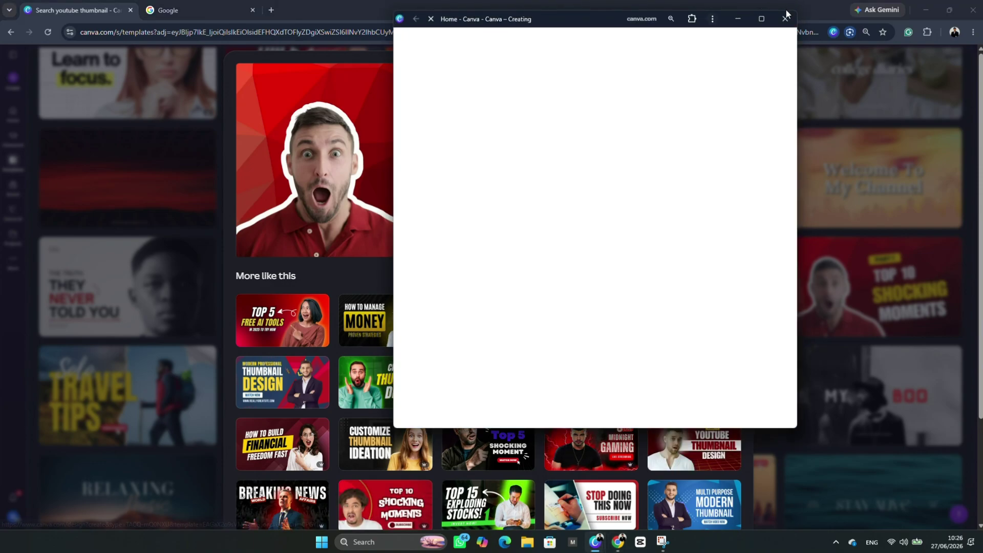
{"action": "left_click", "coordinate": [779, 23]}
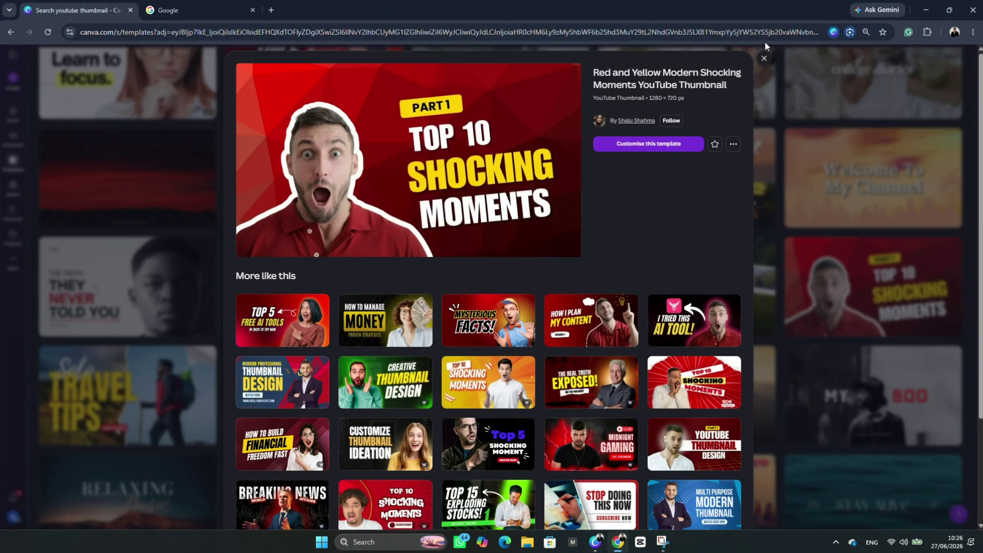
{"action": "left_click", "coordinate": [684, 150]}
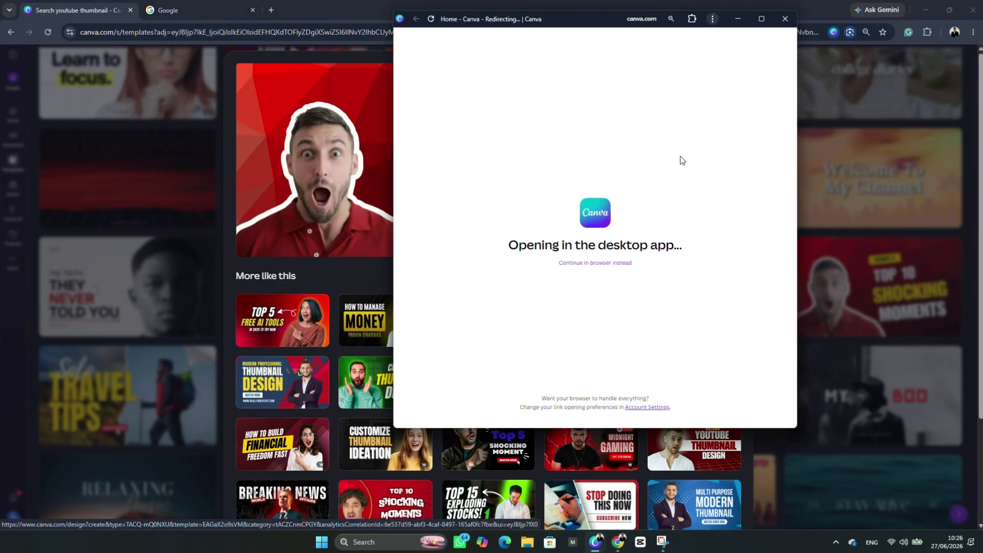
{"action": "left_click", "coordinate": [597, 262]}
{"action": "left_click", "coordinate": [761, 19]}
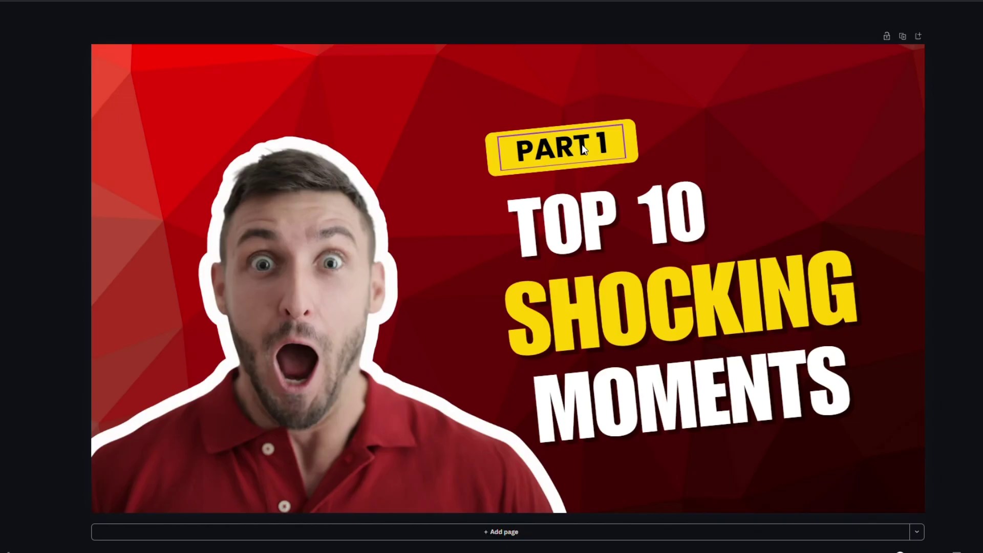
Look through the fonts available for the "PART 1" badge text
{"action": "left_click", "coordinate": [583, 149]}
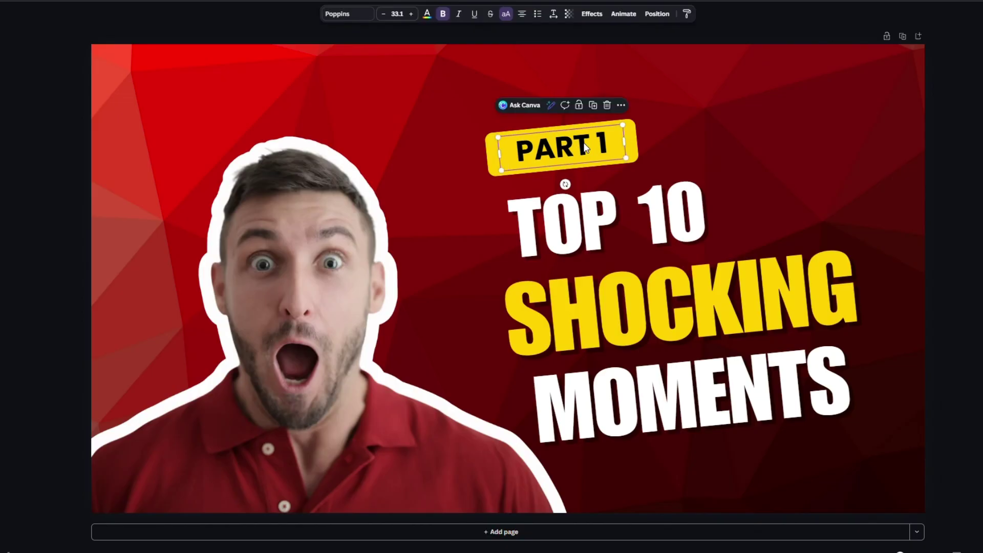
{"action": "left_click", "coordinate": [584, 145]}
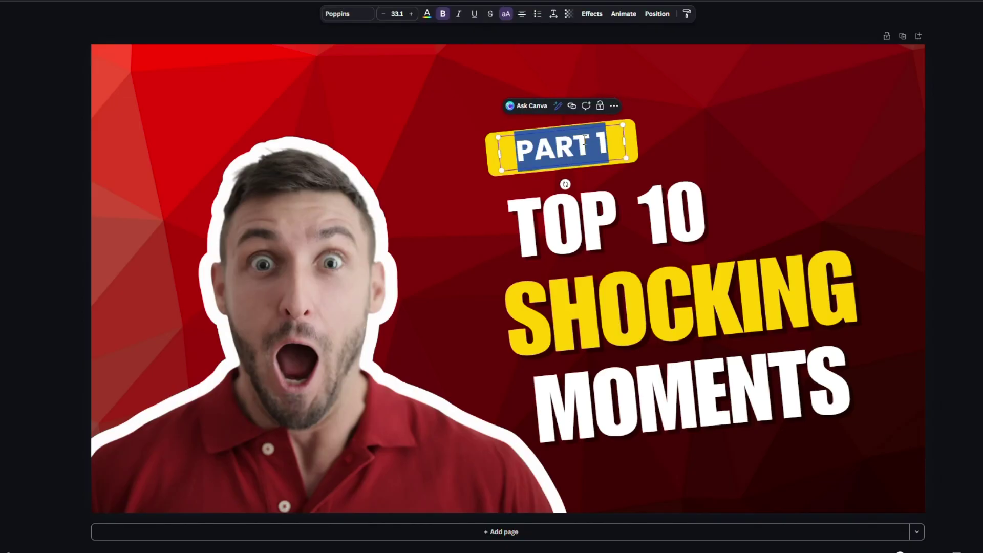
{"action": "left_click", "coordinate": [338, 14]}
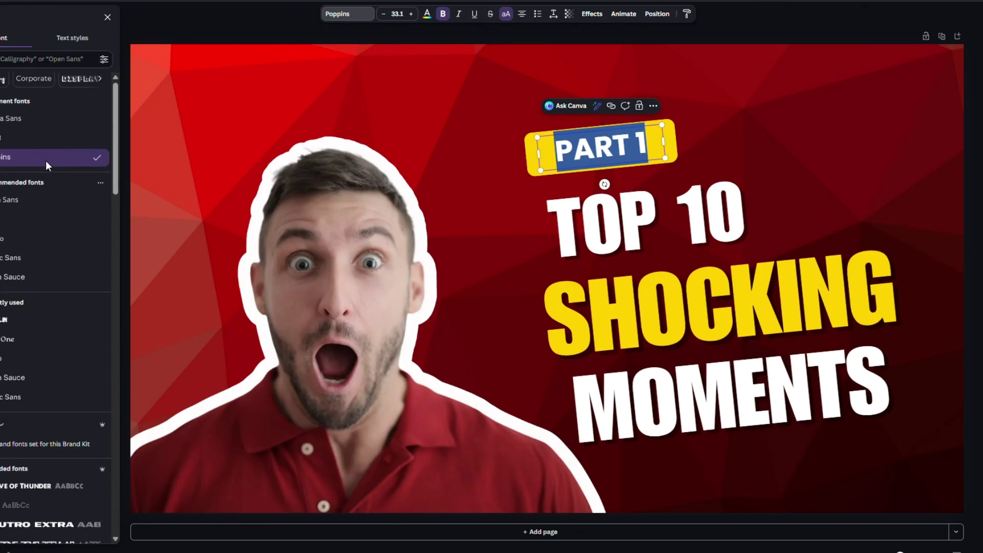
{"action": "left_click", "coordinate": [384, 192]}
{"action": "scroll", "coordinate": [384, 193], "scroll_direction": "down", "scroll_amount": 3}
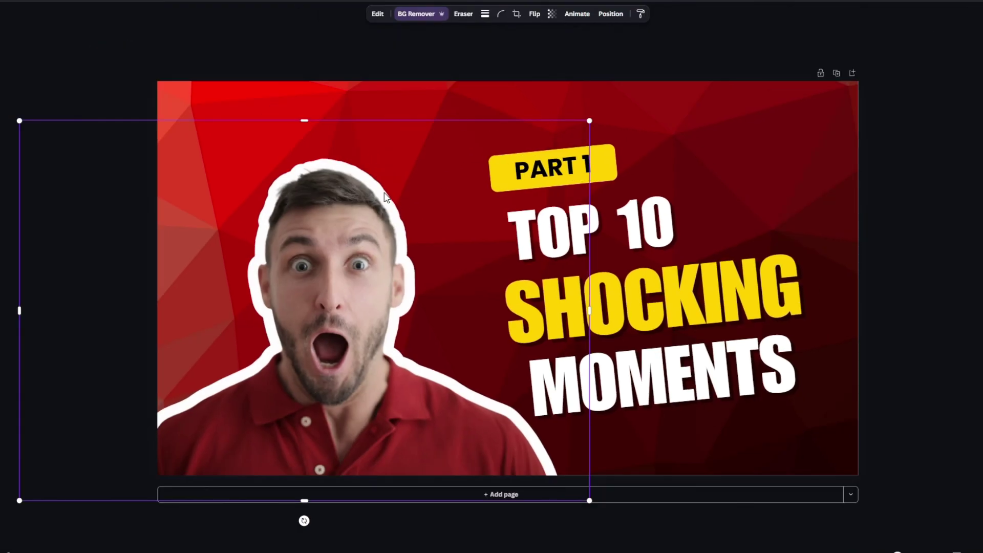
Delete the shocked man's cutout photo from the thumbnail and restore it
{"action": "key", "text": "Escape"}
{"action": "left_click", "coordinate": [368, 236]}
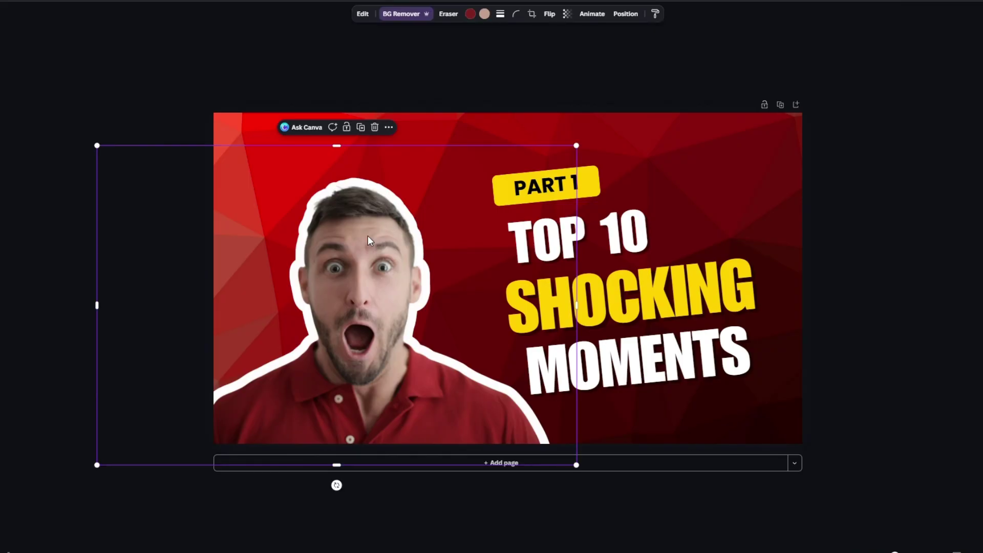
{"action": "key", "text": "Delete"}
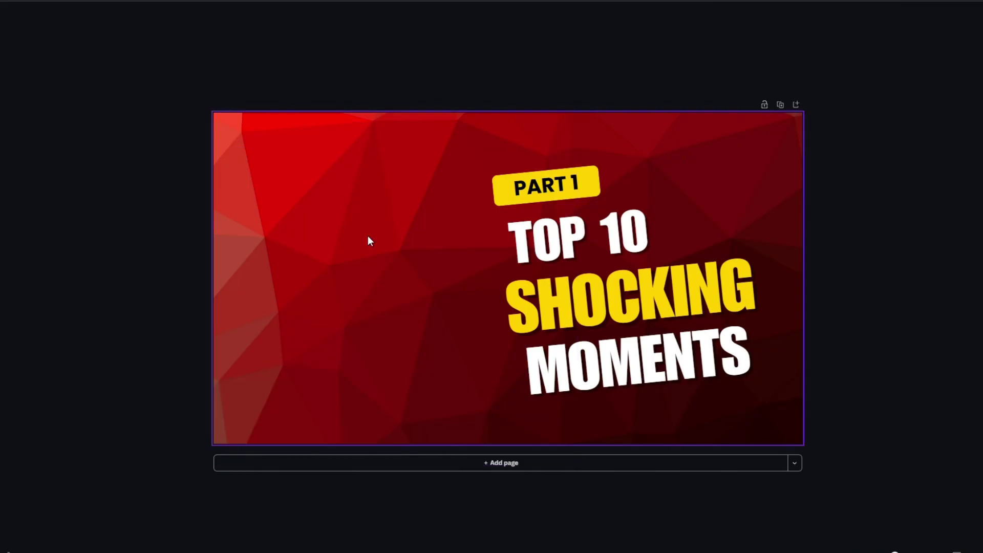
{"action": "key", "text": "ctrl+v"}
{"action": "left_click", "coordinate": [835, 270]}
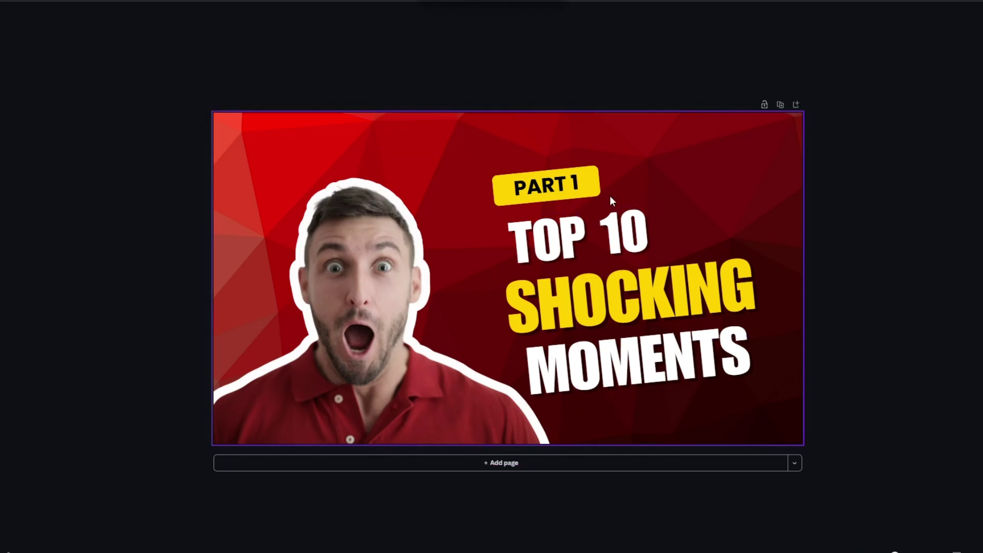
Apply the Retro effect to the yellow badge behind "PART 1"
{"action": "left_click", "coordinate": [597, 191]}
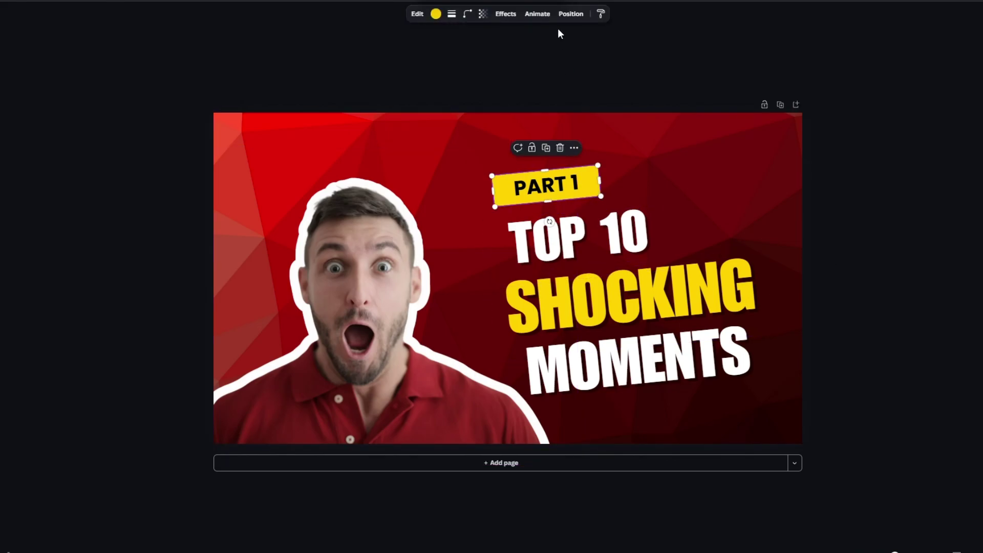
{"action": "left_click", "coordinate": [512, 20]}
{"action": "left_click", "coordinate": [2, 215]}
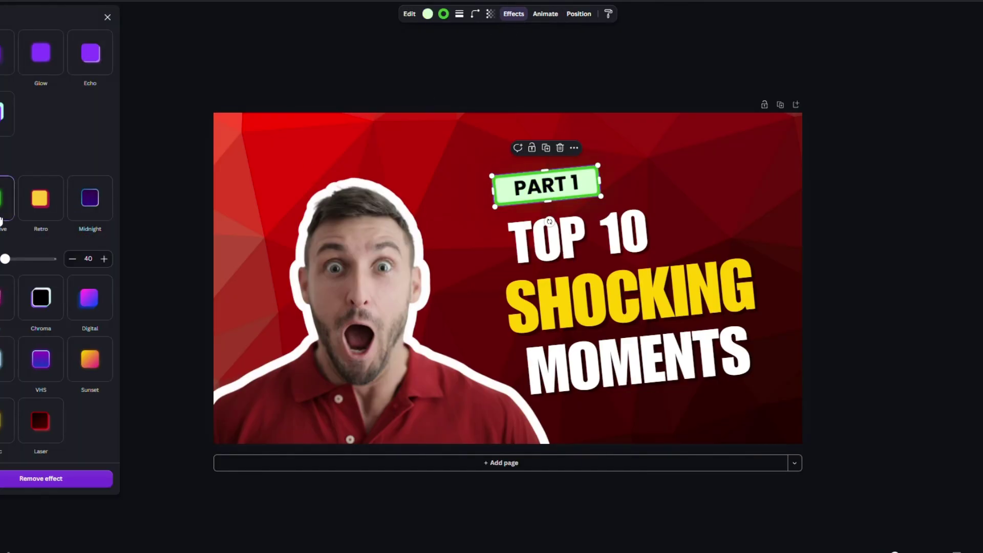
{"action": "left_click", "coordinate": [40, 205]}
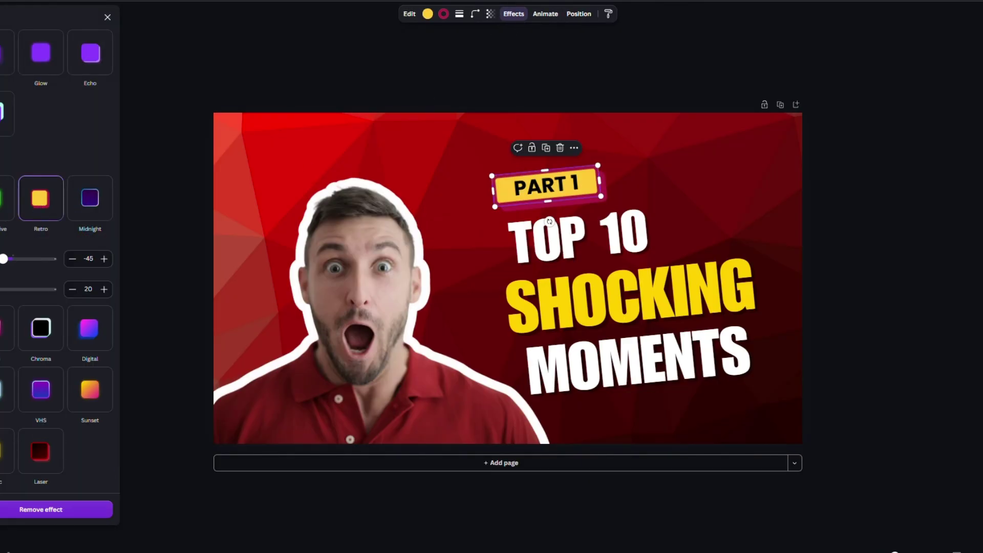
{"action": "left_click", "coordinate": [2, 198]}
{"action": "left_click", "coordinate": [30, 199]}
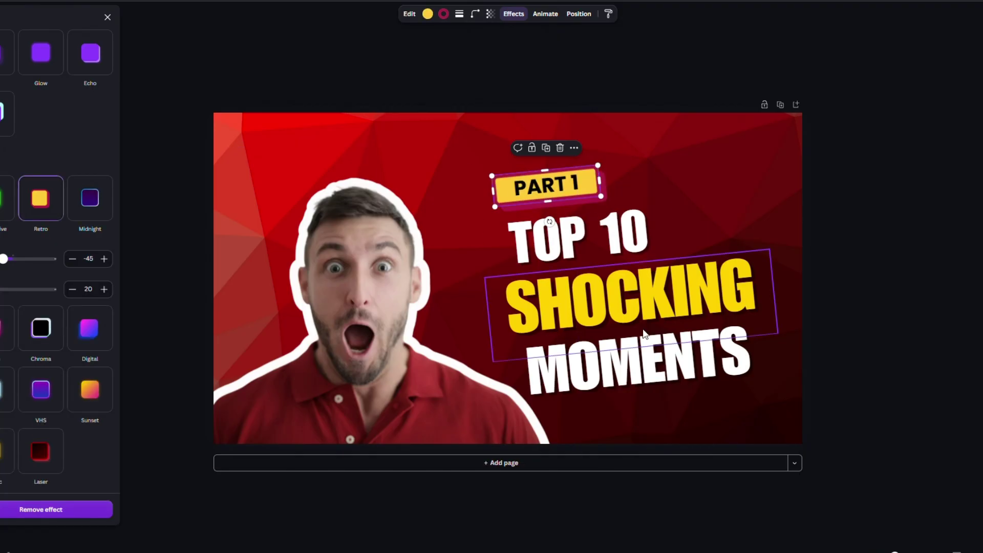
Replace the yellow title word "SHOCKING" with "GAMES"
{"action": "left_click", "coordinate": [611, 231]}
{"action": "left_click", "coordinate": [611, 231]}
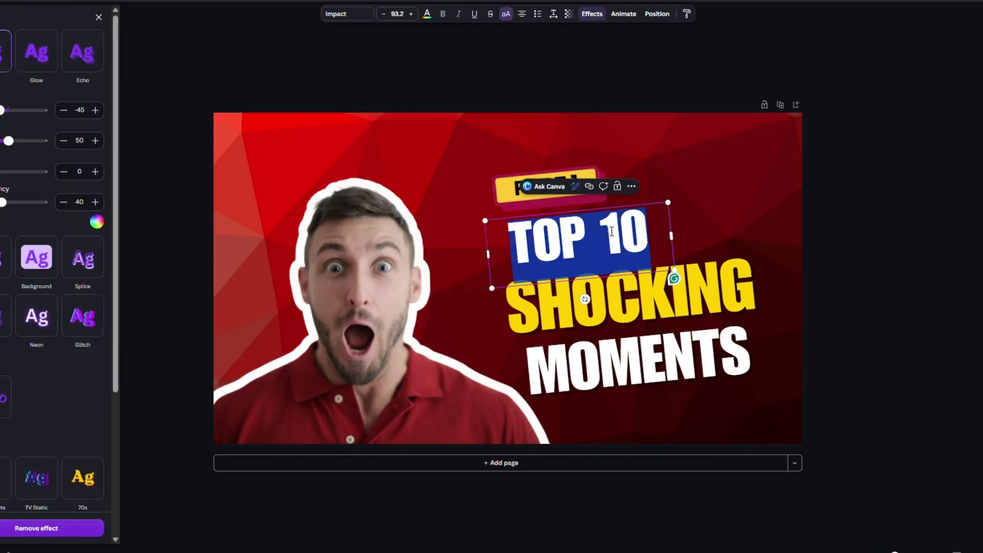
{"action": "left_click", "coordinate": [657, 317]}
{"action": "left_click", "coordinate": [657, 317]}
{"action": "type", "text": "GAM"}
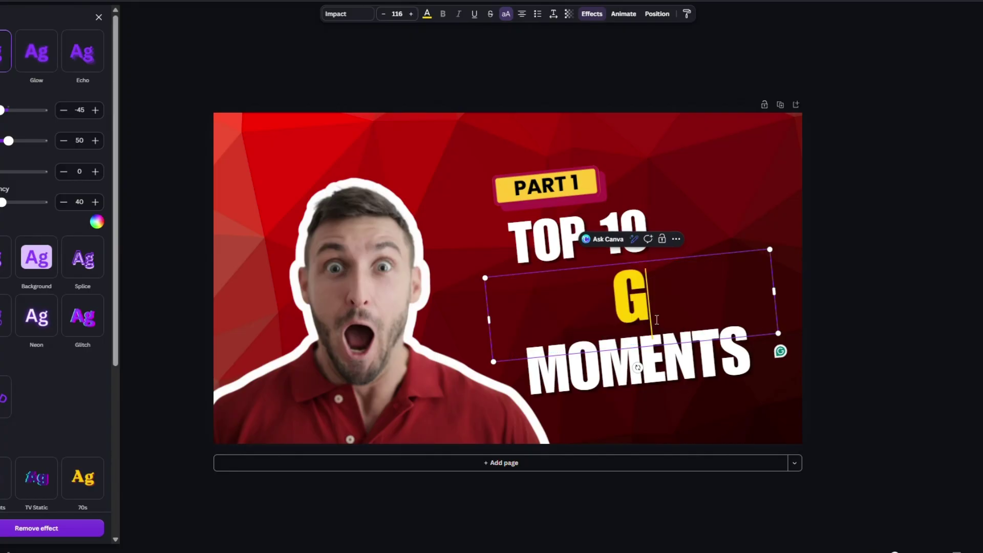
{"action": "type", "text": "ES"}
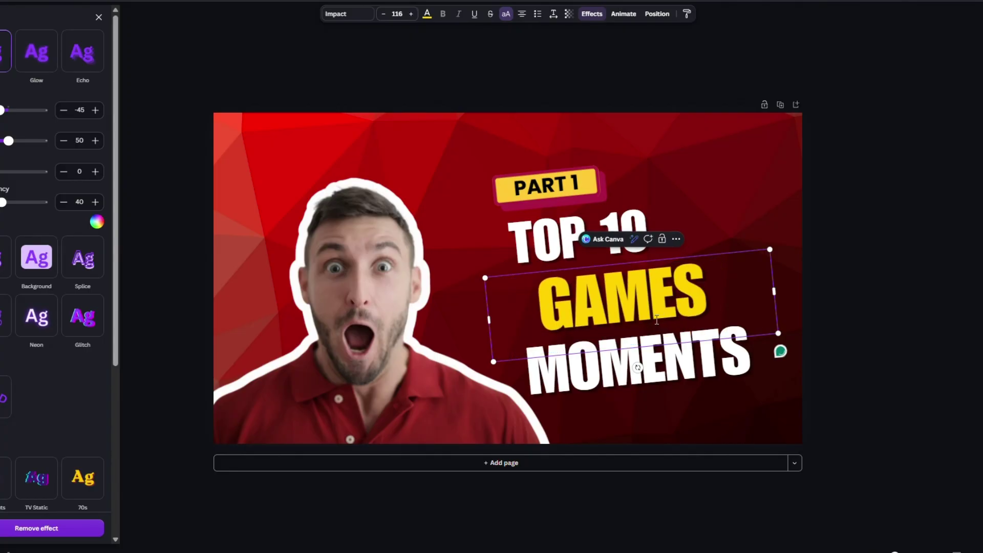
{"action": "left_click", "coordinate": [839, 254]}
Delete the shocked man's photo, undo the deletion, and remove the photo again
{"action": "left_click", "coordinate": [308, 267]}
{"action": "key", "text": "Delete"}
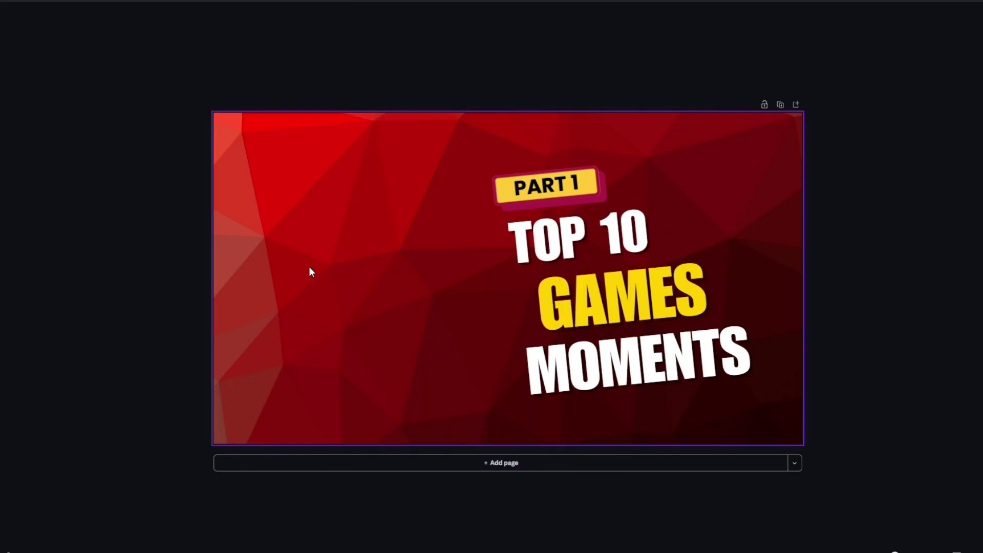
{"action": "key", "text": "ctrl+z"}
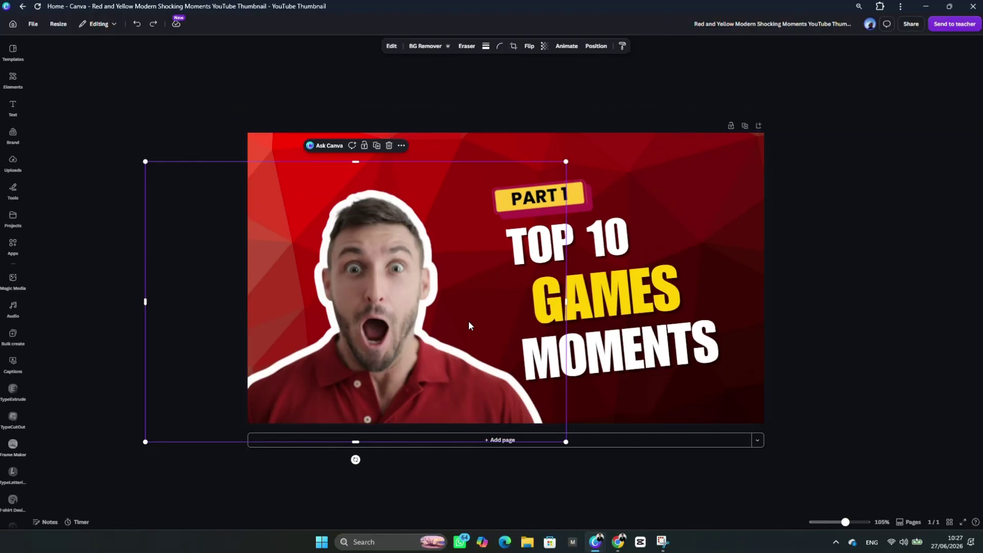
{"action": "key", "text": "Delete"}
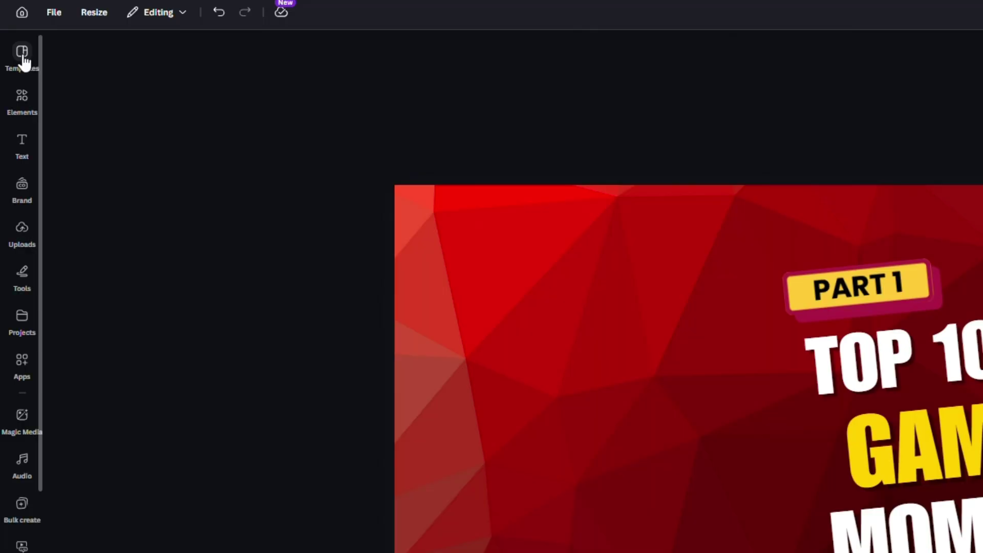
Replace the current page with the red and black "Midnight Gaming" live streaming template
{"action": "left_click", "coordinate": [23, 59]}
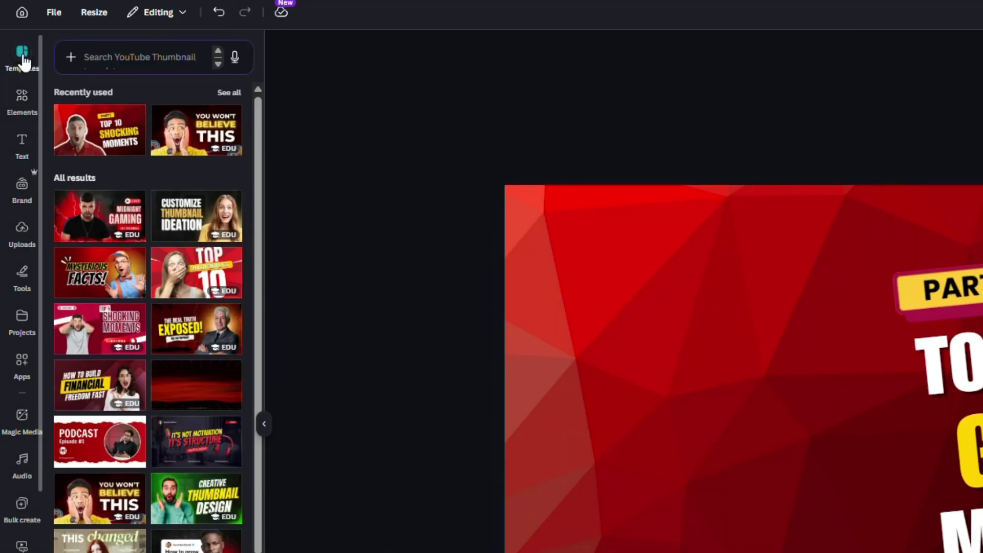
{"action": "left_click", "coordinate": [117, 219]}
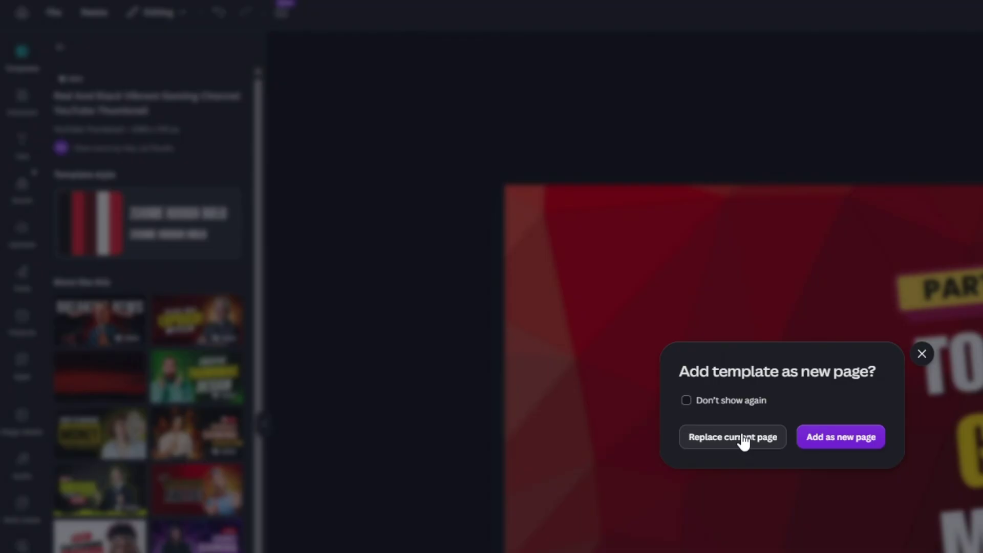
{"action": "left_click", "coordinate": [740, 436]}
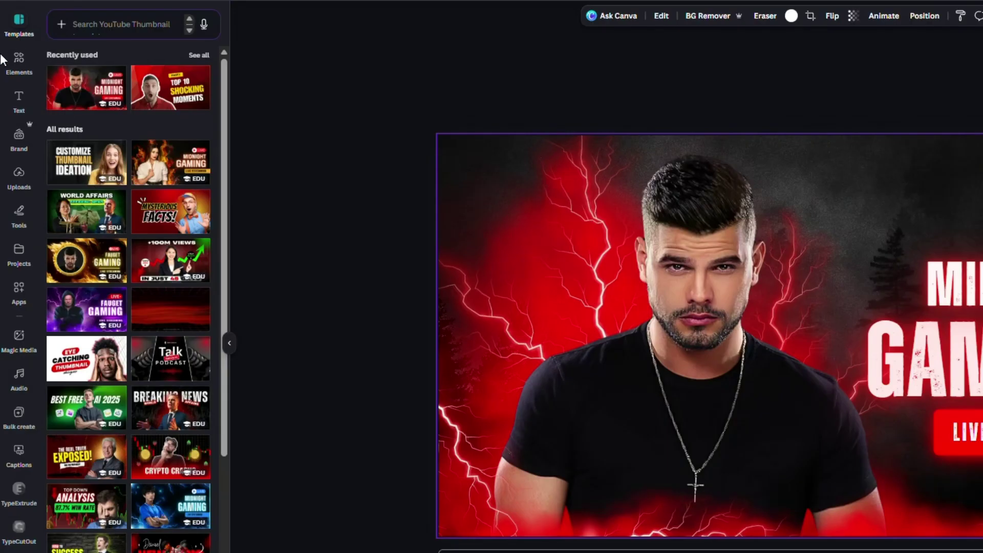
Look through the default text styles and font combinations, and inspect the "MIDNIGHT" and "GAMING" title texts
{"action": "left_click", "coordinate": [12, 109]}
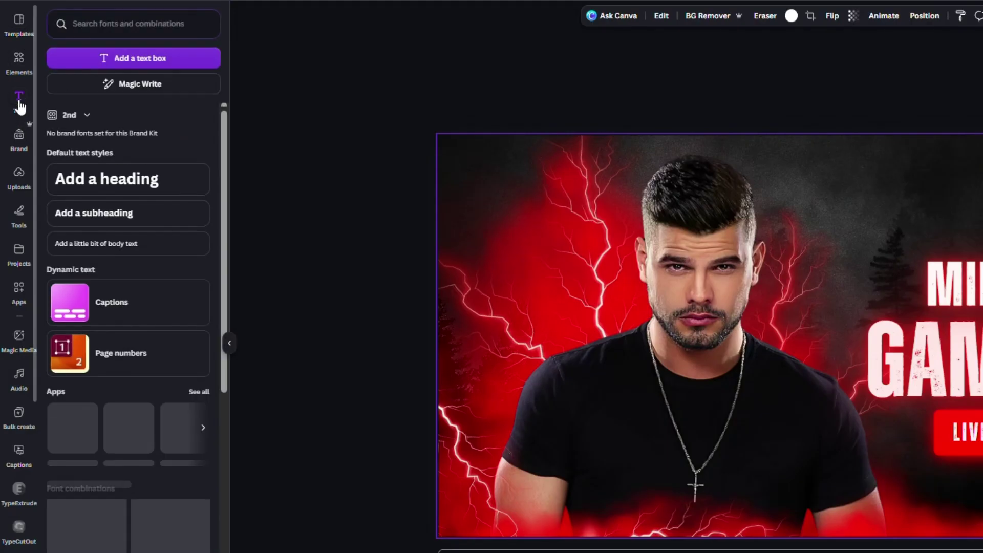
{"action": "scroll", "coordinate": [197, 324], "scroll_direction": "down", "scroll_amount": 10}
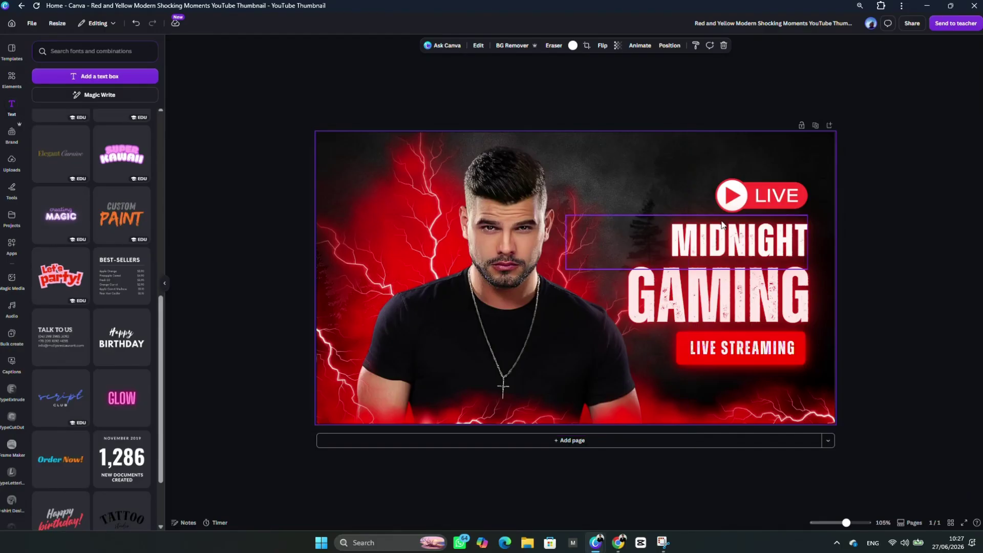
{"action": "left_click", "coordinate": [741, 238]}
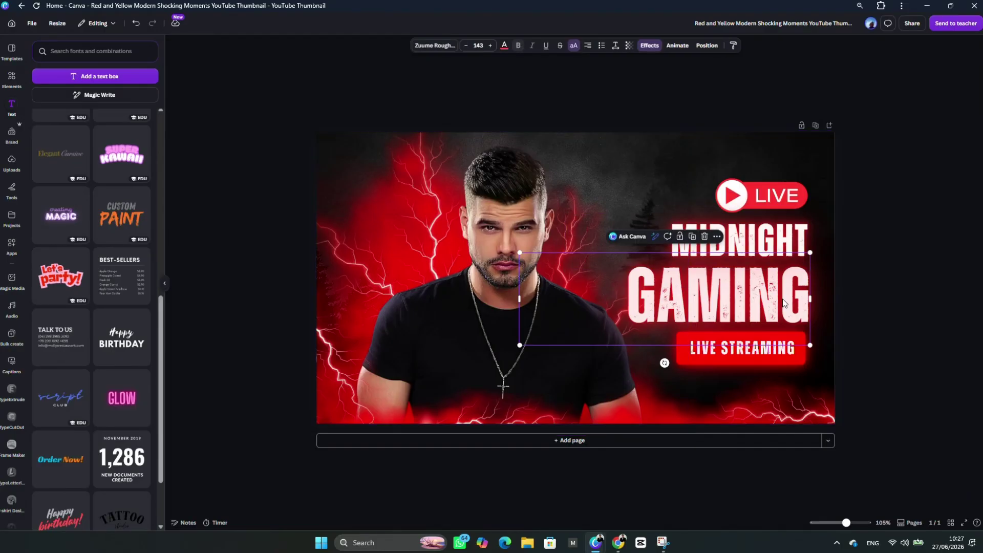
{"action": "left_click", "coordinate": [768, 285]}
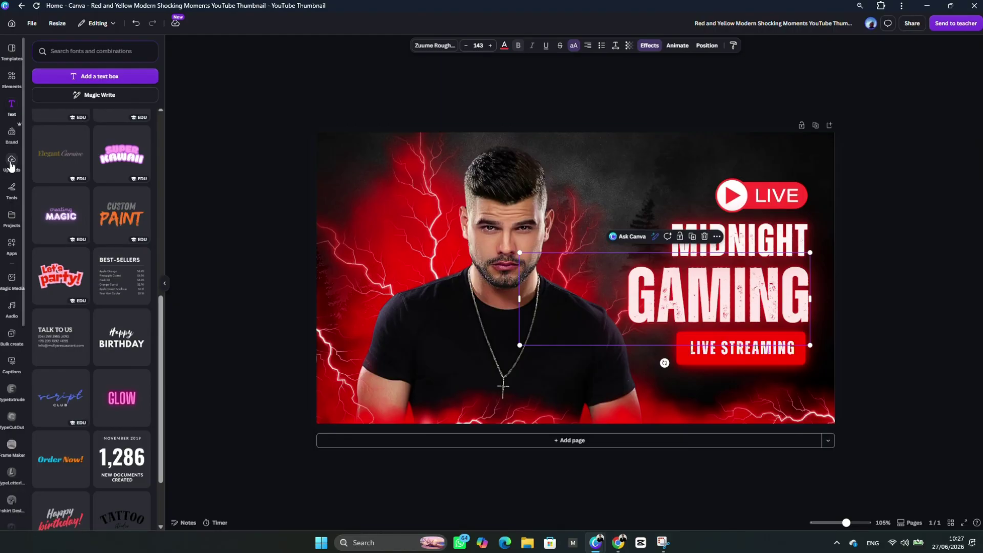
Replace the template's man in the black T-shirt with the uploaded photo of the seated man in a maroon shirt
{"action": "left_click", "coordinate": [10, 163]}
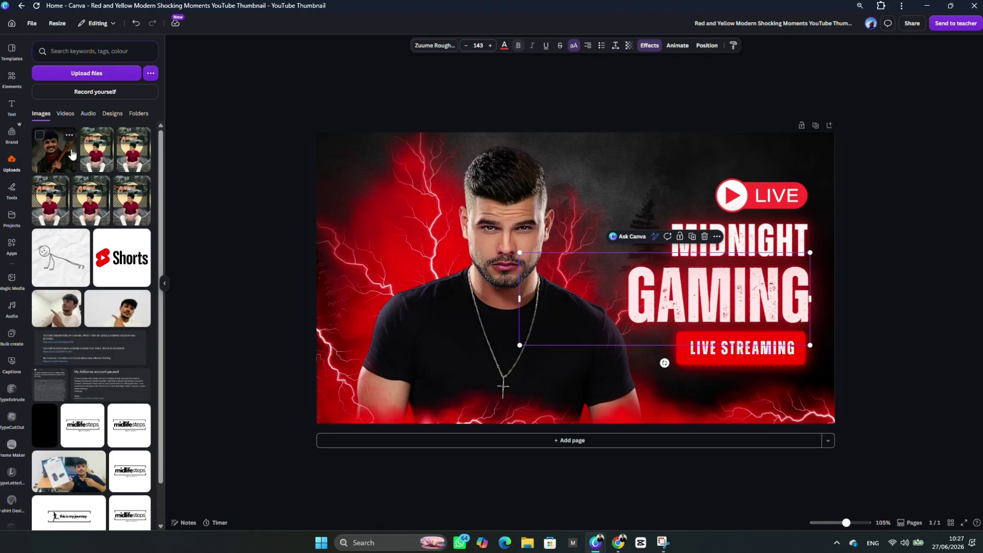
{"action": "left_click", "coordinate": [490, 189]}
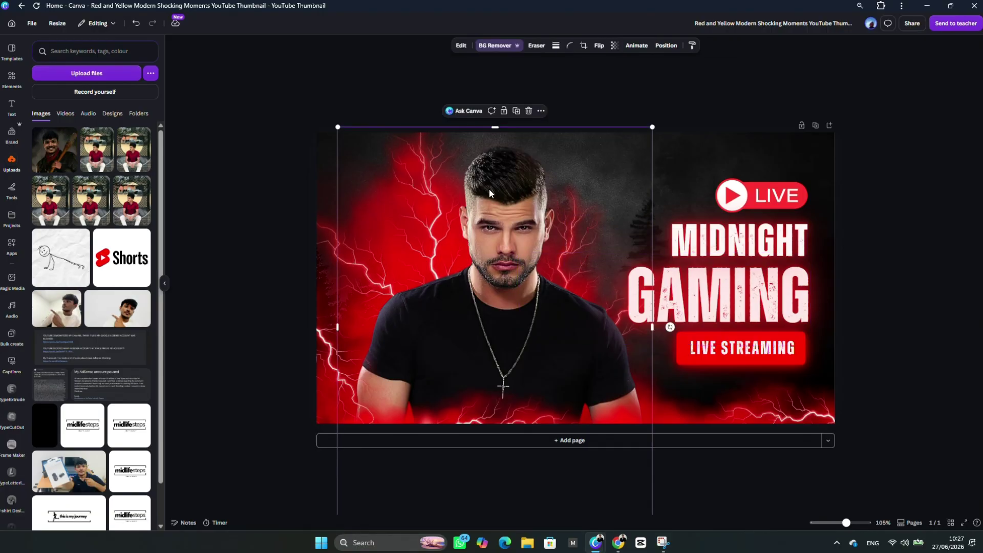
{"action": "key", "text": "Delete"}
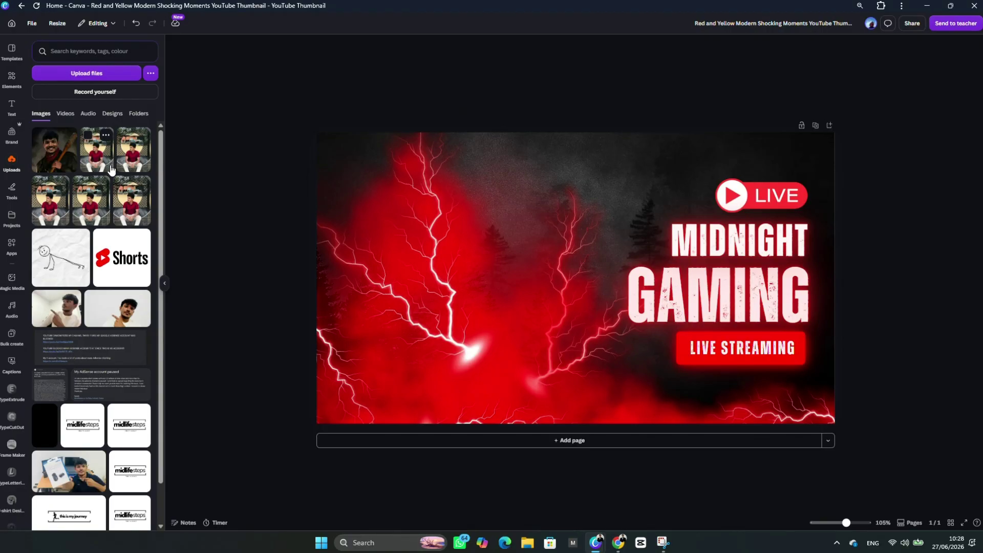
{"action": "left_click", "coordinate": [128, 156]}
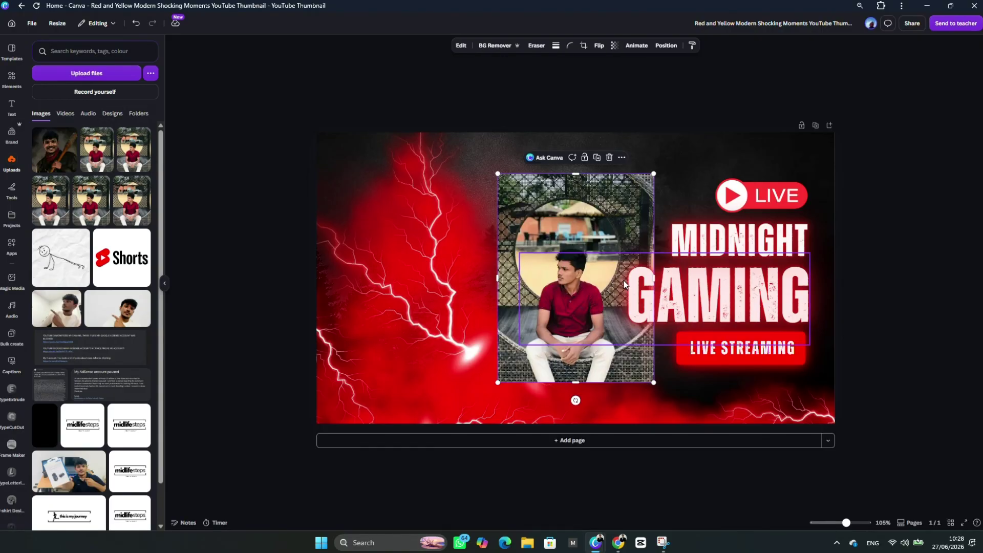
Enlarge the seated man's photo in the middle of the page, beside the title, and remove its background
{"action": "left_click_drag", "start_coordinate": [537, 222], "coordinate": [497, 217]}
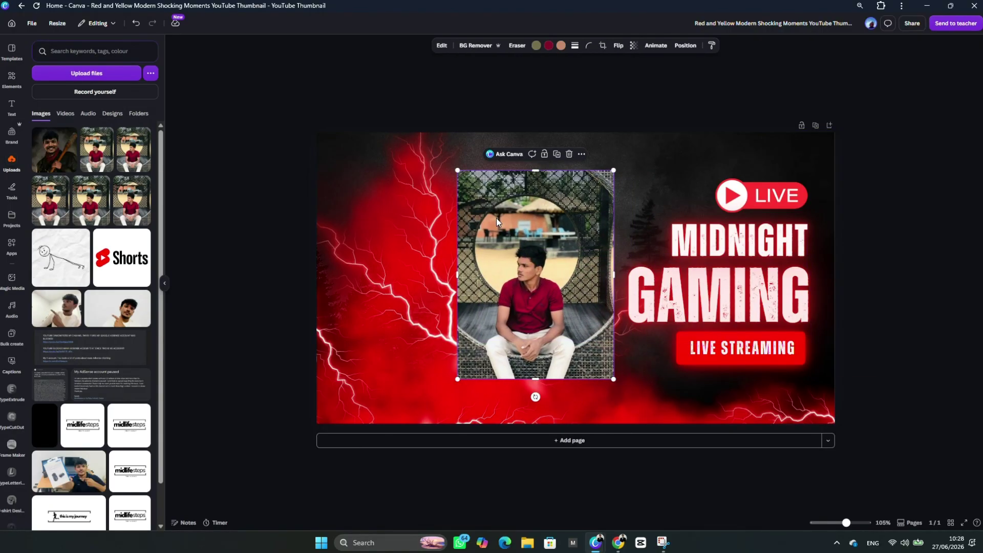
{"action": "left_click_drag", "start_coordinate": [614, 171], "coordinate": [651, 120]}
{"action": "left_click_drag", "start_coordinate": [573, 170], "coordinate": [535, 202]}
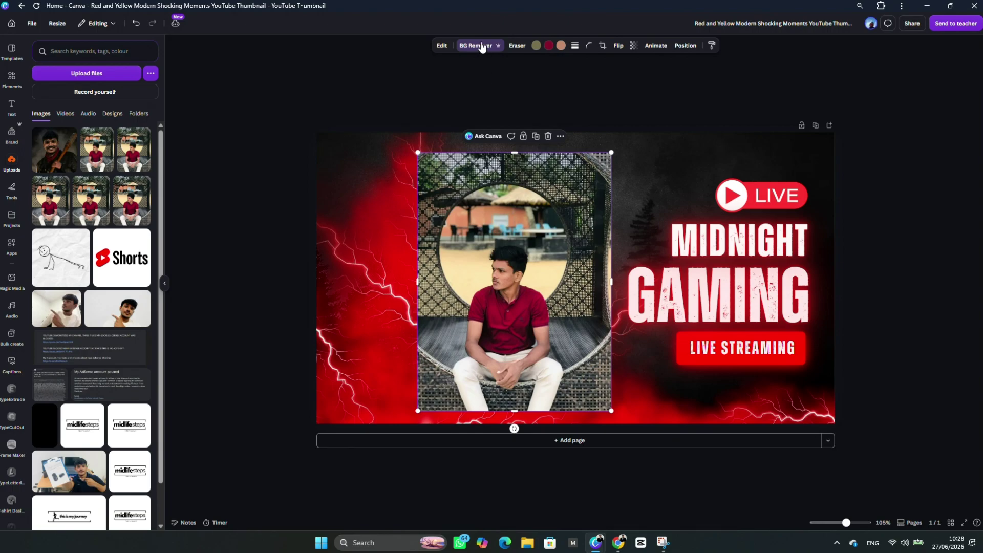
{"action": "left_click", "coordinate": [481, 46]}
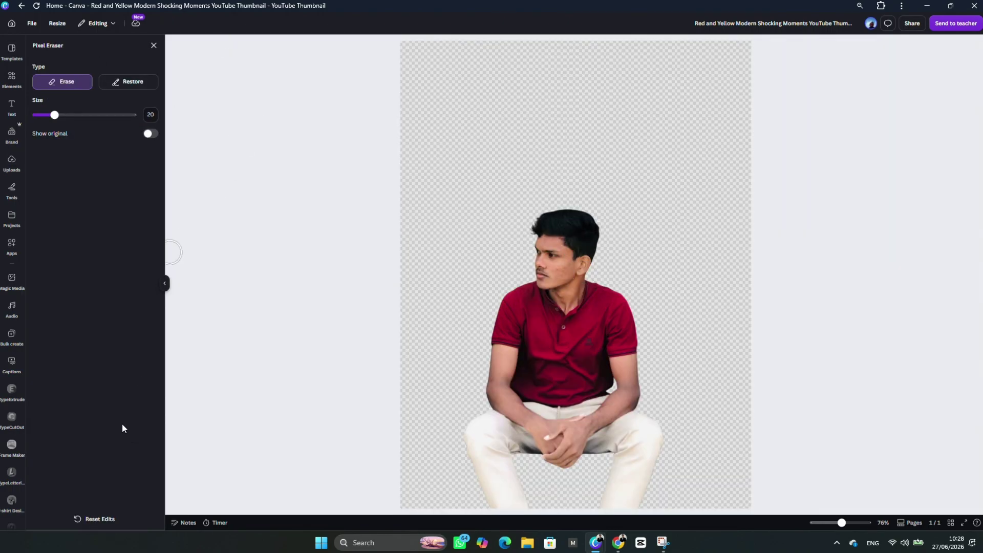
{"action": "left_click", "coordinate": [152, 45]}
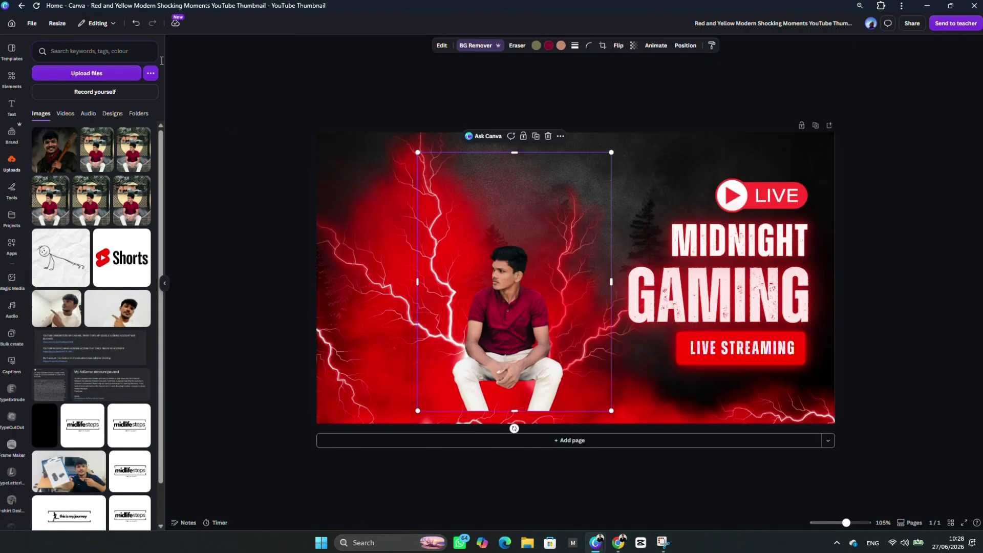
Enlarge the seated man's cutout and place it in the left half of the thumbnail, with his legs at the lower edge
{"action": "left_click_drag", "start_coordinate": [533, 231], "coordinate": [463, 225]}
{"action": "left_click_drag", "start_coordinate": [537, 146], "coordinate": [639, 15]}
{"action": "left_click_drag", "start_coordinate": [518, 196], "coordinate": [501, 210]}
{"action": "left_click", "coordinate": [626, 174]}
{"action": "left_click", "coordinate": [456, 236]}
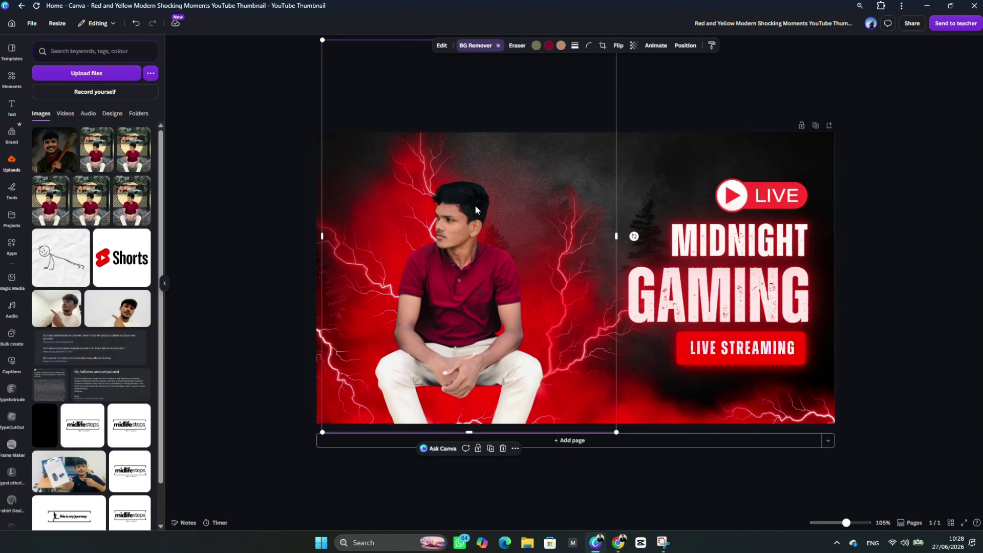
Look through the full list of recently used elements, and return to the elements overview
{"action": "key", "text": "ctrl+minus"}
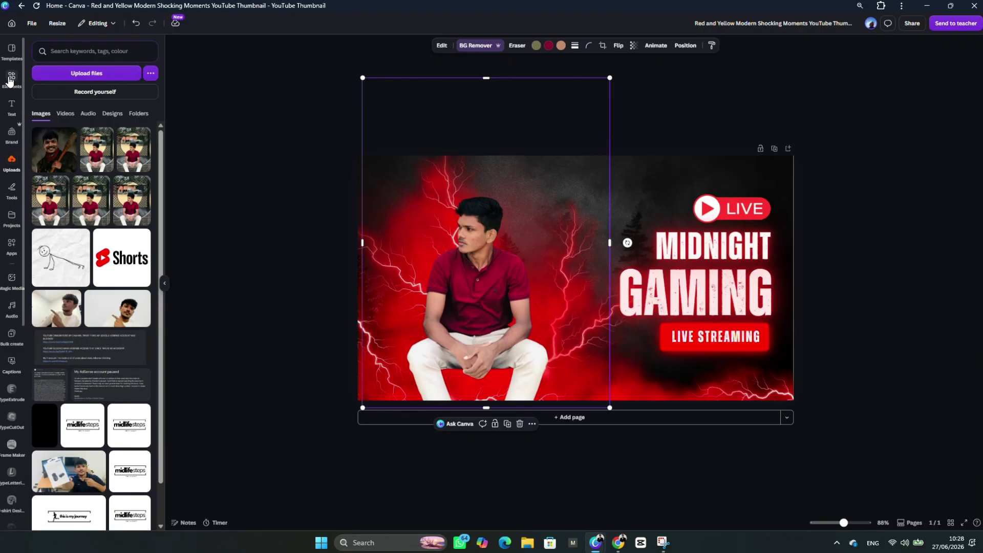
{"action": "left_click", "coordinate": [12, 91]}
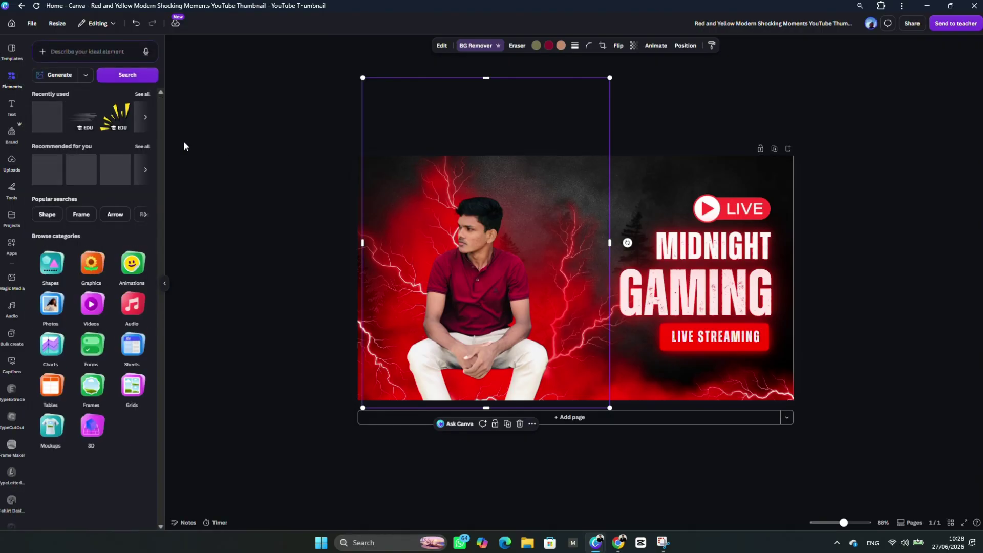
{"action": "left_click", "coordinate": [142, 95]}
{"action": "scroll", "coordinate": [123, 164], "scroll_direction": "down", "scroll_amount": 1}
{"action": "scroll", "coordinate": [117, 169], "scroll_direction": "down", "scroll_amount": 5}
{"action": "scroll", "coordinate": [102, 205], "scroll_direction": "up", "scroll_amount": 6}
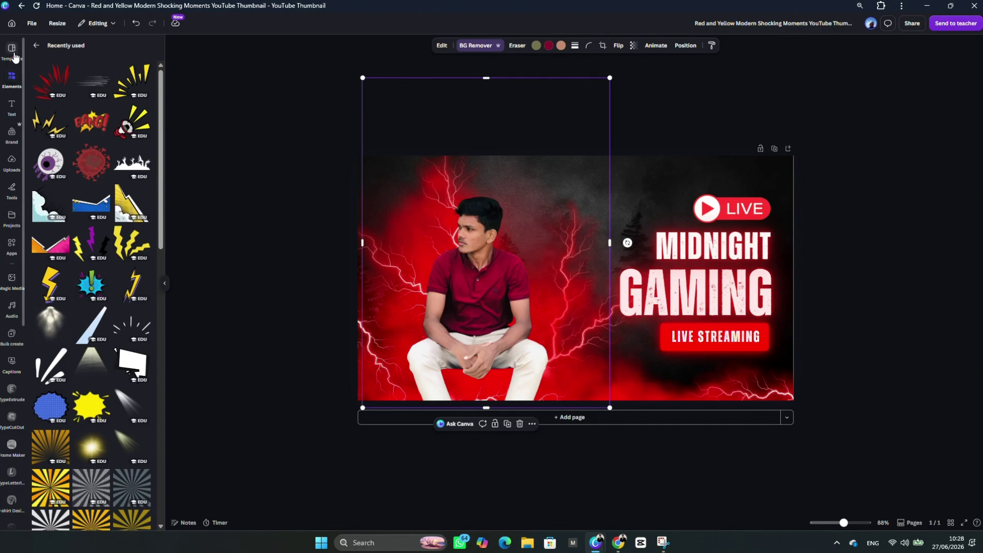
{"action": "left_click", "coordinate": [36, 46]}
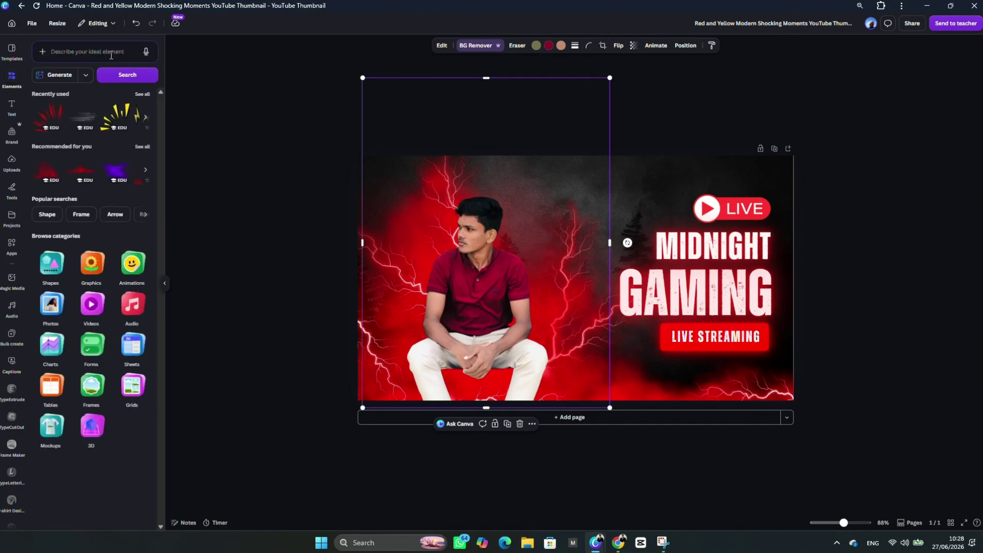
Search the elements for "gaming" and browse the matching graphics
{"action": "left_click", "coordinate": [113, 53]}
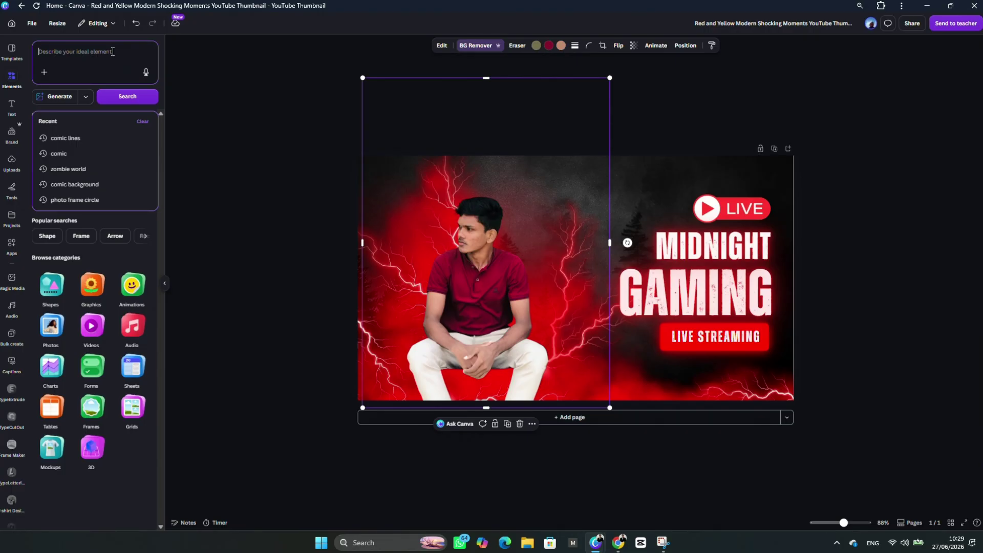
{"action": "type", "text": "comic ba"}
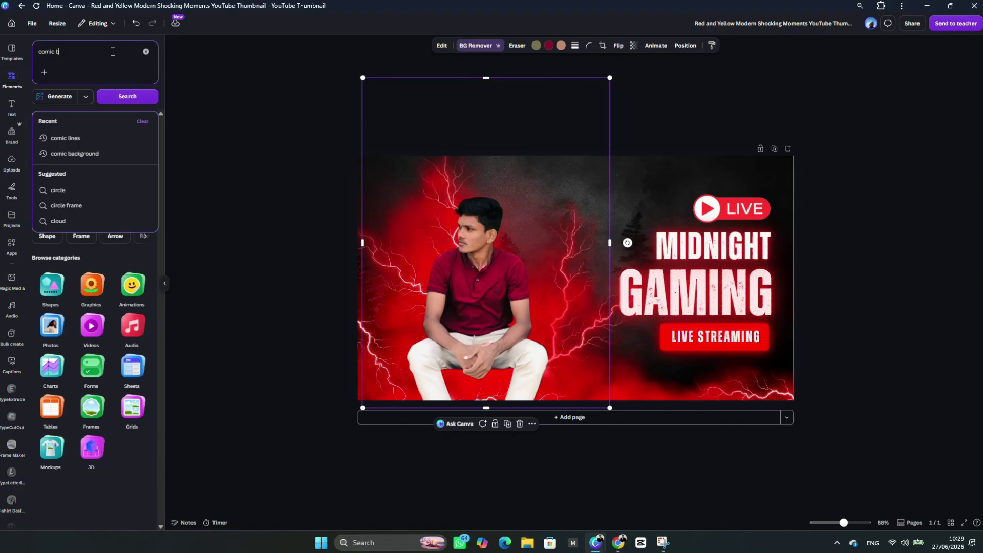
{"action": "key", "text": "ctrl+a"}
{"action": "key", "text": "BackSpace"}
{"action": "type", "text": "gaming"}
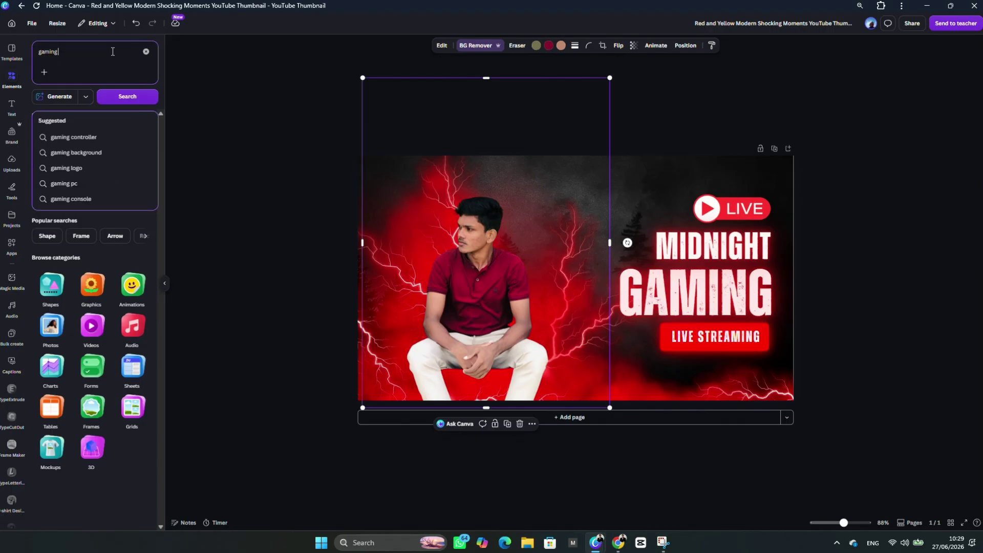
{"action": "key", "text": "Return"}
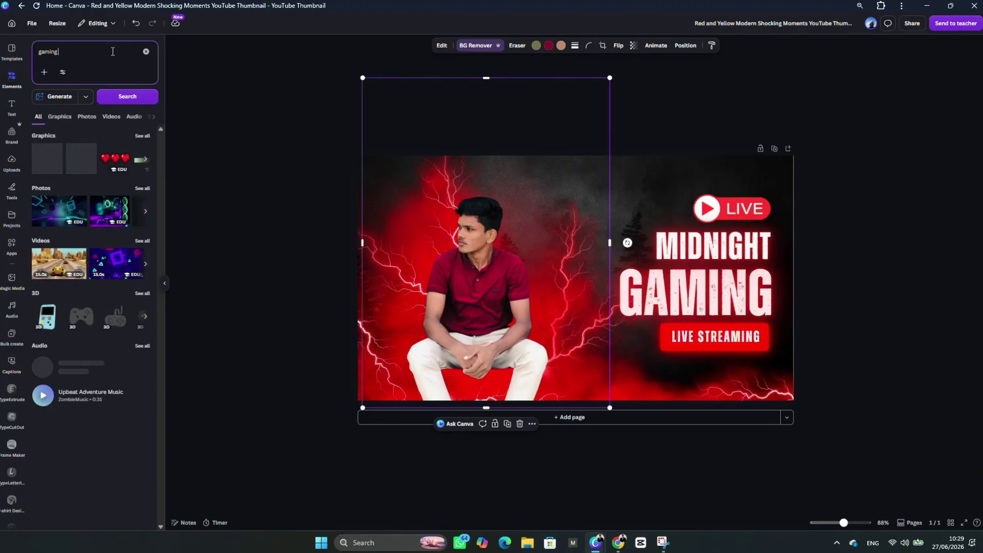
{"action": "left_click", "coordinate": [60, 117]}
{"action": "scroll", "coordinate": [121, 192], "scroll_direction": "down", "scroll_amount": 5}
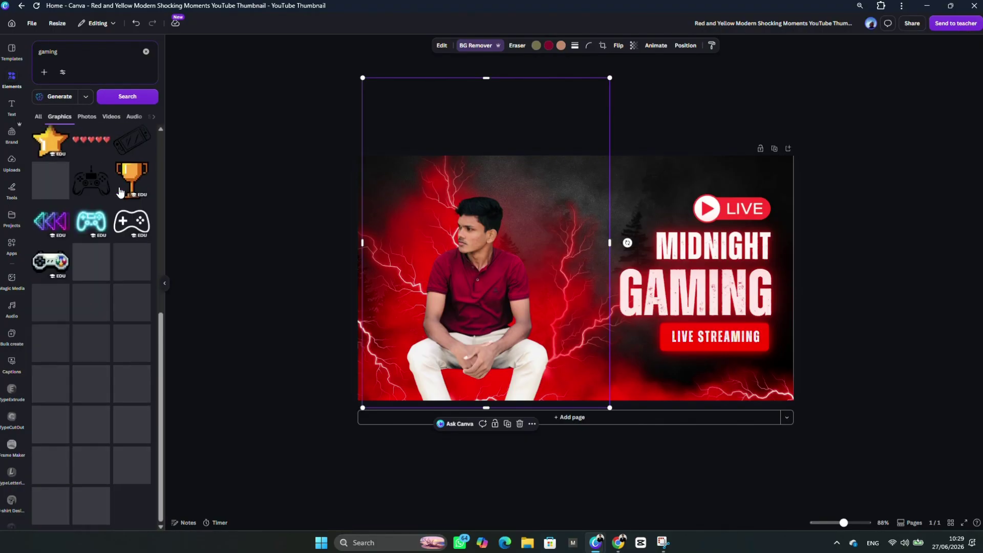
{"action": "scroll", "coordinate": [120, 205], "scroll_direction": "down", "scroll_amount": 5}
{"action": "scroll", "coordinate": [120, 257], "scroll_direction": "up", "scroll_amount": 5}
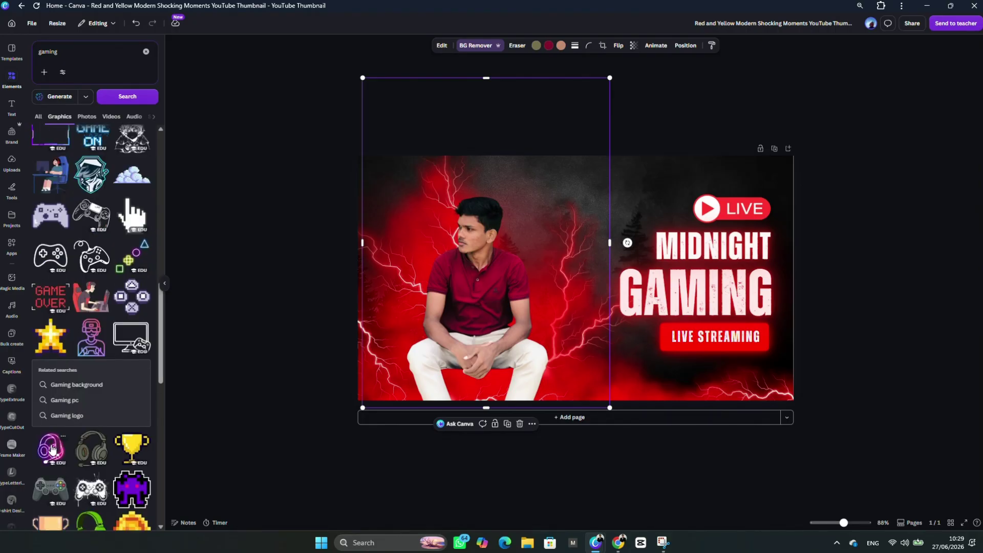
Try the neon purple headset graphic at a reduced size between the man and the title, and delete it
{"action": "left_click", "coordinate": [51, 446]}
{"action": "left_click_drag", "start_coordinate": [566, 271], "coordinate": [588, 269]}
{"action": "left_click_drag", "start_coordinate": [632, 227], "coordinate": [654, 198]}
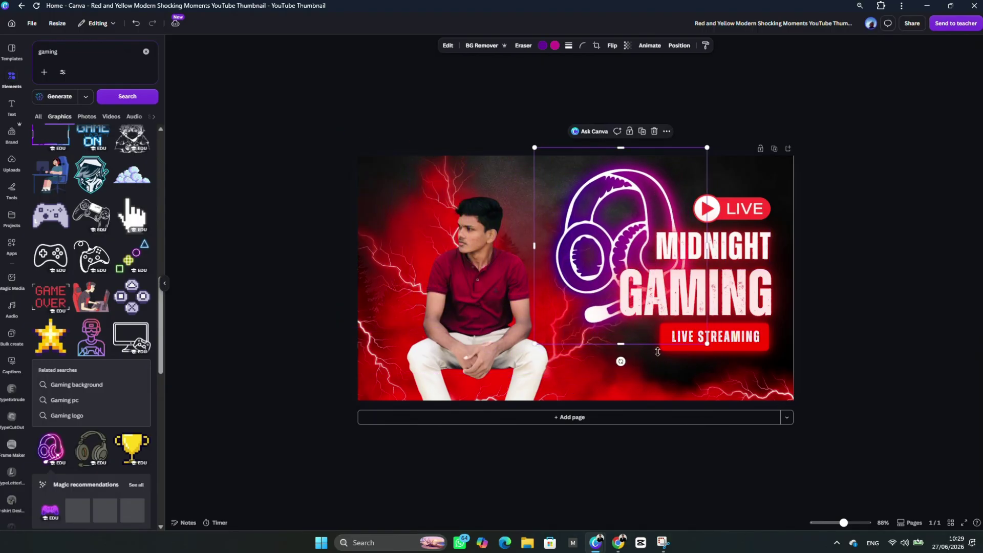
{"action": "left_click_drag", "start_coordinate": [705, 148], "coordinate": [681, 178]}
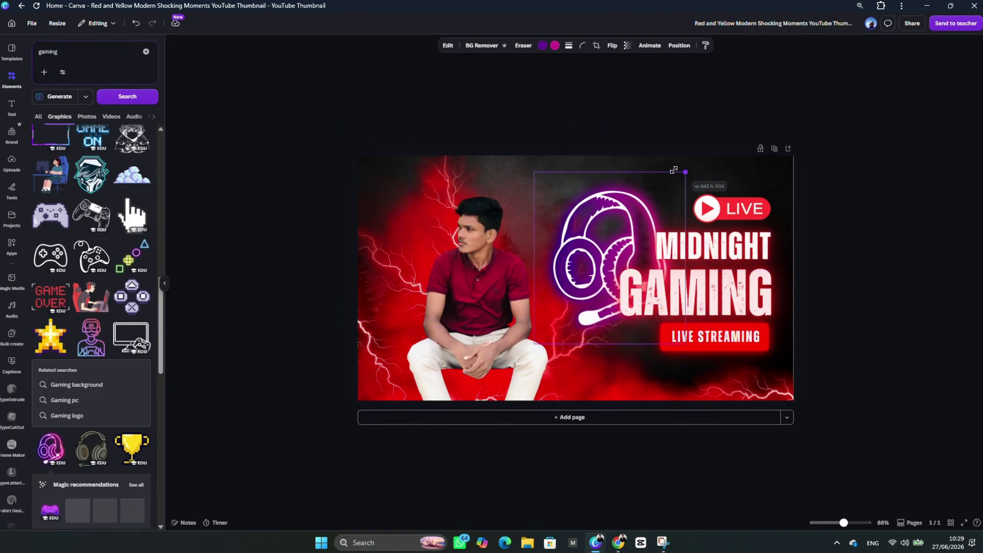
{"action": "left_click_drag", "start_coordinate": [641, 208], "coordinate": [604, 199]}
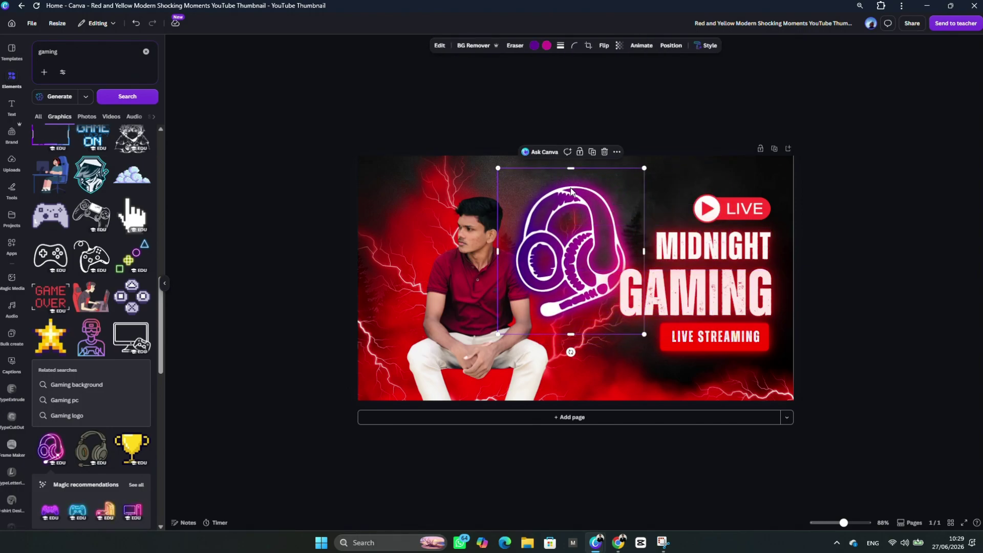
{"action": "key", "text": "Delete"}
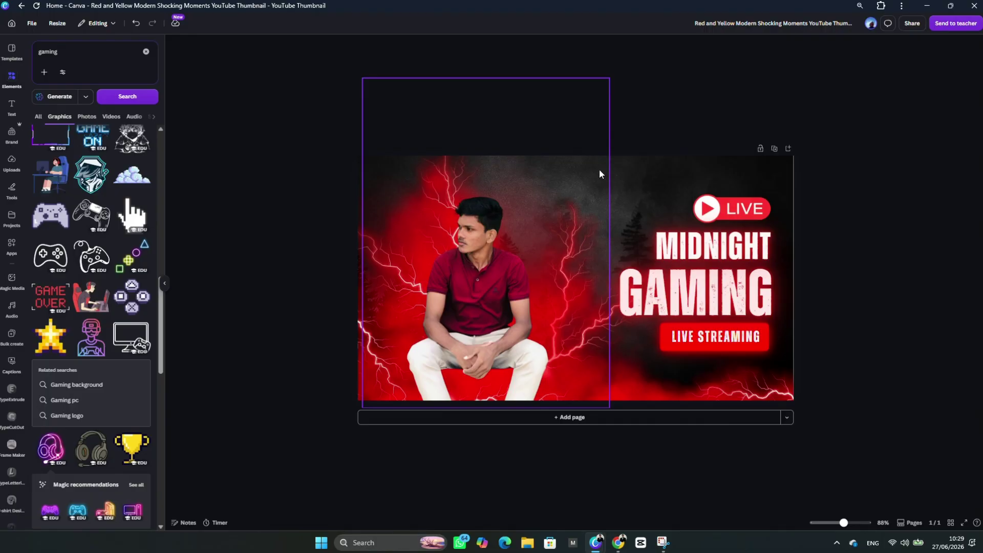
Add the grey game controller graphic with coloured buttons above the title, layered behind the other thumbnail elements
{"action": "scroll", "coordinate": [66, 259], "scroll_direction": "down", "scroll_amount": 10}
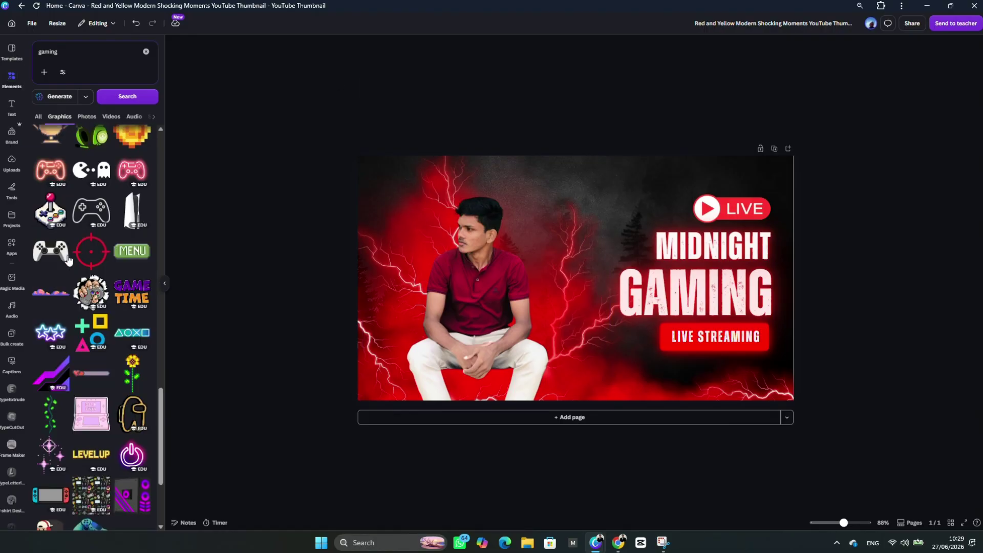
{"action": "scroll", "coordinate": [68, 260], "scroll_direction": "down", "scroll_amount": 7}
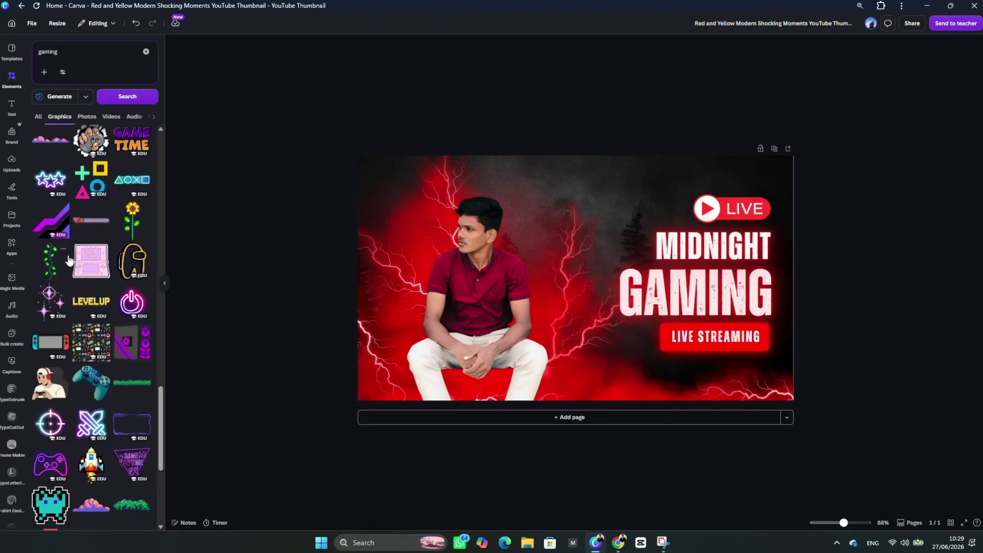
{"action": "scroll", "coordinate": [69, 260], "scroll_direction": "down", "scroll_amount": 5}
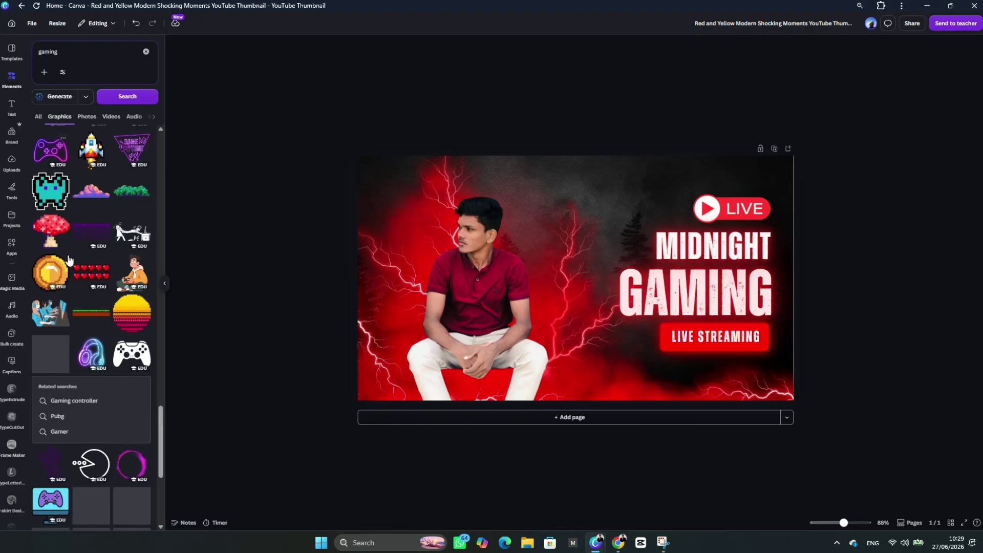
{"action": "scroll", "coordinate": [70, 260], "scroll_direction": "down", "scroll_amount": 10}
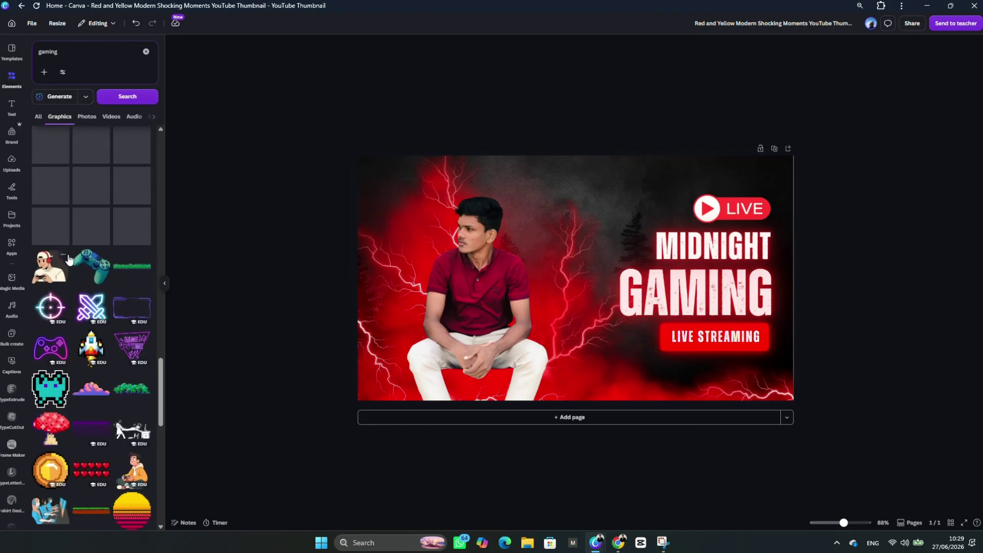
{"action": "scroll", "coordinate": [95, 256], "scroll_direction": "up", "scroll_amount": 20}
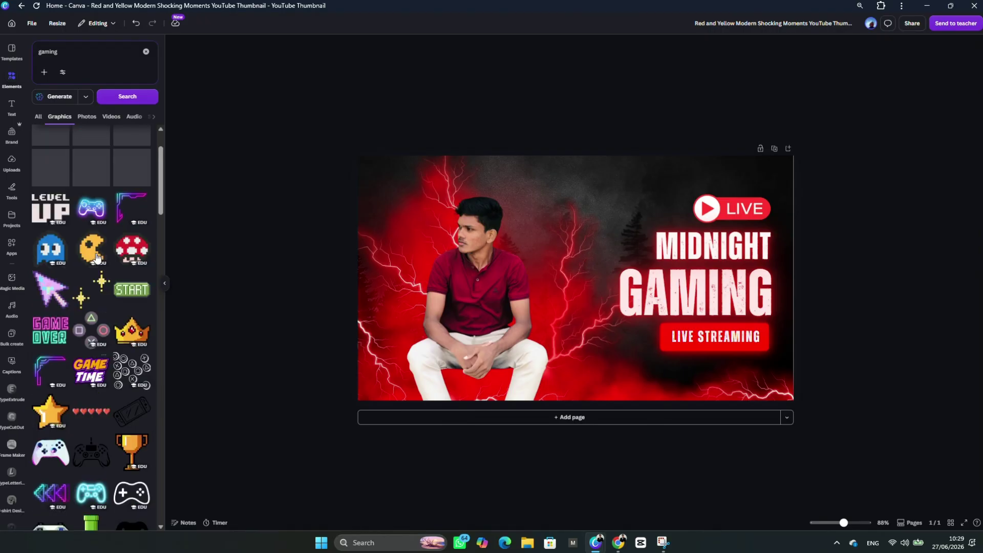
{"action": "left_click_drag", "start_coordinate": [91, 261], "coordinate": [631, 235]}
{"action": "right_click", "coordinate": [625, 195]}
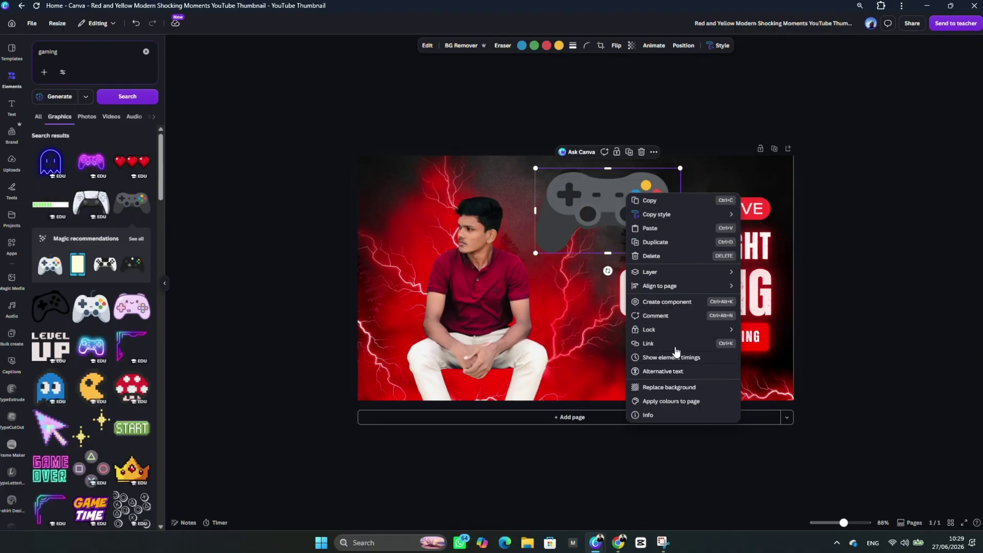
{"action": "mouse_move", "coordinate": [694, 275]}
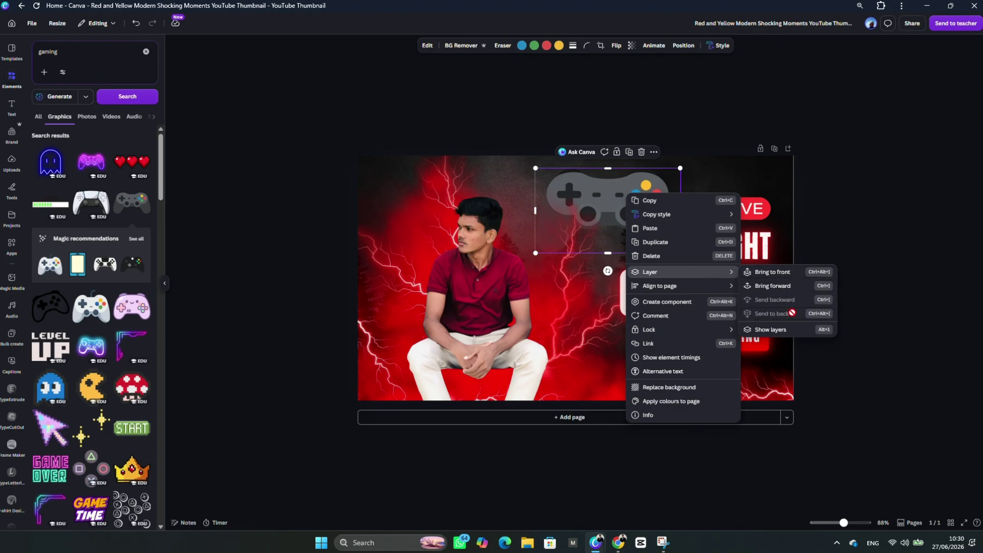
{"action": "left_click", "coordinate": [594, 192]}
Move the grey controller graphic above the title so that its right end sits next to the LIVE badge
{"action": "left_click_drag", "start_coordinate": [563, 189], "coordinate": [627, 183]}
{"action": "right_click", "coordinate": [504, 192]}
{"action": "left_click", "coordinate": [505, 185]}
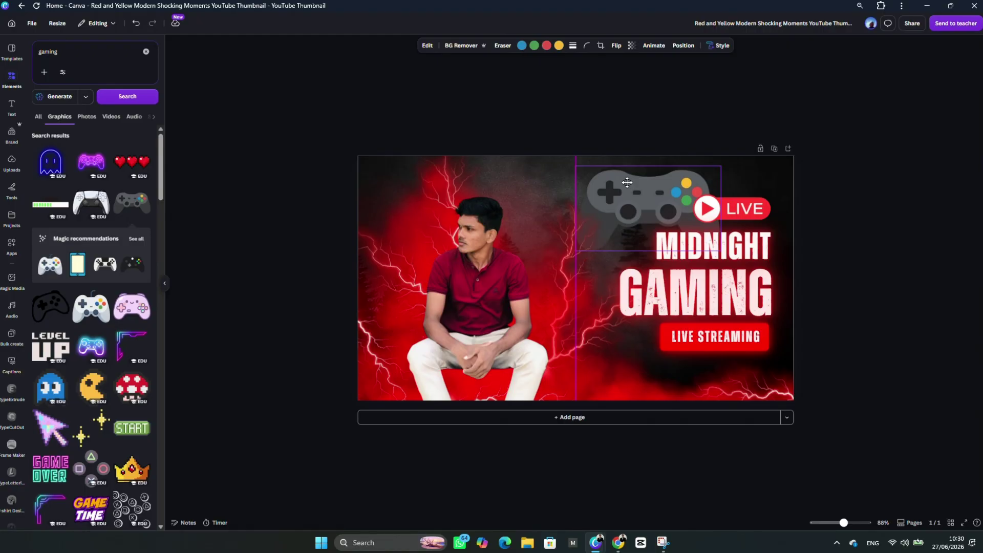
{"action": "left_click_drag", "start_coordinate": [626, 182], "coordinate": [613, 183]}
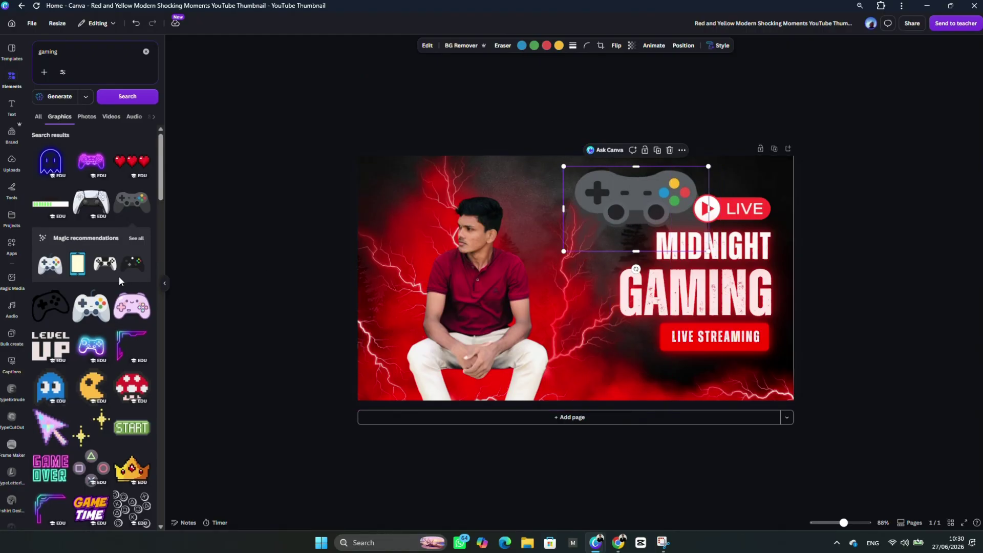
Add a blank second page and delete it again
{"action": "scroll", "coordinate": [119, 279], "scroll_direction": "down", "scroll_amount": 5}
{"action": "scroll", "coordinate": [120, 280], "scroll_direction": "down", "scroll_amount": 5}
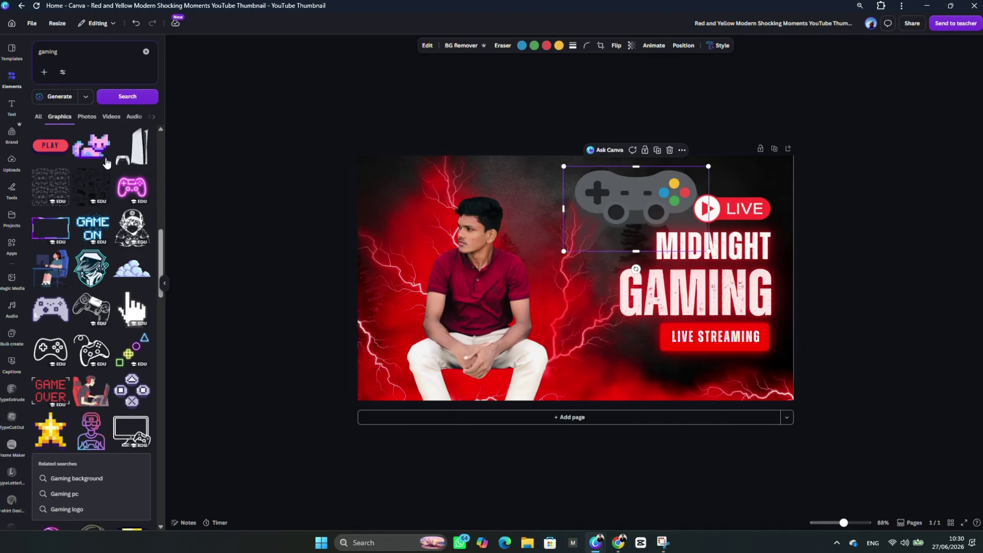
{"action": "left_click", "coordinate": [788, 149]}
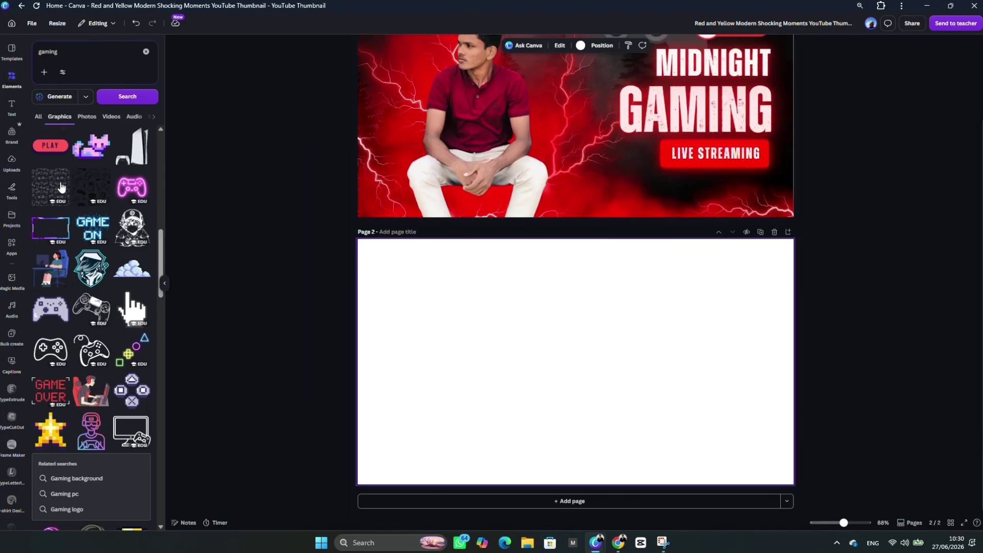
{"action": "scroll", "coordinate": [66, 197], "scroll_direction": "up", "scroll_amount": 7}
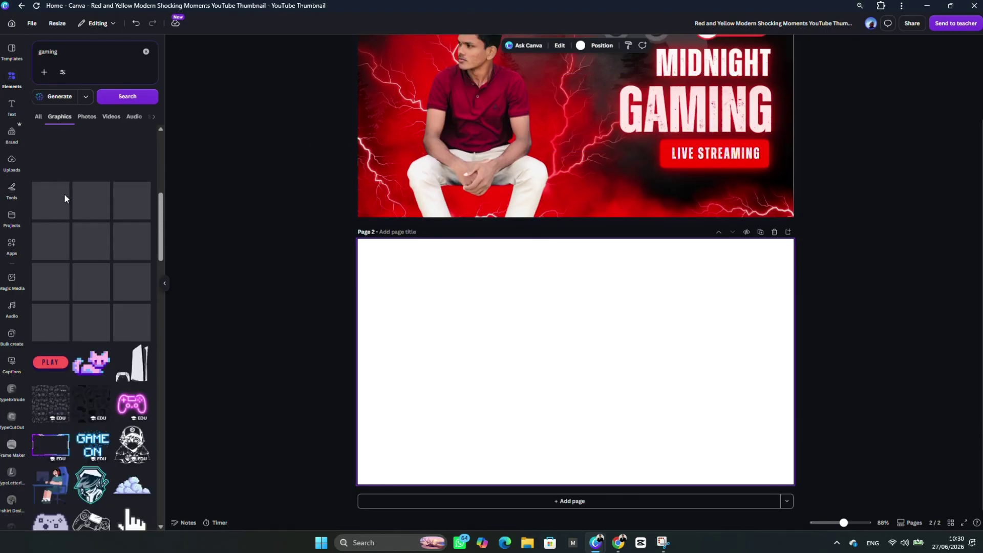
{"action": "left_click", "coordinate": [774, 232]}
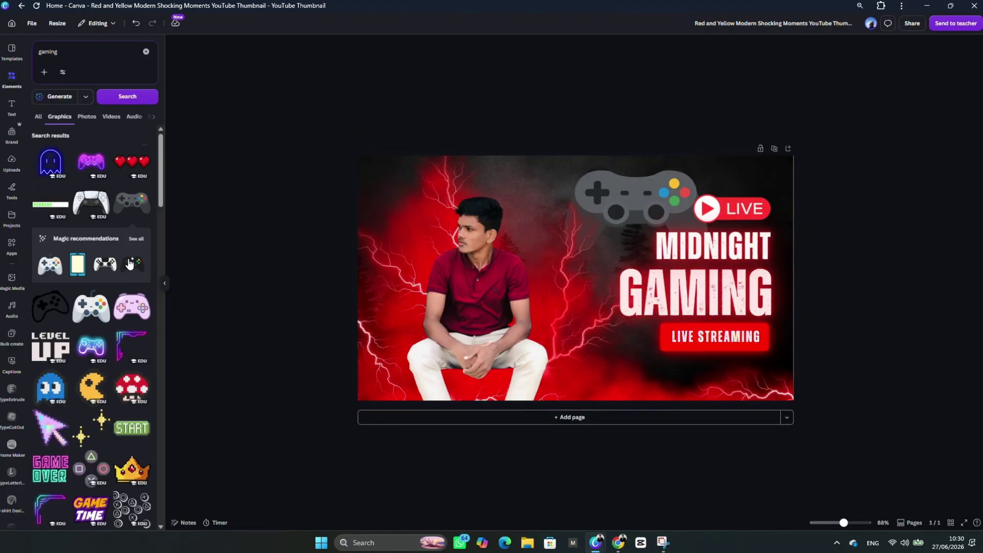
Examine the available Canva apps, including the AI generation category and the list of already added apps
{"action": "scroll", "coordinate": [102, 318], "scroll_direction": "down", "scroll_amount": 7}
{"action": "scroll", "coordinate": [82, 177], "scroll_direction": "up", "scroll_amount": 4}
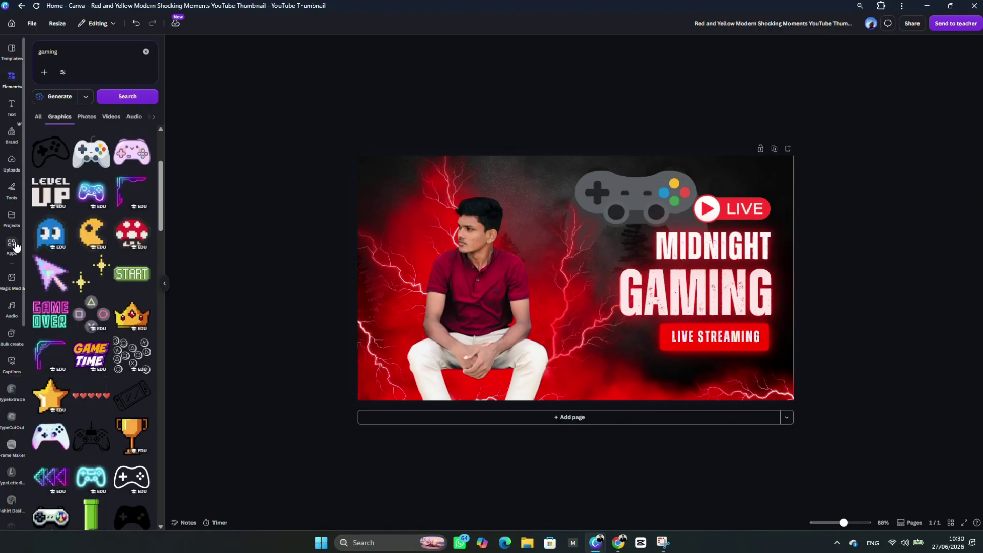
{"action": "left_click", "coordinate": [14, 244]}
{"action": "scroll", "coordinate": [135, 281], "scroll_direction": "down", "scroll_amount": 8}
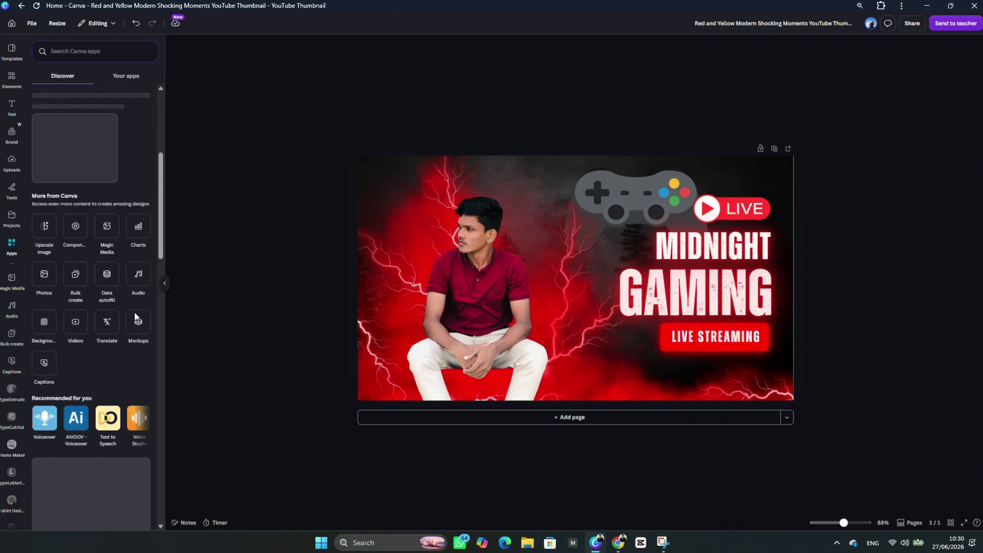
{"action": "scroll", "coordinate": [78, 275], "scroll_direction": "up", "scroll_amount": 8}
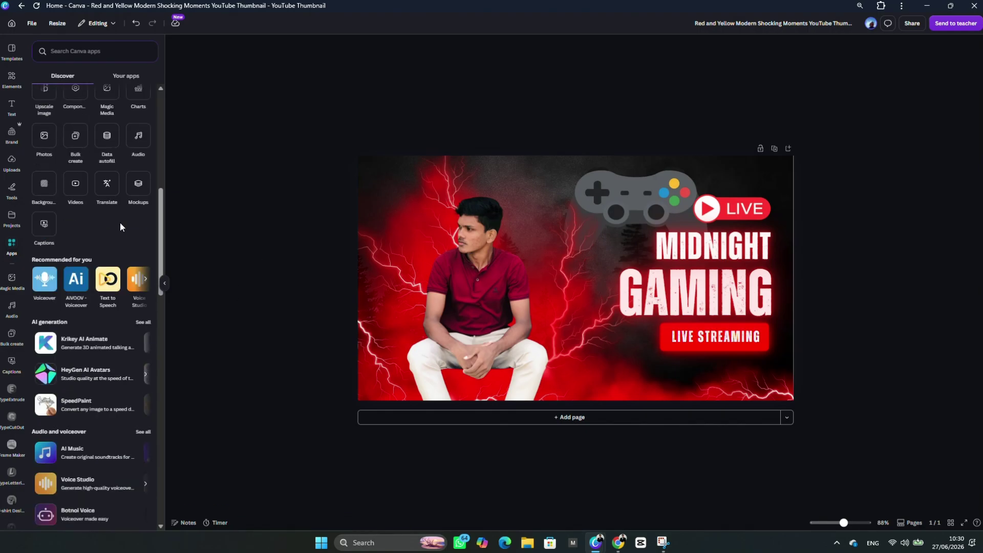
{"action": "scroll", "coordinate": [86, 184], "scroll_direction": "up", "scroll_amount": 3}
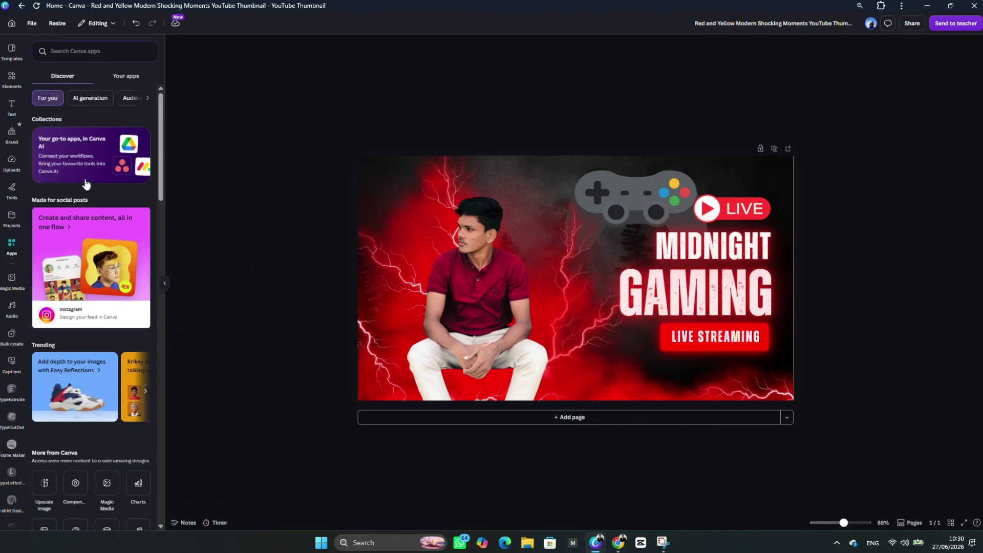
{"action": "left_click", "coordinate": [90, 99]}
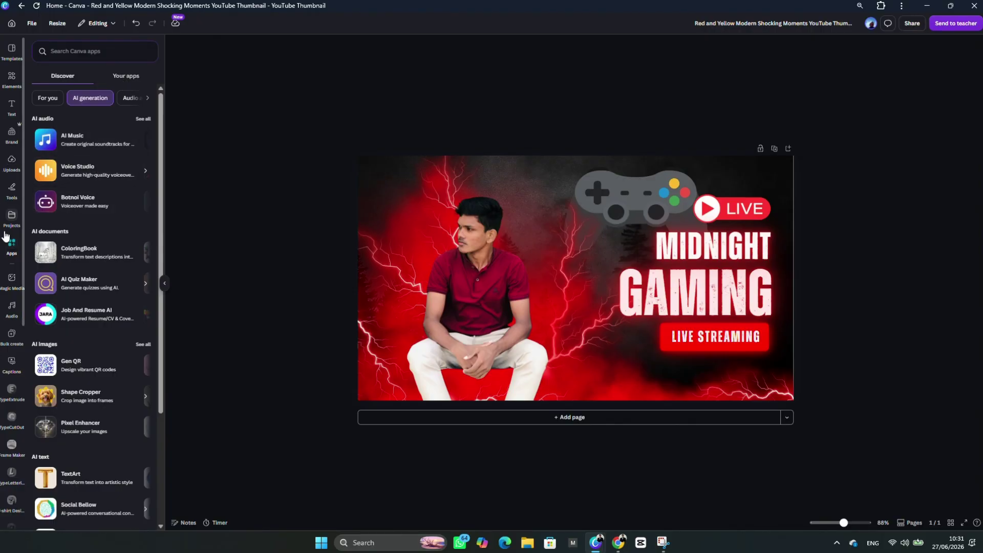
{"action": "scroll", "coordinate": [13, 328], "scroll_direction": "down", "scroll_amount": 5}
{"action": "scroll", "coordinate": [12, 314], "scroll_direction": "down", "scroll_amount": 2}
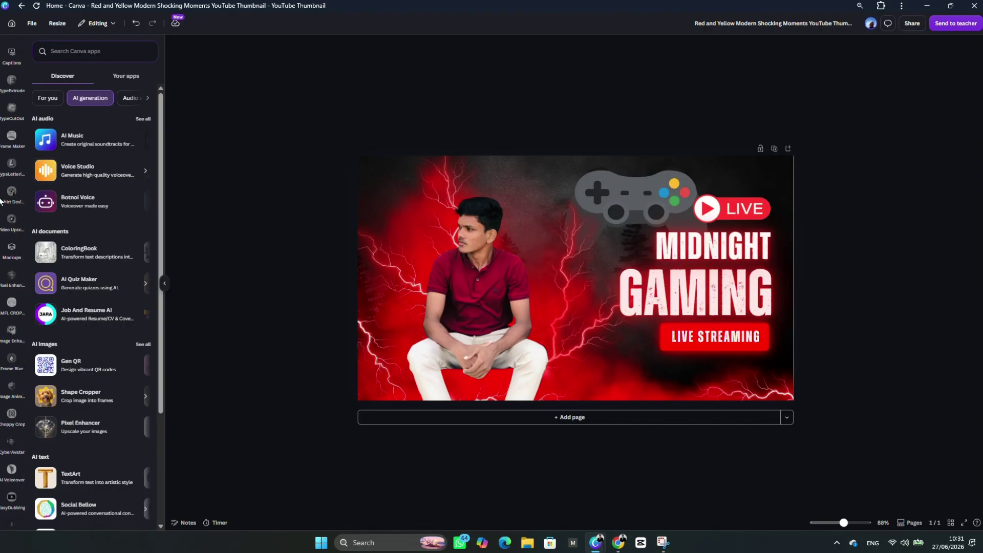
{"action": "scroll", "coordinate": [13, 154], "scroll_direction": "up", "scroll_amount": 7}
Search the elements for "frames" and list all of the frame results
{"action": "left_click", "coordinate": [15, 81]}
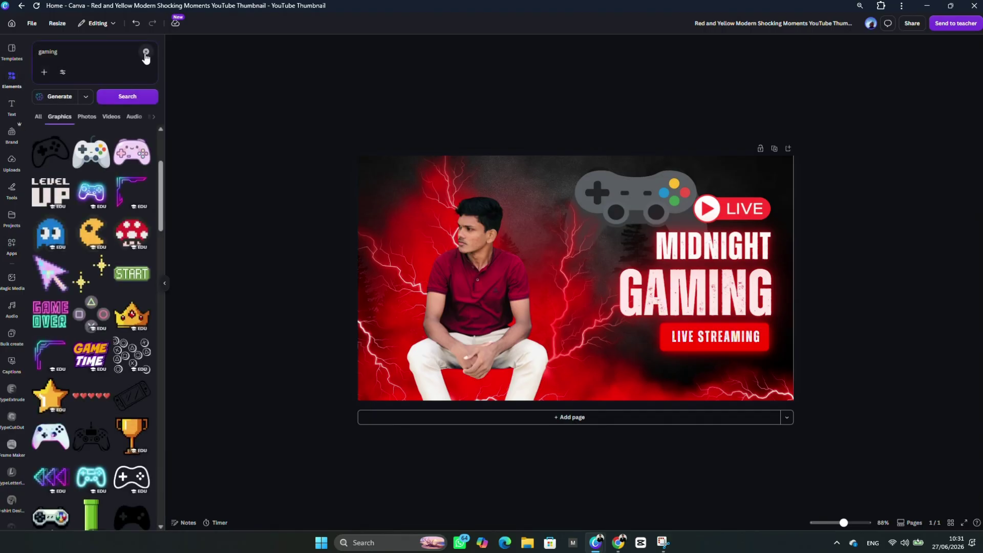
{"action": "left_click", "coordinate": [143, 51]}
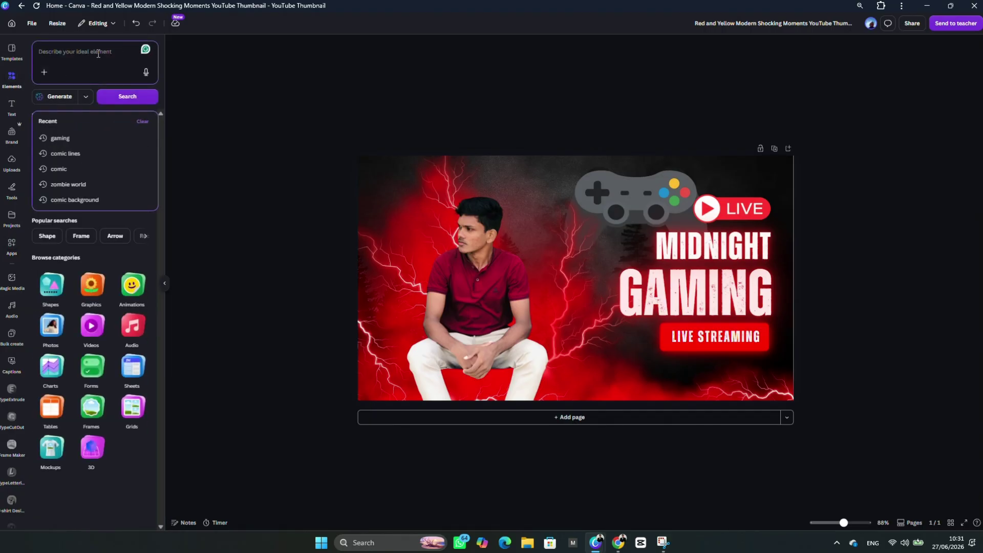
{"action": "type", "text": "frames"}
{"action": "key", "text": "Return"}
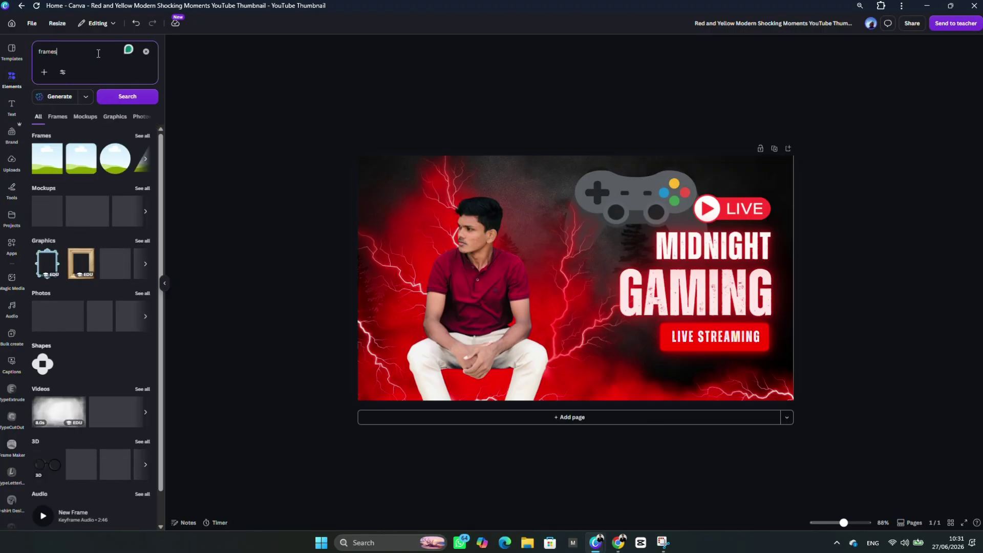
{"action": "left_click", "coordinate": [142, 136]}
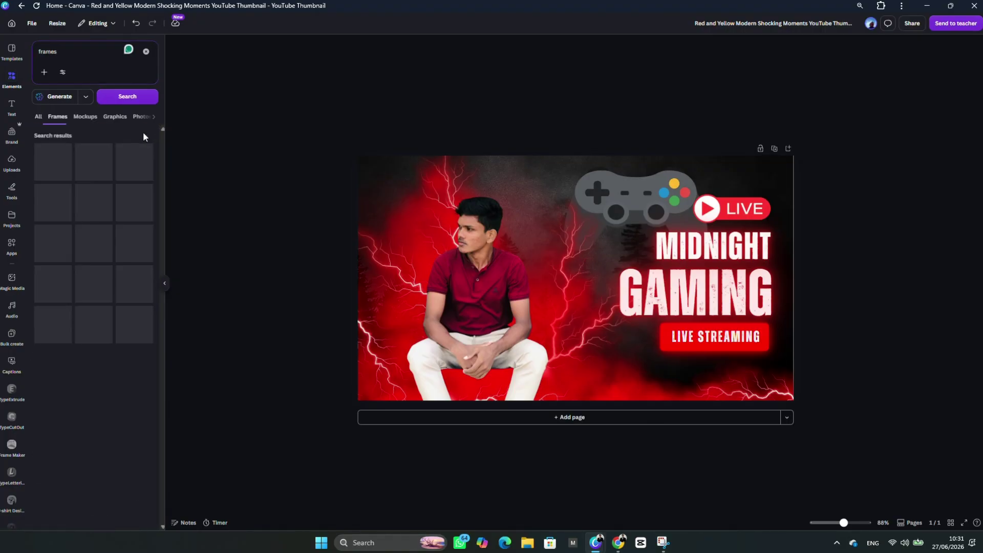
{"action": "scroll", "coordinate": [128, 205], "scroll_direction": "down", "scroll_amount": 3}
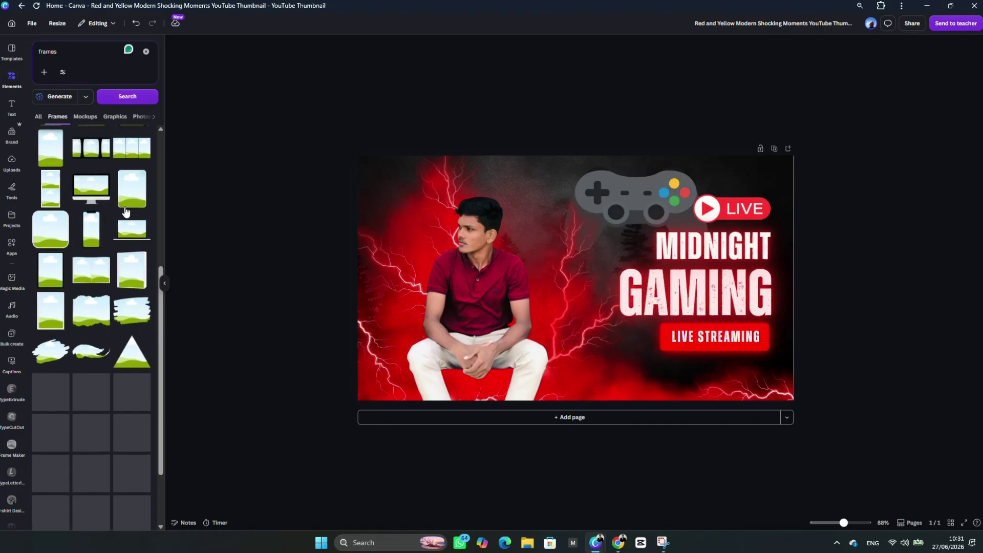
{"action": "scroll", "coordinate": [125, 210], "scroll_direction": "up", "scroll_amount": 3}
Add a circular frame to the thumbnail and place the seated man's photo inside it on the left half
{"action": "left_click", "coordinate": [134, 163]}
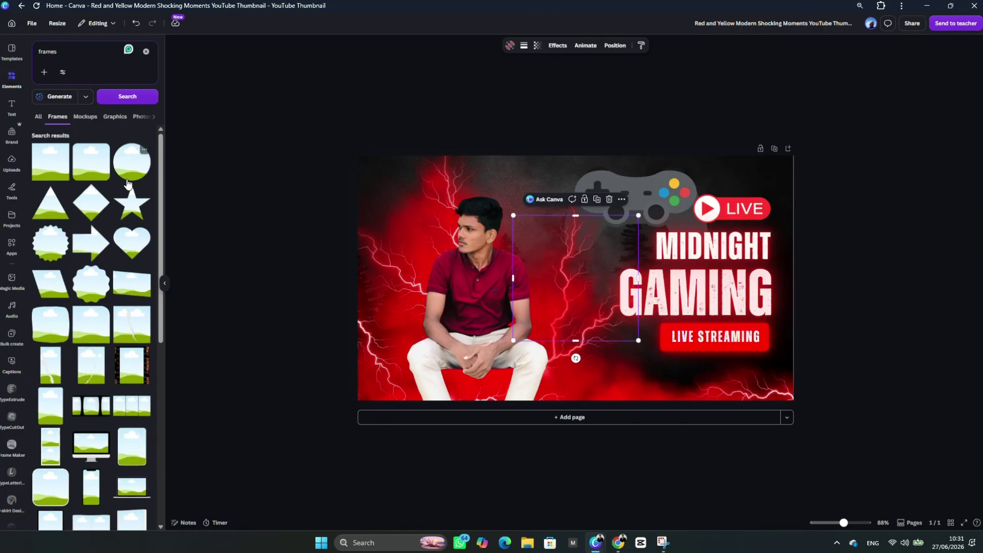
{"action": "left_click_drag", "start_coordinate": [423, 309], "coordinate": [573, 264]}
{"action": "key", "text": "ctrl+z"}
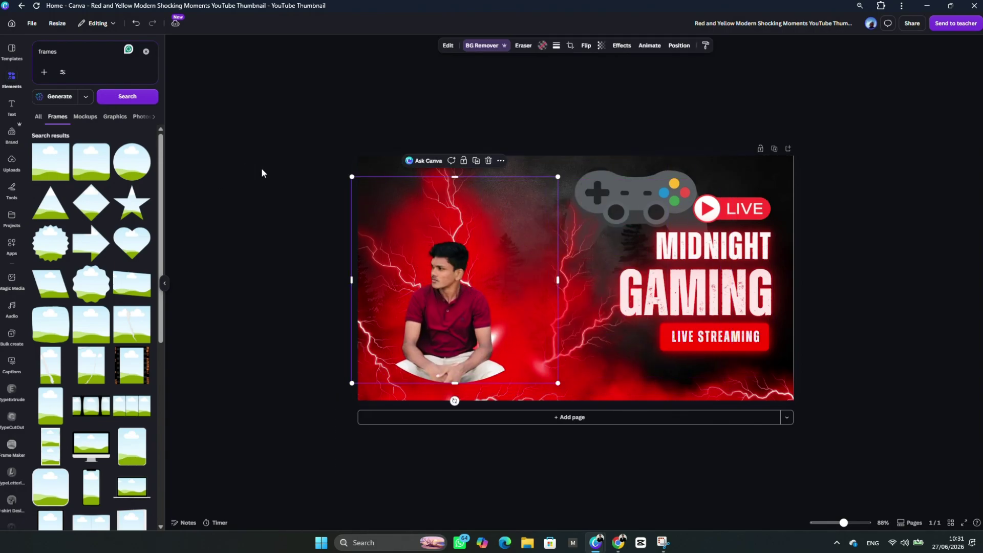
{"action": "left_click", "coordinate": [336, 168]}
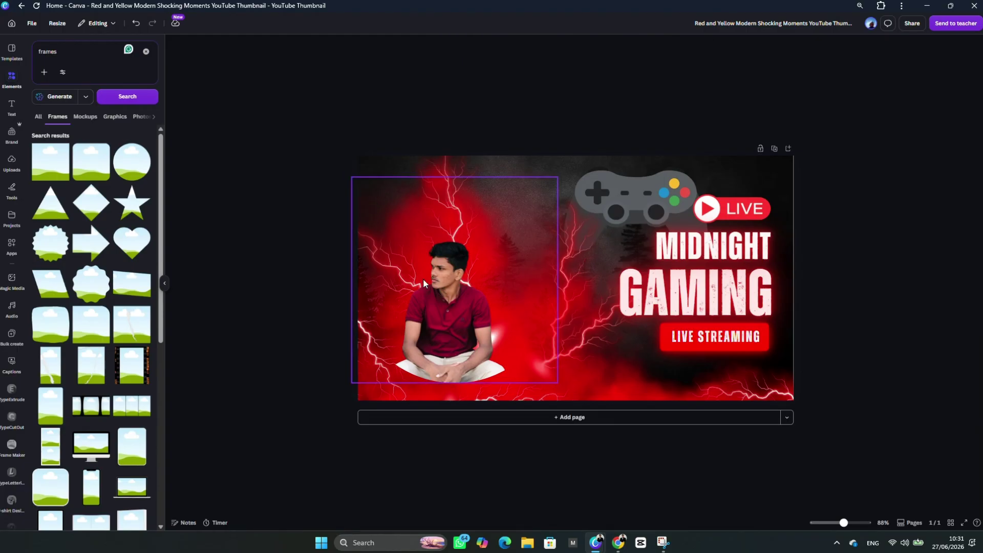
{"action": "key", "text": "ctrl+z"}
Move the controller graphic slightly left, away from the LIVE badge, then clear the frames search and hide the side panel
{"action": "mouse_move", "coordinate": [661, 192]}
{"action": "left_mouse_down"}
{"action": "mouse_move", "coordinate": [532, 193]}
{"action": "mouse_move", "coordinate": [573, 185]}
{"action": "mouse_move", "coordinate": [614, 201]}
{"action": "mouse_move", "coordinate": [633, 192]}
{"action": "mouse_move", "coordinate": [633, 220]}
{"action": "mouse_move", "coordinate": [659, 189]}
{"action": "mouse_move", "coordinate": [677, 191]}
{"action": "mouse_move", "coordinate": [643, 192]}
{"action": "left_mouse_up"}
{"action": "left_click", "coordinate": [146, 52]}
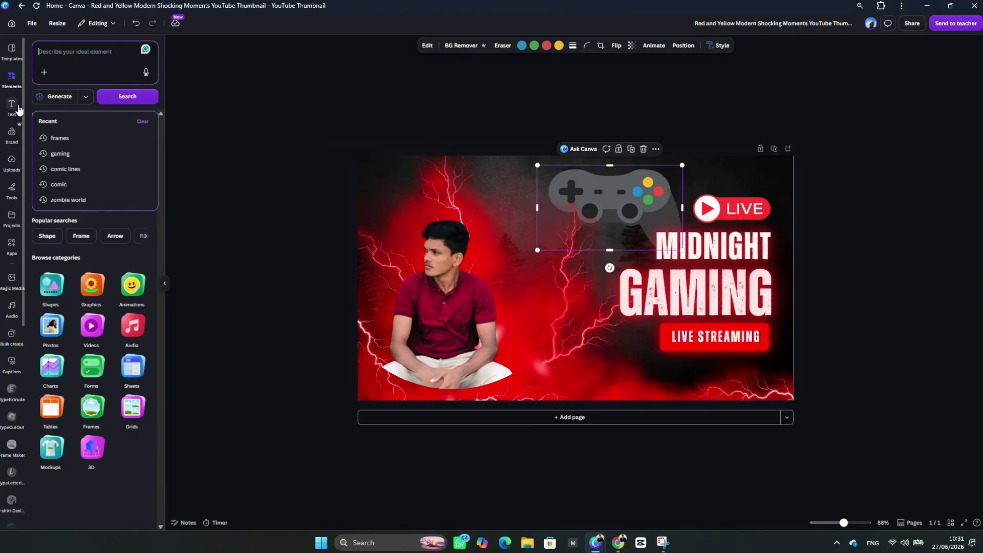
{"action": "scroll", "coordinate": [14, 128], "scroll_direction": "down", "scroll_amount": 6}
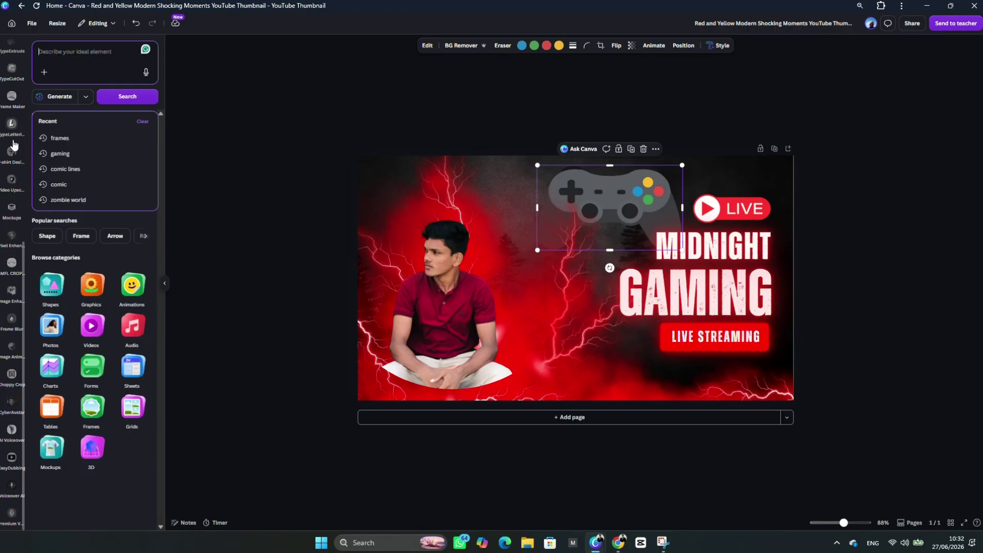
{"action": "left_click", "coordinate": [164, 287]}
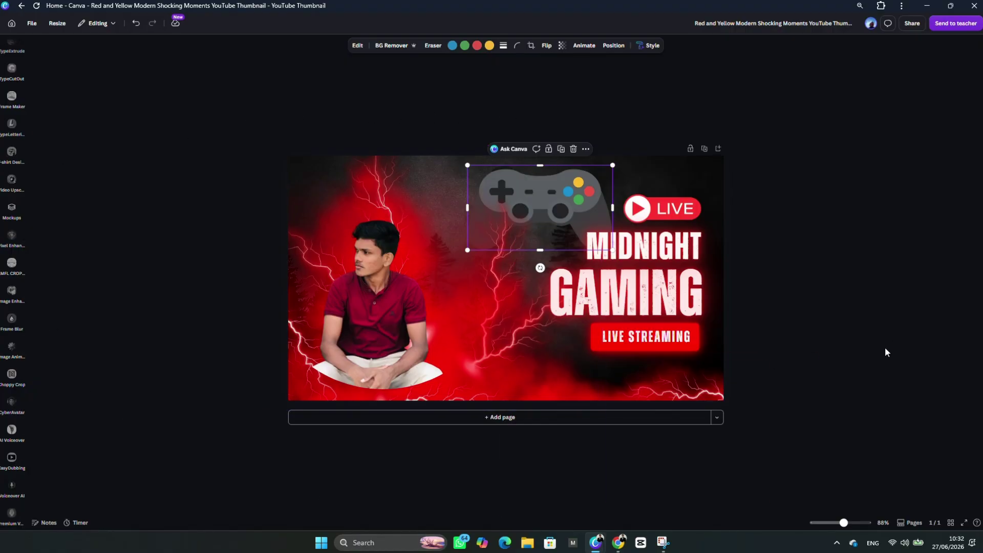
Switch to the Canva templates window, go to the home page and open the Orange and Black Illustrated Gaming Logo profile picture design
{"action": "key", "text": "super"}
{"action": "mouse_move", "coordinate": [594, 541]}
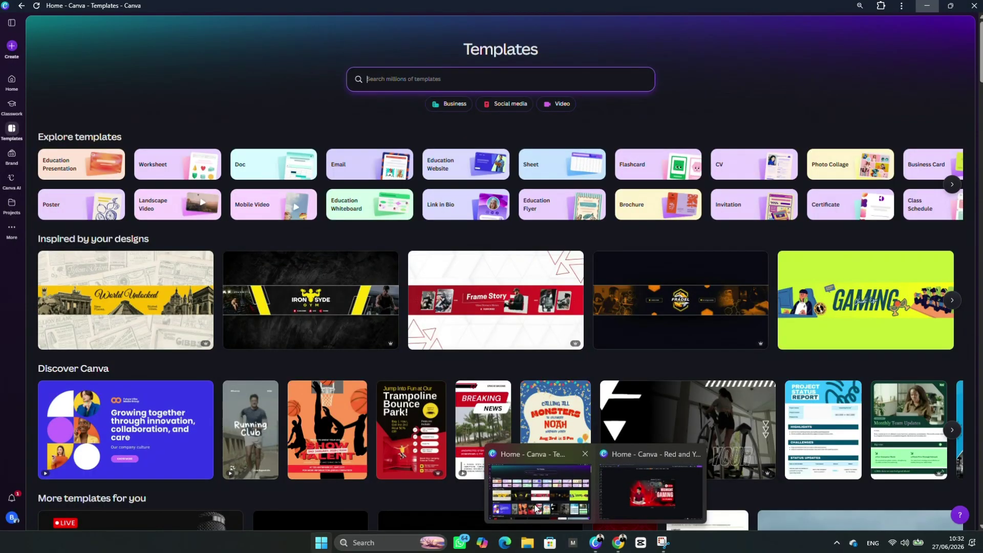
{"action": "left_click", "coordinate": [539, 492]}
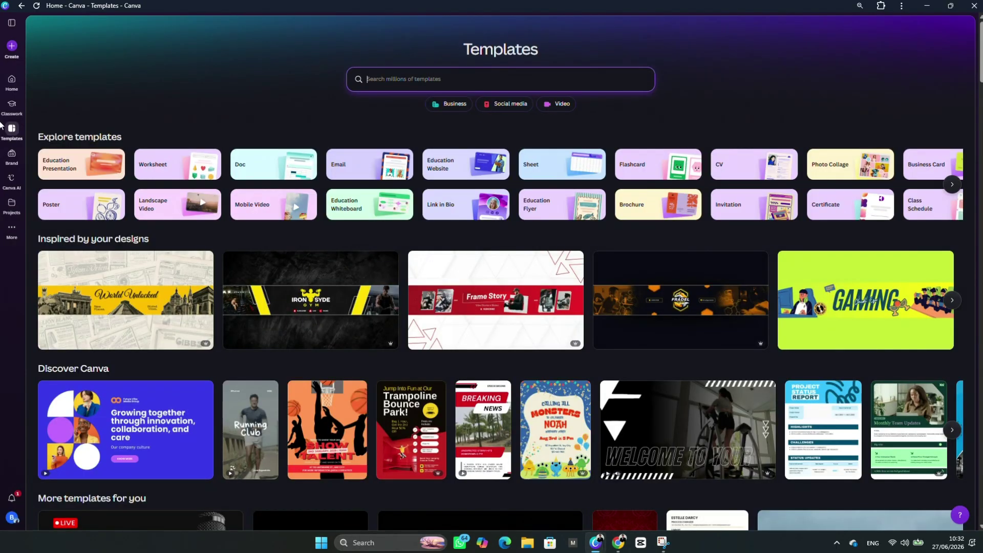
{"action": "left_click", "coordinate": [4, 86]}
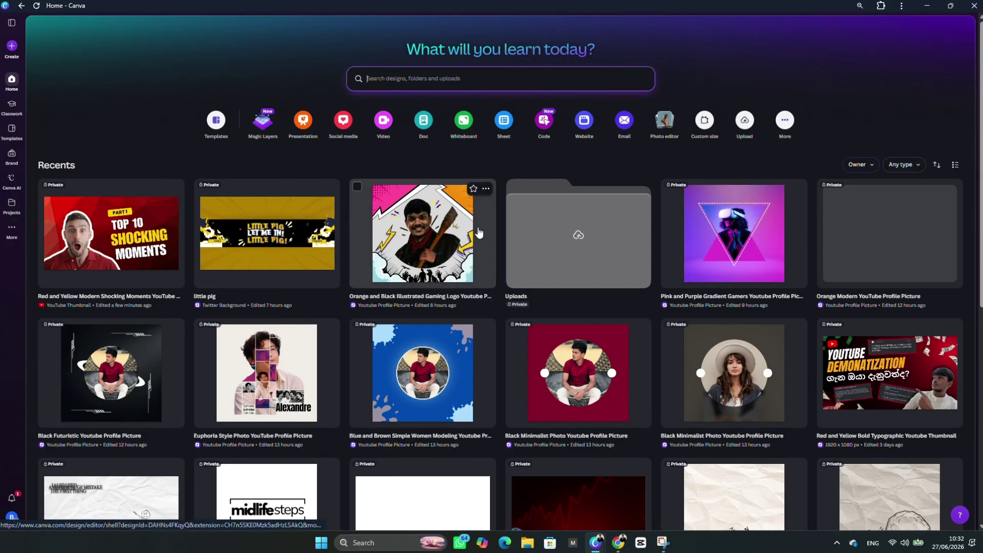
{"action": "left_click", "coordinate": [450, 232]}
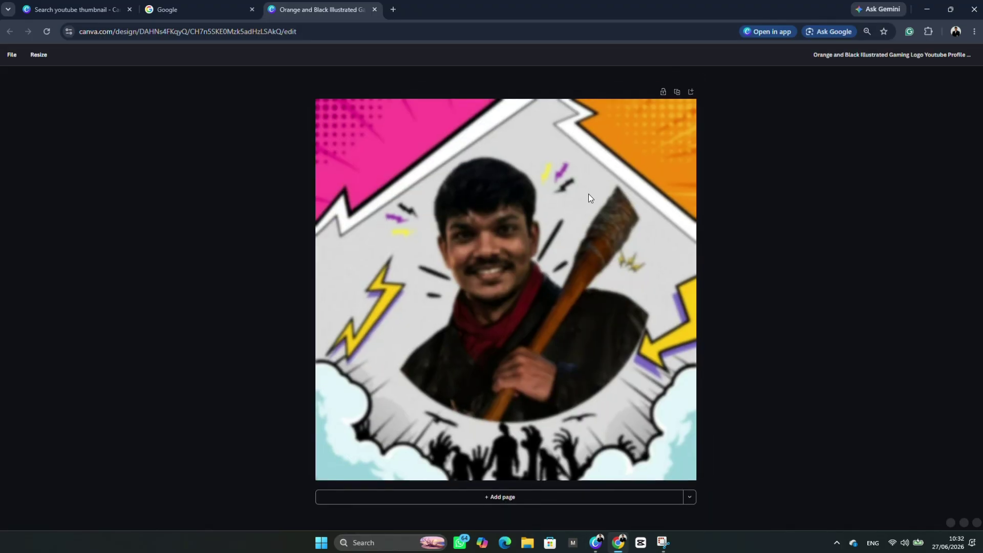
Select all elements of the comic-style profile picture together to examine how it is composed, and deselect them
{"action": "left_click_drag", "start_coordinate": [145, 81], "coordinate": [855, 487]}
{"action": "left_click", "coordinate": [835, 200]}
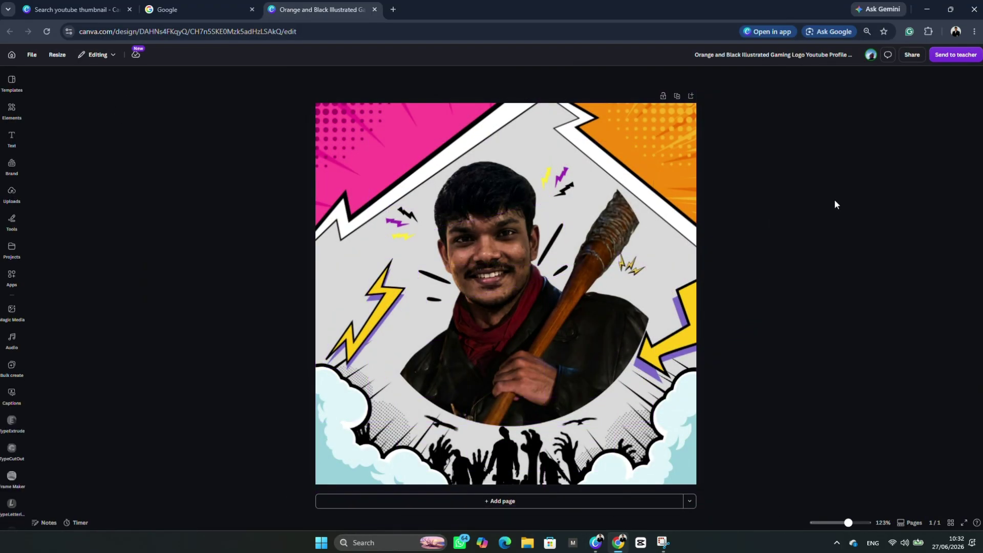
{"action": "left_click_drag", "start_coordinate": [697, 266], "coordinate": [875, 530]}
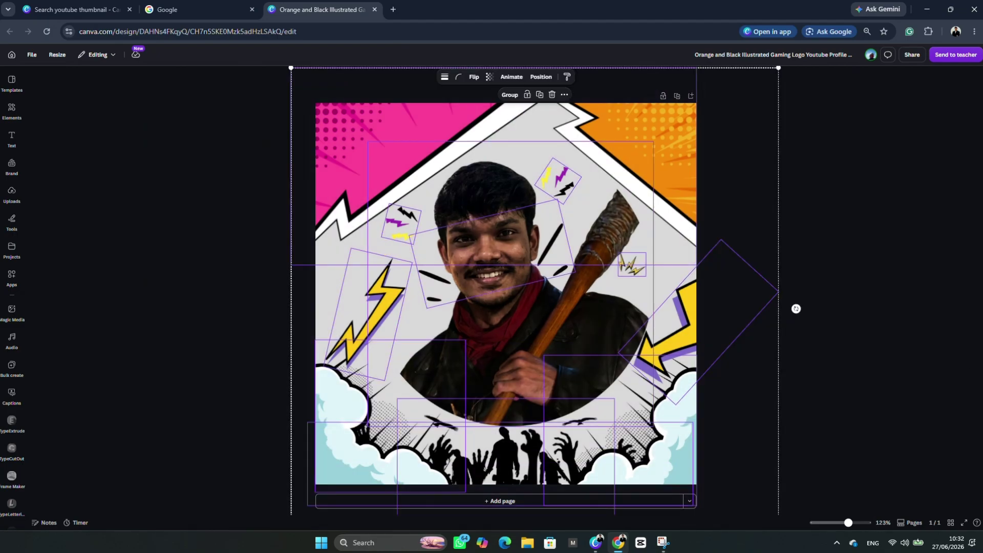
{"action": "left_click", "coordinate": [861, 223]}
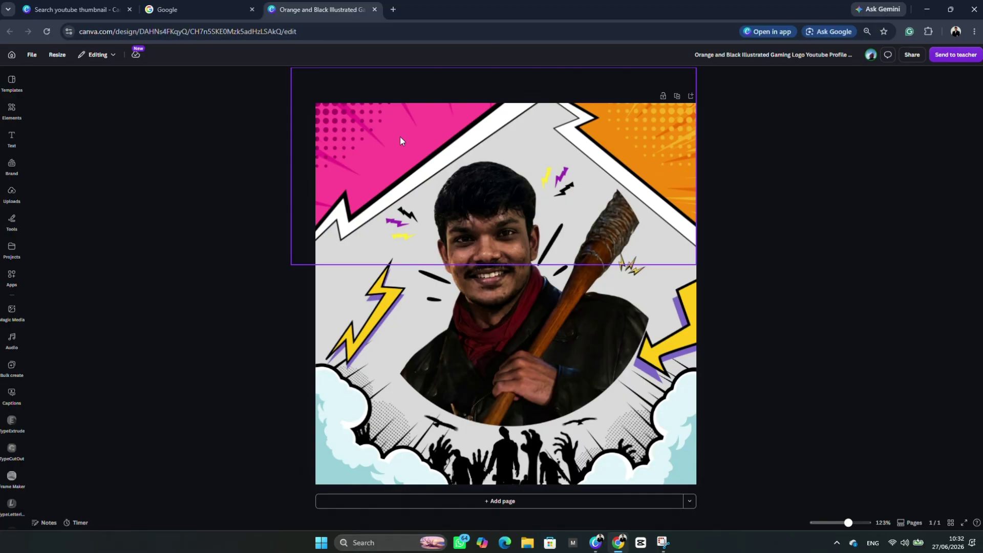
Move the pink and orange comic background graphic slightly upward behind the portrait
{"action": "left_click", "coordinate": [390, 169]}
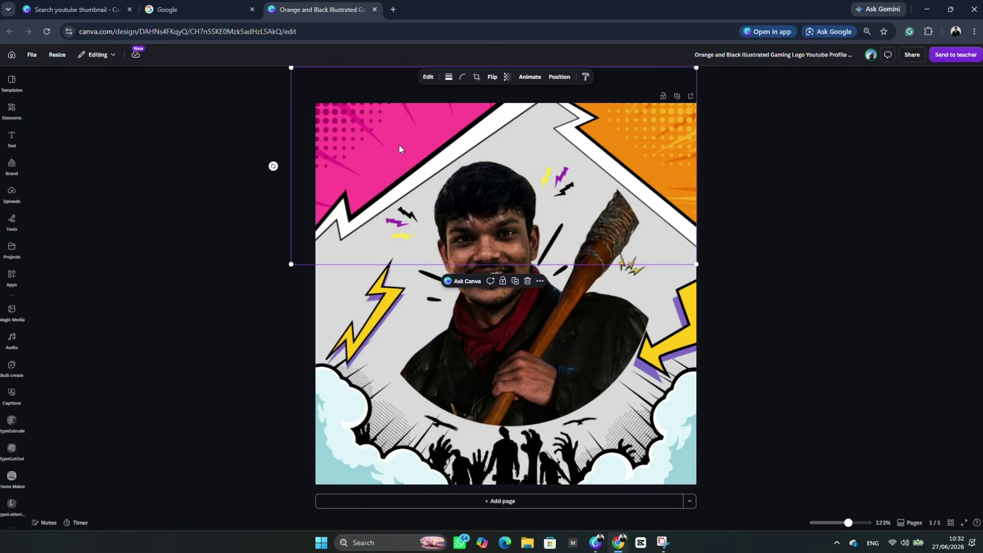
{"action": "left_click_drag", "start_coordinate": [390, 169], "coordinate": [394, 170]}
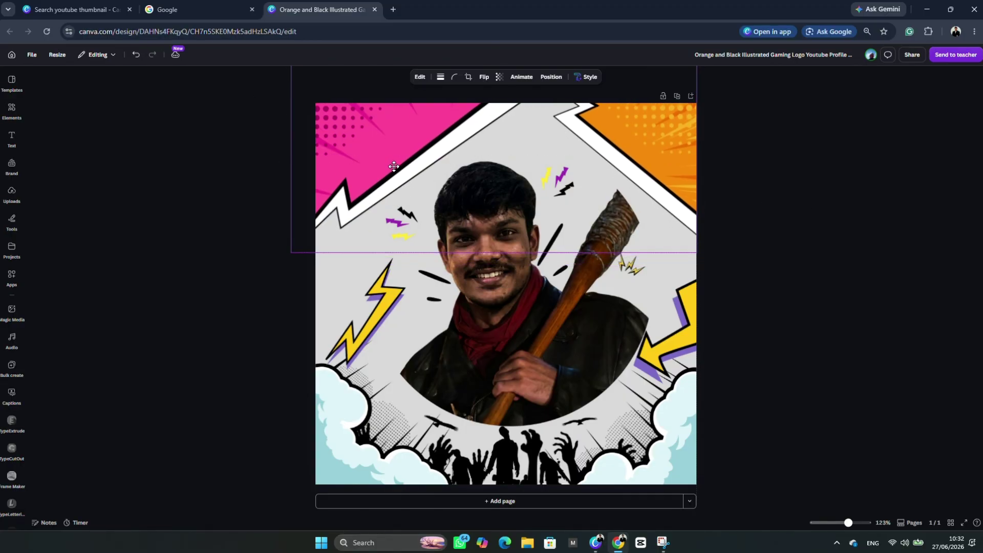
{"action": "left_click", "coordinate": [870, 216]}
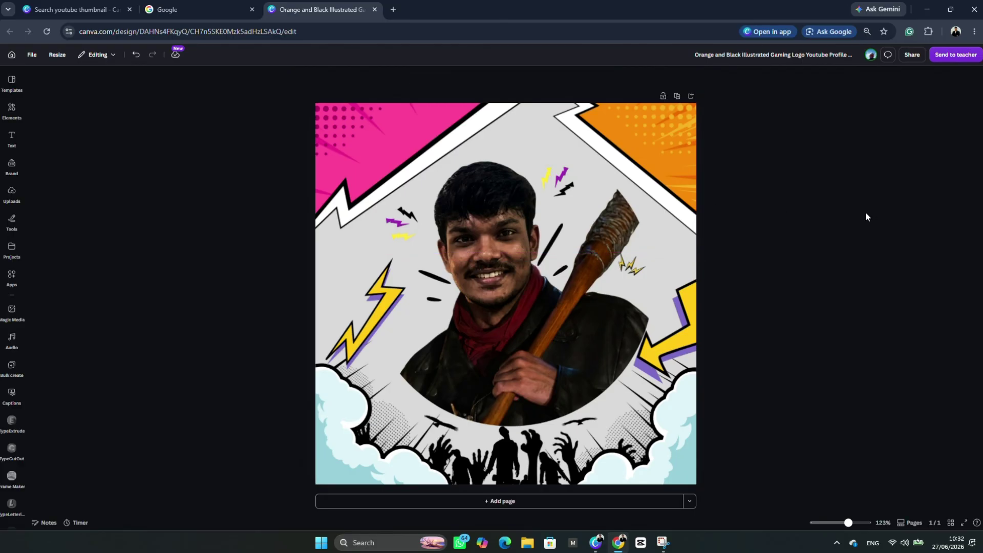
{"action": "left_click", "coordinate": [382, 133]}
{"action": "left_click_drag", "start_coordinate": [382, 133], "coordinate": [381, 135]}
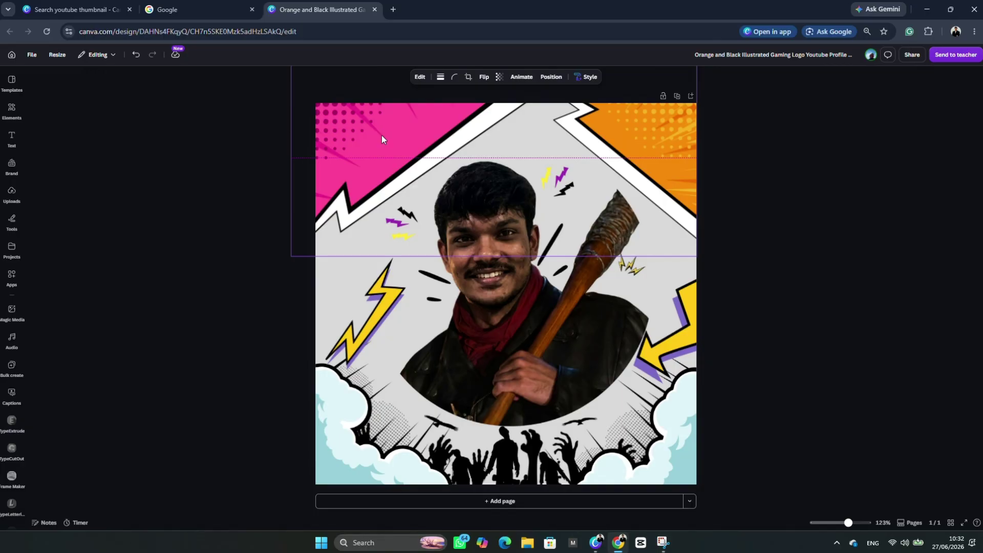
{"action": "left_click_drag", "start_coordinate": [382, 135], "coordinate": [381, 135]}
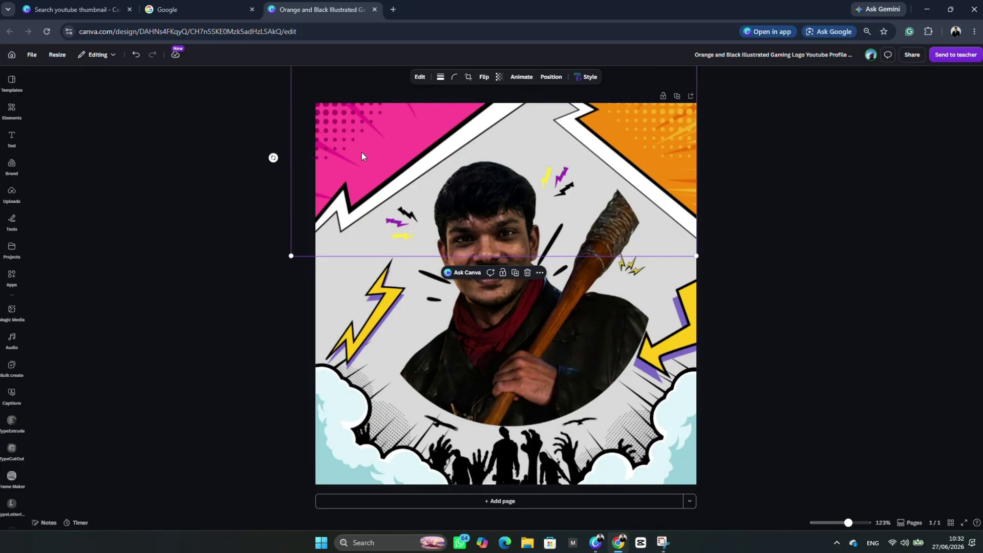
{"action": "left_click", "coordinate": [167, 225]}
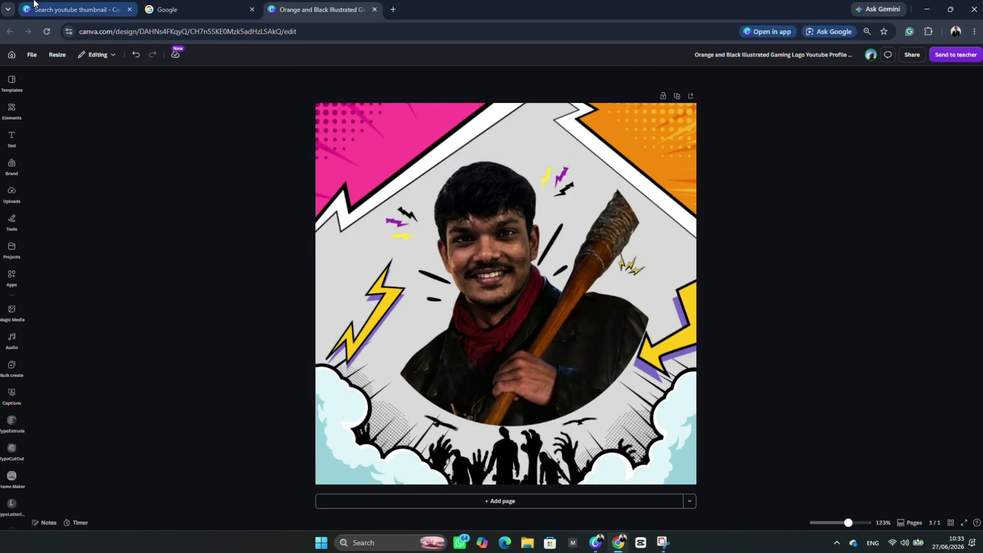
{"action": "key", "text": "Caps_Lock"}
{"action": "key", "text": "Caps_Lock"}
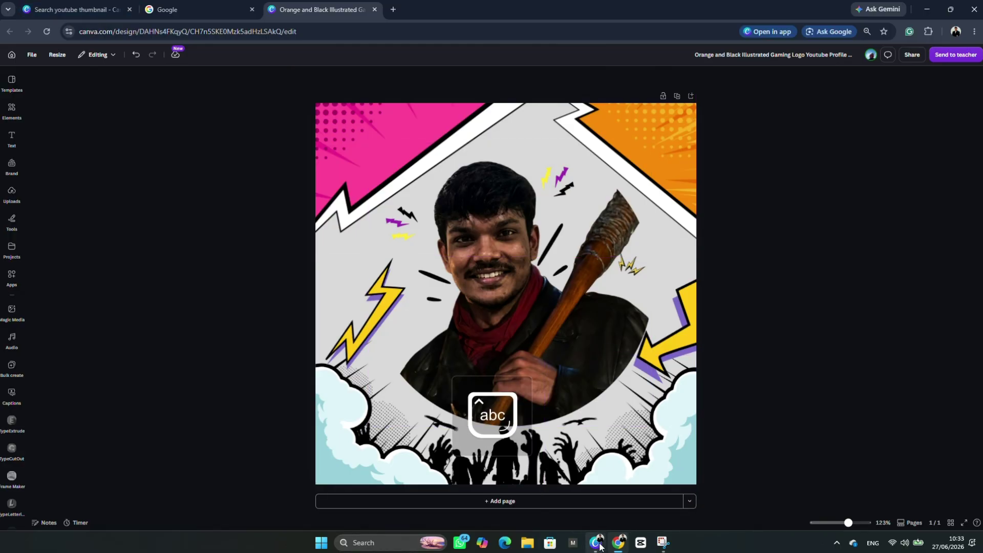
Open the Red and Yellow Bold Typographic Youtube Thumbnail design from the home page and review both of its pages
{"action": "mouse_move", "coordinate": [597, 544]}
{"action": "left_click", "coordinate": [538, 489]}
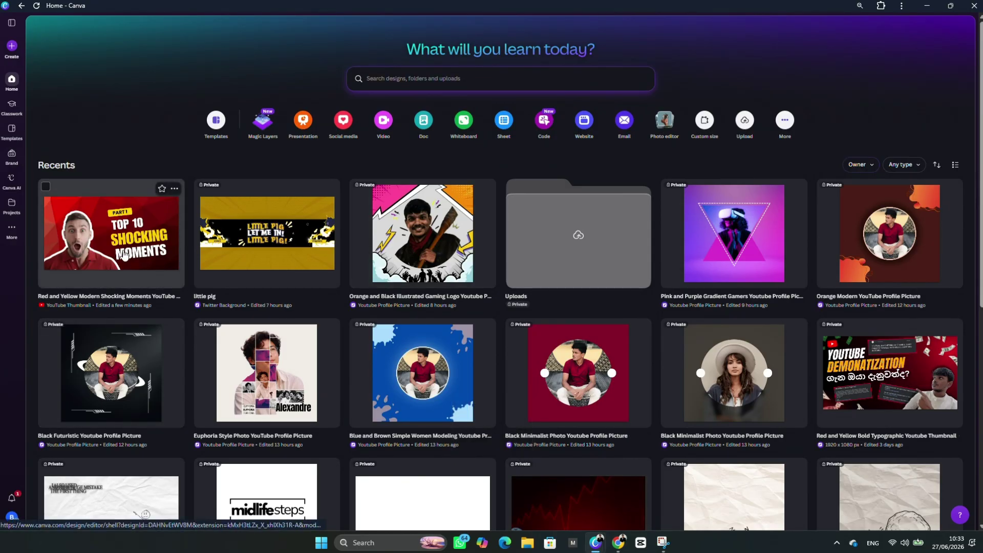
{"action": "scroll", "coordinate": [732, 358], "scroll_direction": "down", "scroll_amount": 1}
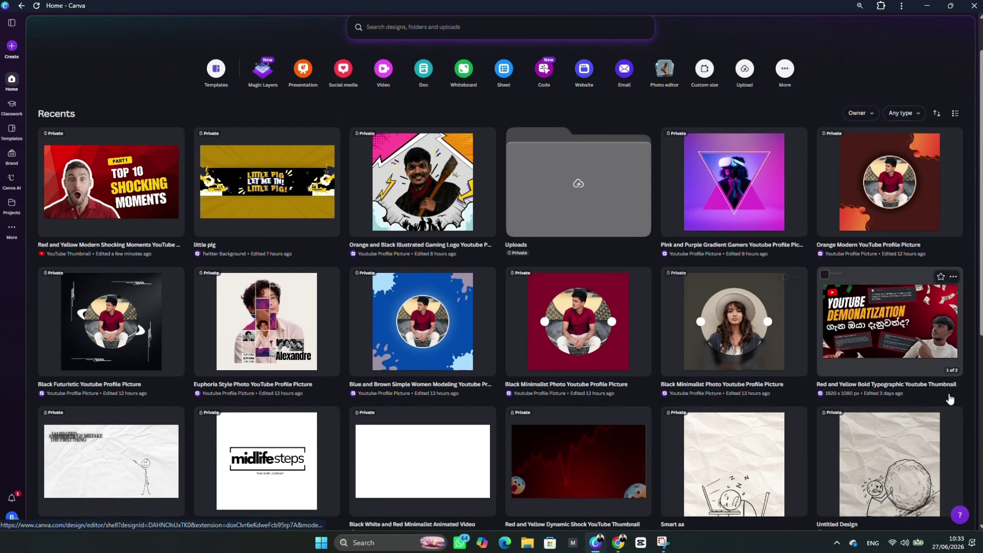
{"action": "left_click", "coordinate": [919, 320]}
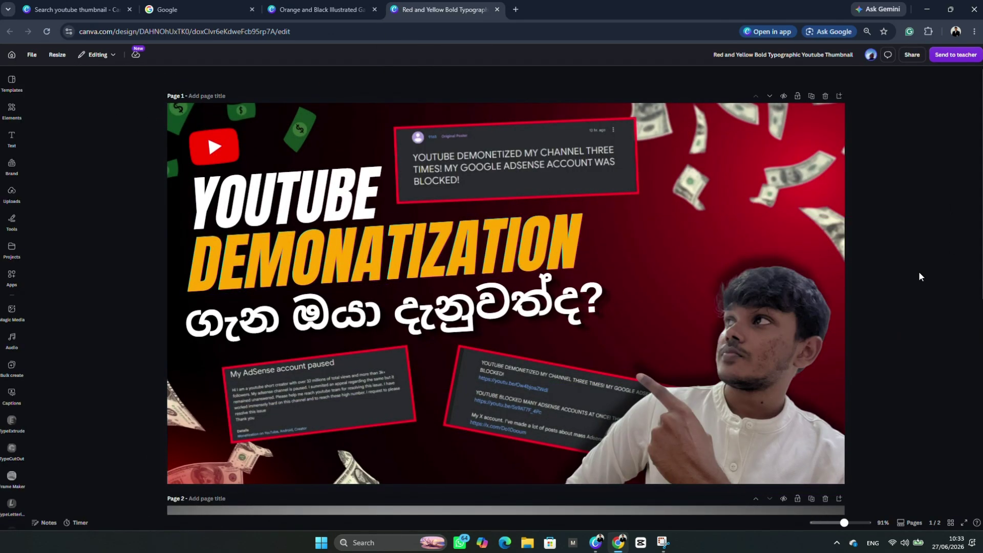
{"action": "scroll", "coordinate": [918, 272], "scroll_direction": "down", "scroll_amount": 6}
{"action": "scroll", "coordinate": [919, 277], "scroll_direction": "down", "scroll_amount": 1}
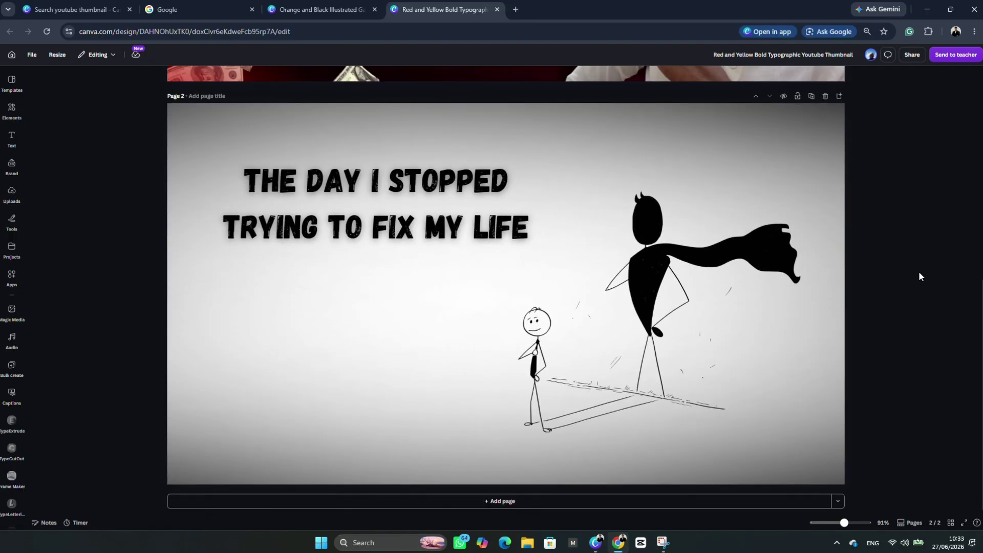
{"action": "scroll", "coordinate": [800, 332], "scroll_direction": "up", "scroll_amount": 8}
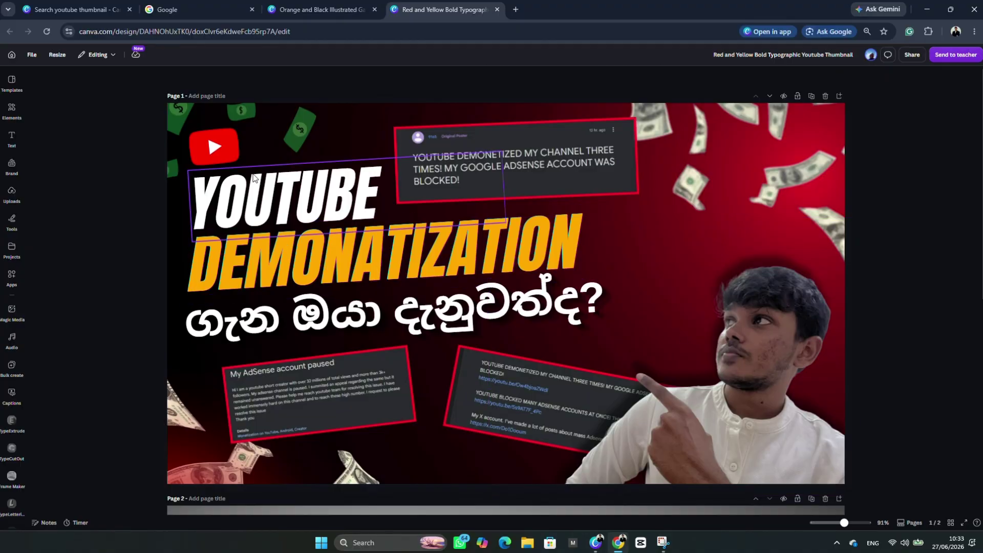
Shift the pointing man's cutout slightly down and to the right on page 1 of the demonetization thumbnail
{"action": "left_click_drag", "start_coordinate": [130, 94], "coordinate": [650, 281]}
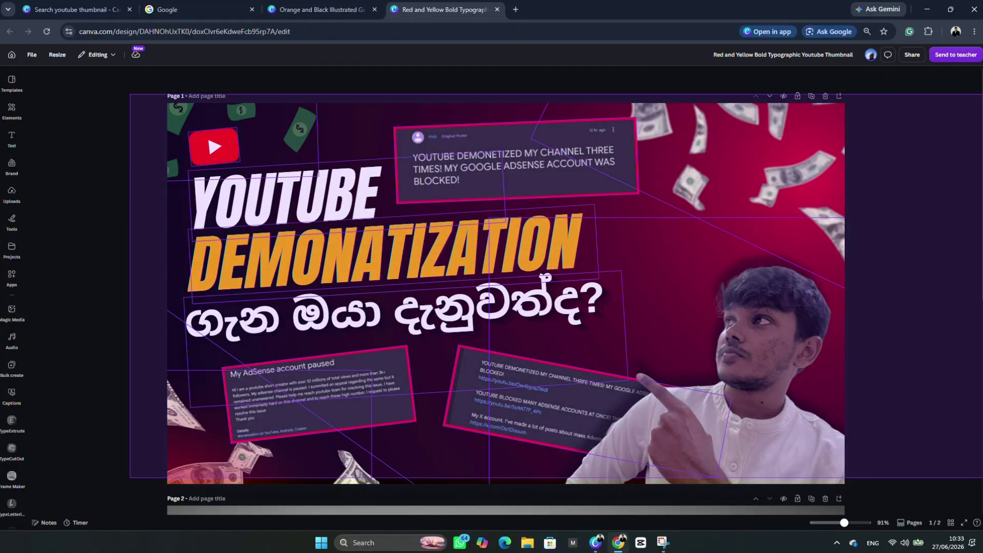
{"action": "left_click", "coordinate": [953, 374]}
{"action": "left_click_drag", "start_coordinate": [752, 364], "coordinate": [754, 392]}
{"action": "left_click", "coordinate": [74, 166]}
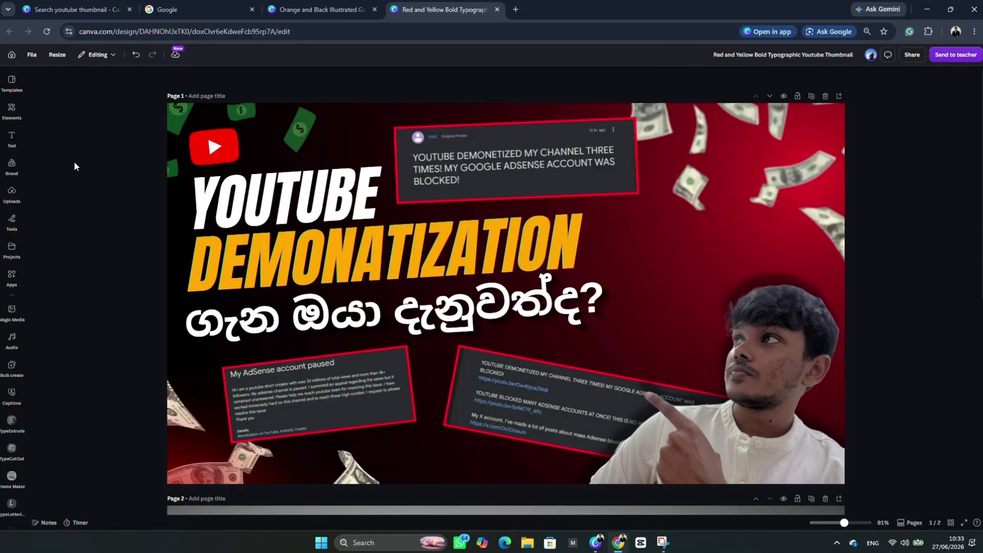
Return to the YouTube thumbnail template search, close the Shocking Moments template preview and browse the available templates
{"action": "key", "text": "ctrl+Tab"}
{"action": "scroll", "coordinate": [726, 169], "scroll_direction": "up", "scroll_amount": 3}
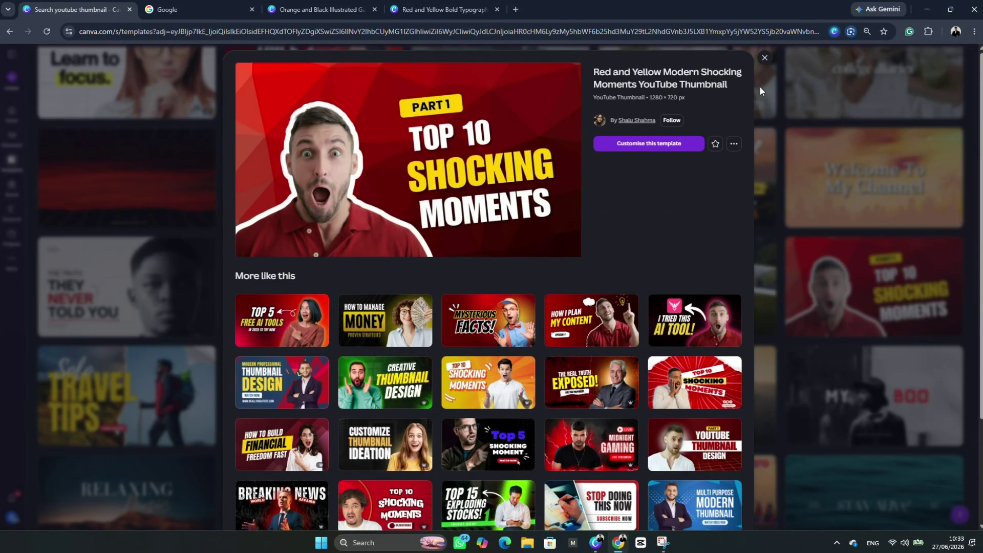
{"action": "left_click", "coordinate": [764, 57]}
{"action": "scroll", "coordinate": [191, 256], "scroll_direction": "down", "scroll_amount": 4}
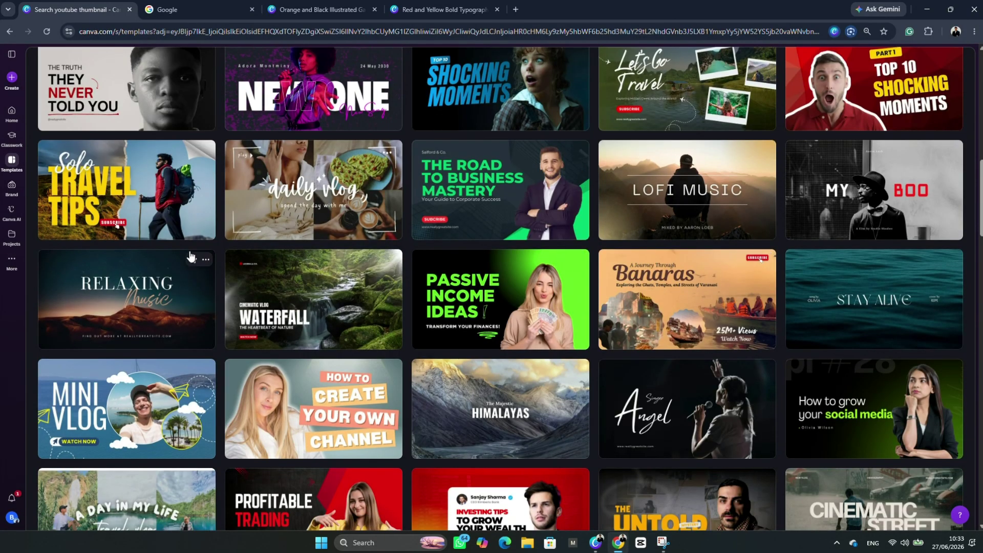
{"action": "scroll", "coordinate": [191, 256], "scroll_direction": "down", "scroll_amount": 6}
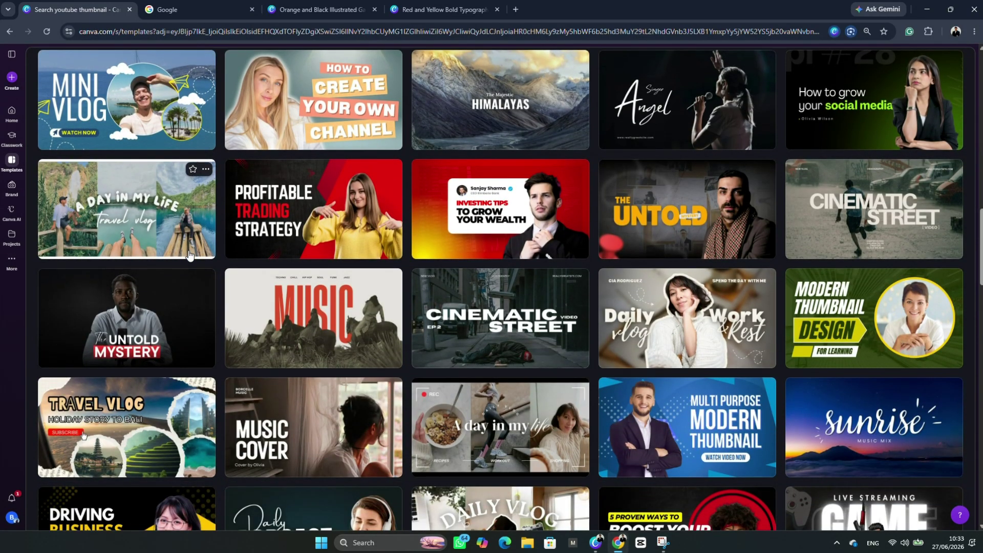
Preview the Black and White Simple Illustration Live Streaming Game template, look through its similar templates, and close the preview
{"action": "scroll", "coordinate": [191, 256], "scroll_direction": "down", "scroll_amount": 1}
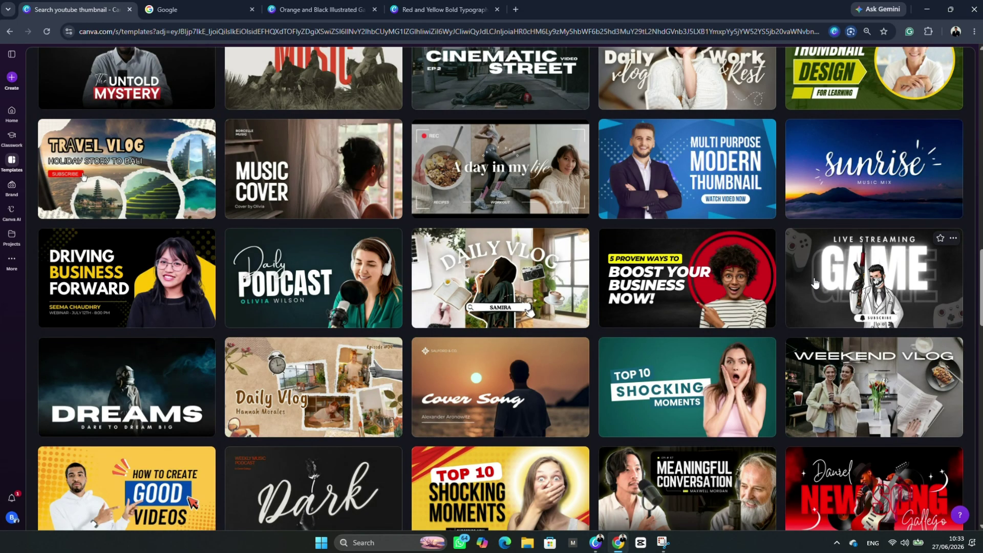
{"action": "scroll", "coordinate": [814, 283], "scroll_direction": "down", "scroll_amount": 2}
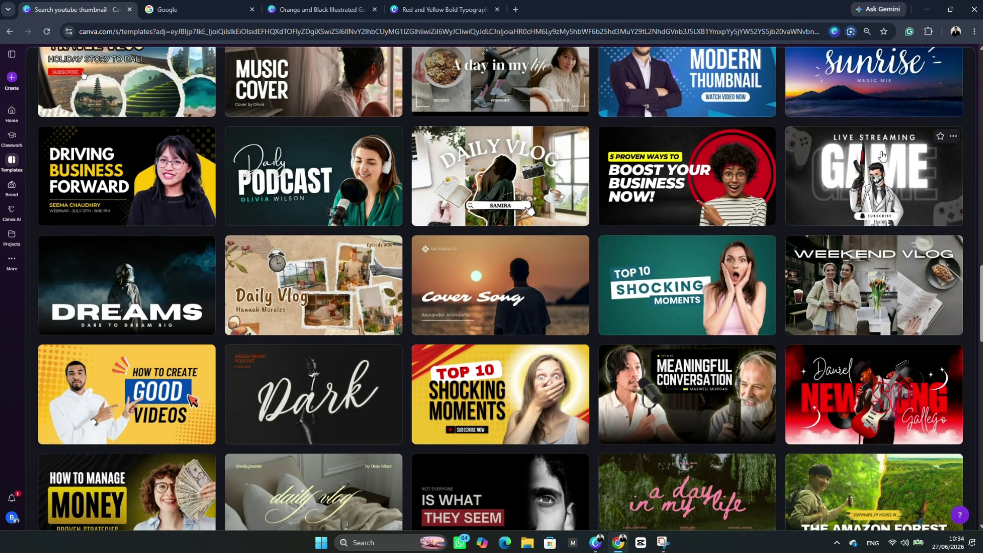
{"action": "left_click", "coordinate": [894, 180]}
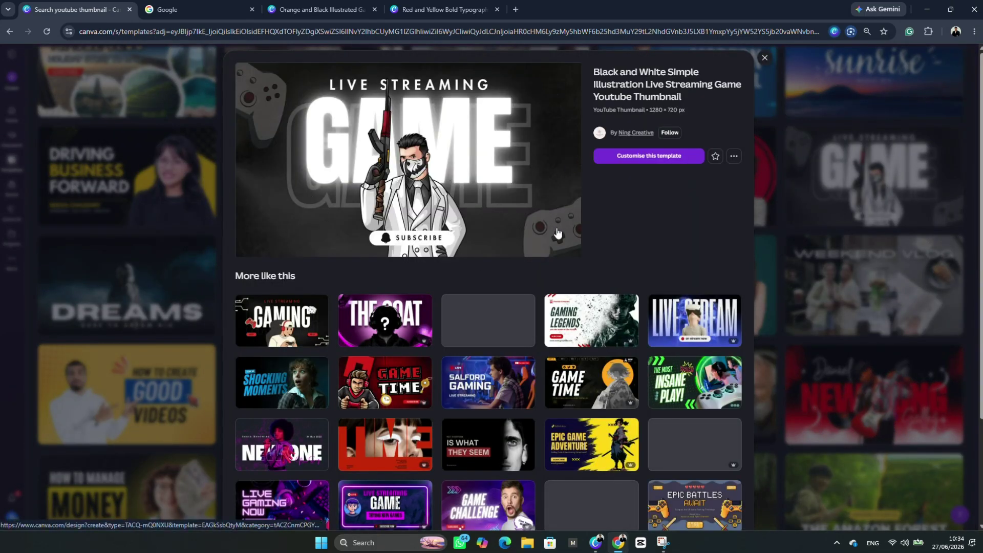
{"action": "scroll", "coordinate": [683, 297], "scroll_direction": "down", "scroll_amount": 3}
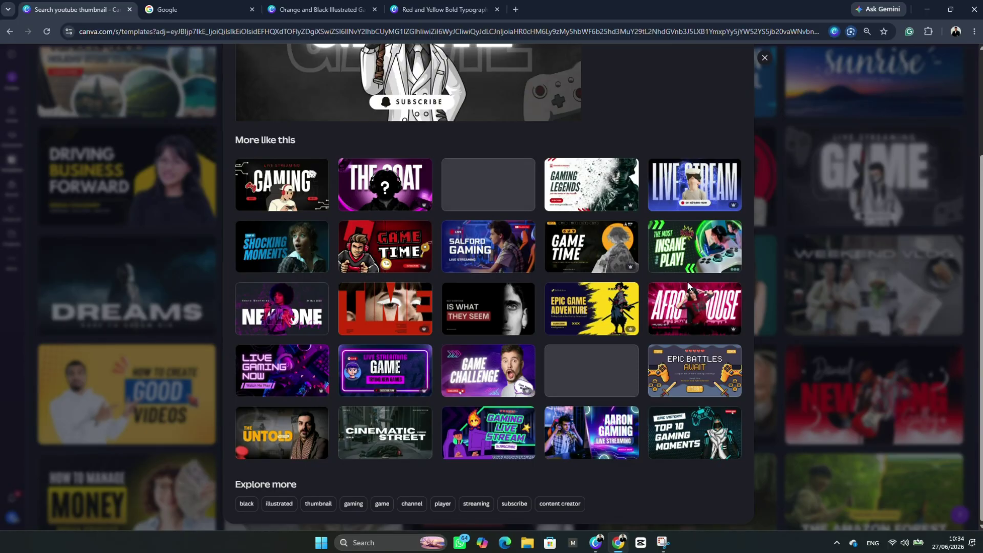
{"action": "scroll", "coordinate": [687, 285], "scroll_direction": "up", "scroll_amount": 3}
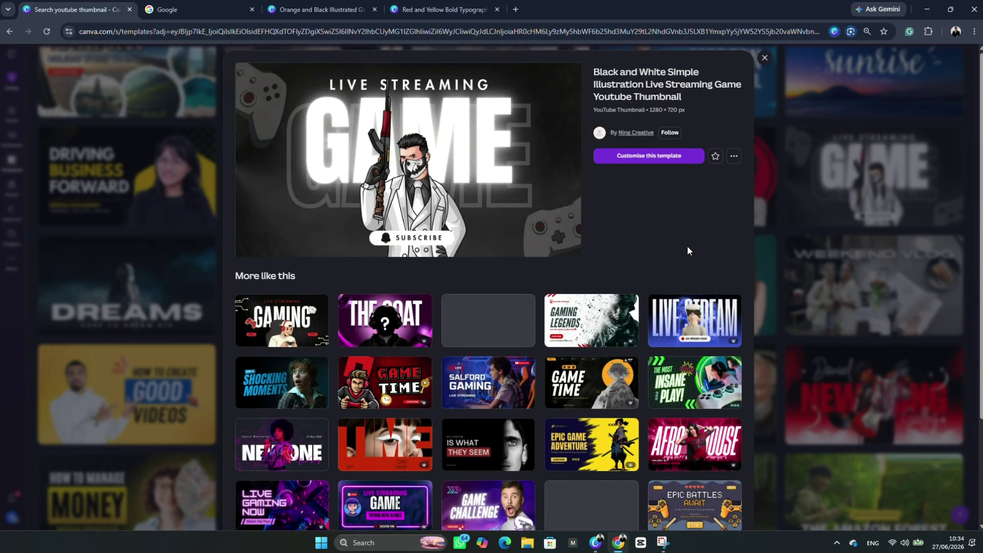
{"action": "left_click", "coordinate": [765, 58]}
Browse further down the YouTube thumbnail template results and return to the start of the list
{"action": "scroll", "coordinate": [366, 274], "scroll_direction": "down", "scroll_amount": 10}
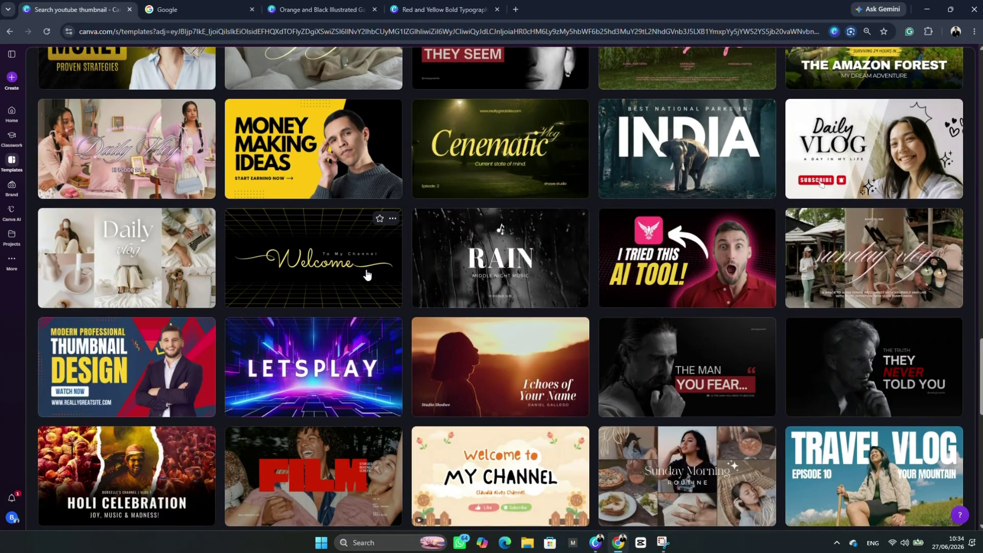
{"action": "scroll", "coordinate": [366, 275], "scroll_direction": "down", "scroll_amount": 8}
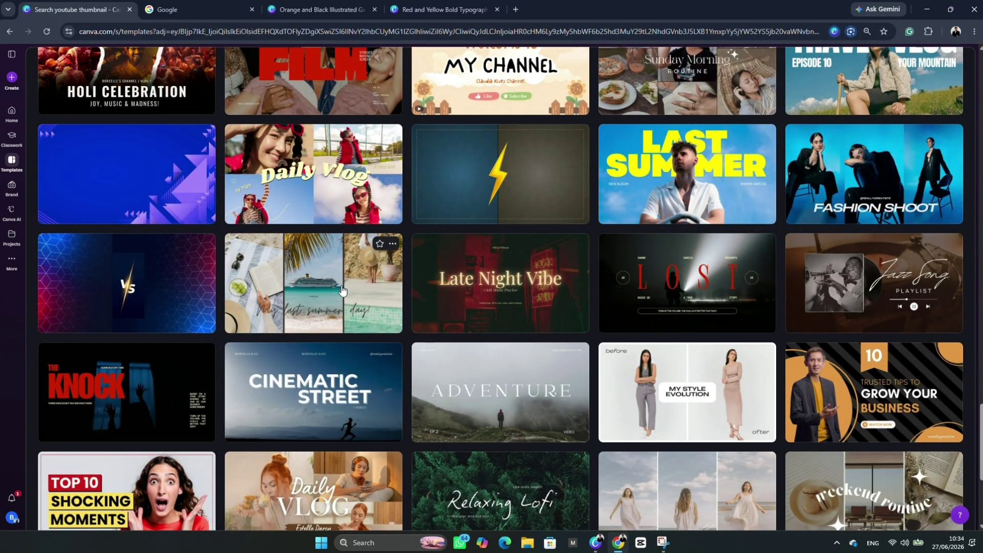
{"action": "scroll", "coordinate": [345, 288], "scroll_direction": "down", "scroll_amount": 6}
{"action": "scroll", "coordinate": [317, 312], "scroll_direction": "up", "scroll_amount": 3}
{"action": "scroll", "coordinate": [317, 313], "scroll_direction": "up", "scroll_amount": 15}
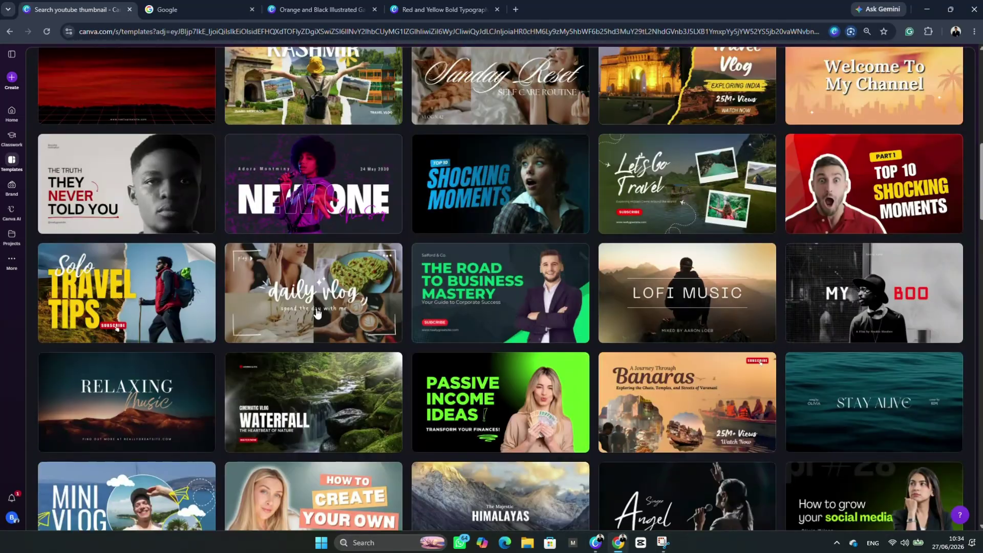
{"action": "scroll", "coordinate": [316, 313], "scroll_direction": "up", "scroll_amount": 9}
{"action": "scroll", "coordinate": [317, 313], "scroll_direction": "up", "scroll_amount": 2}
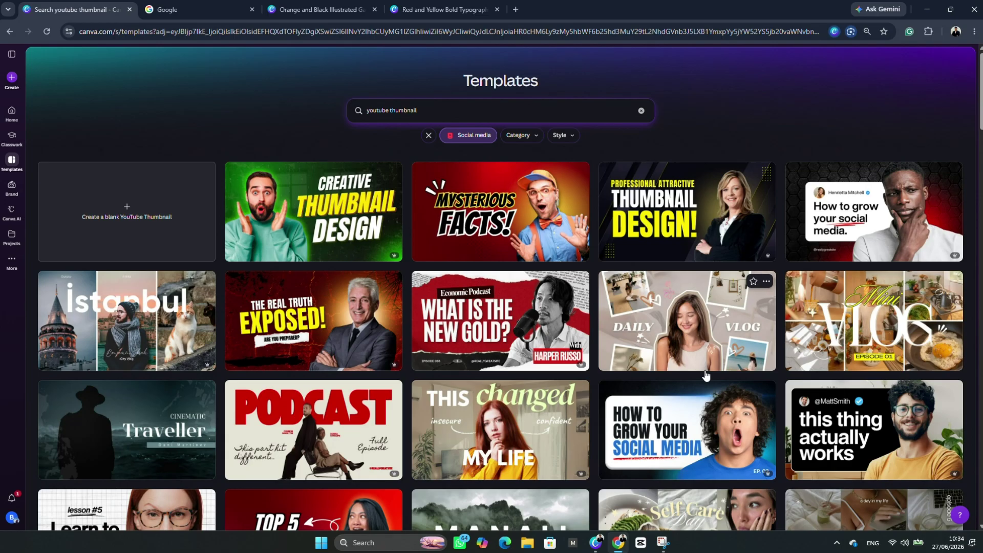
{"action": "scroll", "coordinate": [705, 375], "scroll_direction": "down", "scroll_amount": 2}
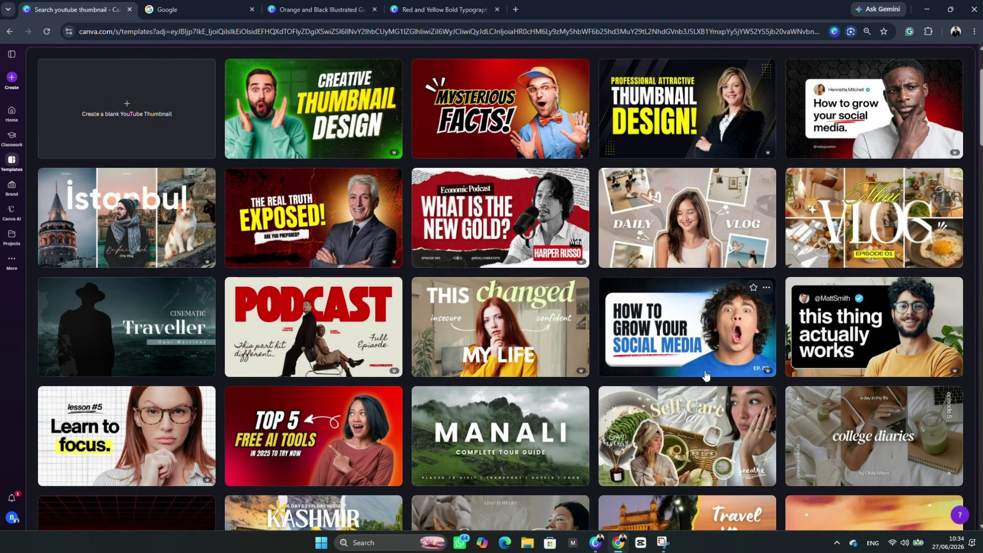
{"action": "scroll", "coordinate": [705, 375], "scroll_direction": "up", "scroll_amount": 2}
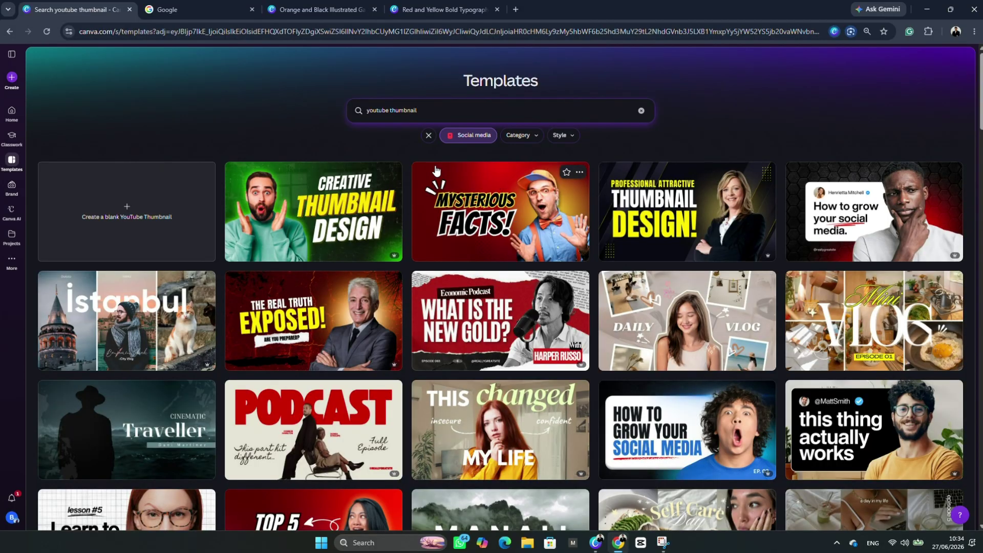
Remove the Social media filter from the youtube thumbnail search and look through the unfiltered templates
{"action": "left_click", "coordinate": [429, 136]}
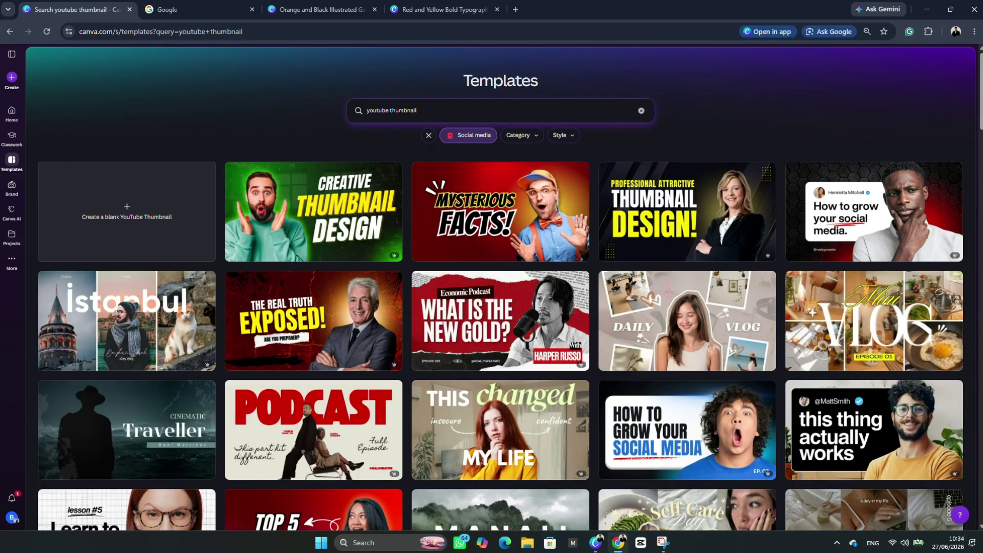
{"action": "scroll", "coordinate": [879, 226], "scroll_direction": "down", "scroll_amount": 5}
{"action": "scroll", "coordinate": [793, 320], "scroll_direction": "down", "scroll_amount": 10}
{"action": "scroll", "coordinate": [792, 315], "scroll_direction": "up", "scroll_amount": 15}
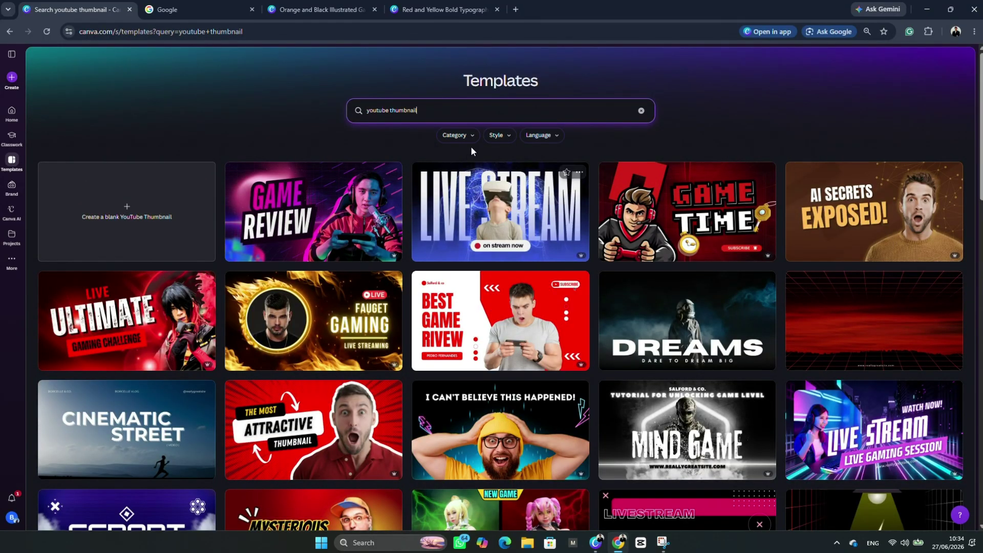
Examine the Category and Style filter options for the youtube thumbnail search, choosing All categories
{"action": "left_click", "coordinate": [474, 137]}
{"action": "left_click", "coordinate": [504, 137]}
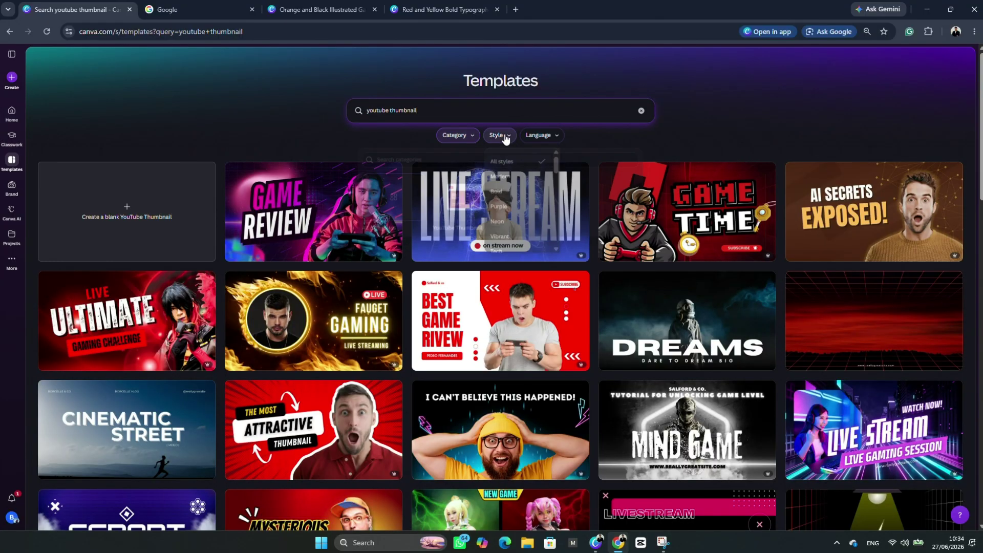
{"action": "left_click", "coordinate": [471, 137]}
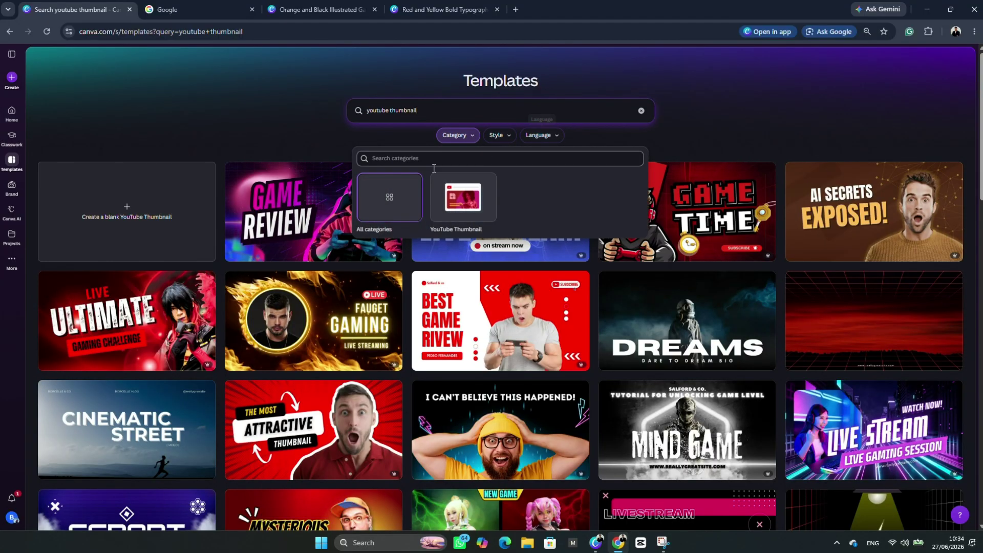
{"action": "left_click", "coordinate": [395, 202]}
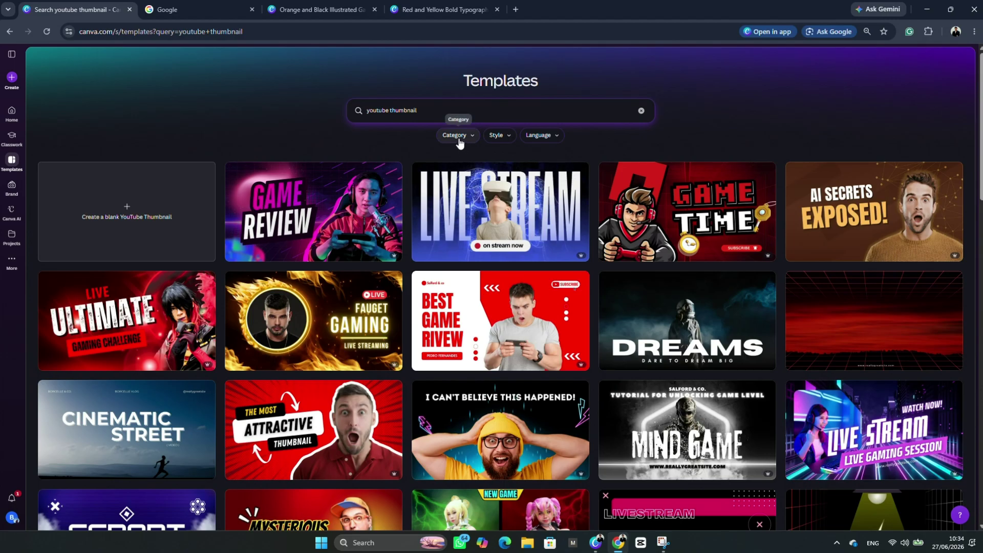
{"action": "left_click", "coordinate": [460, 137]}
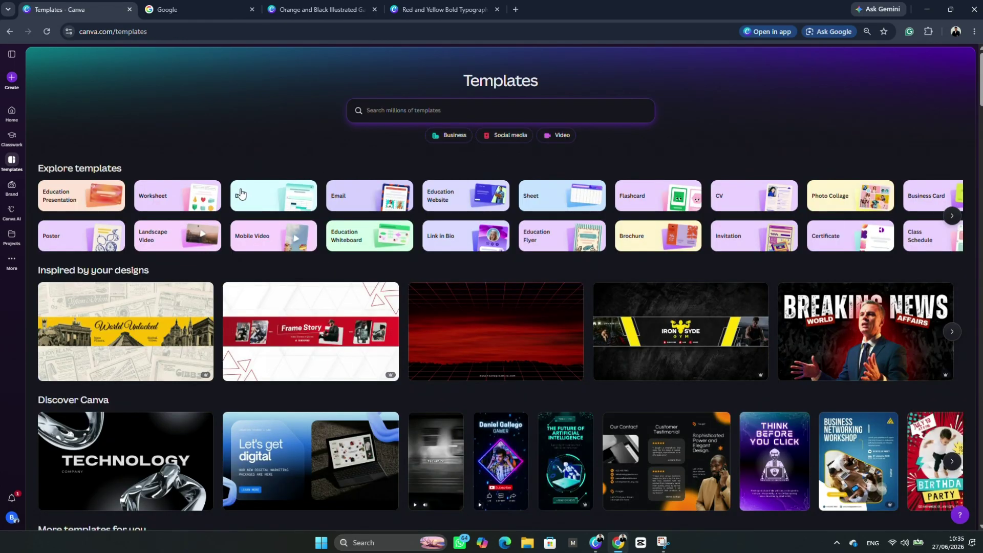
Filter the general template library to Social media and the YouTube Channel Logo category
{"action": "left_click", "coordinate": [509, 136]}
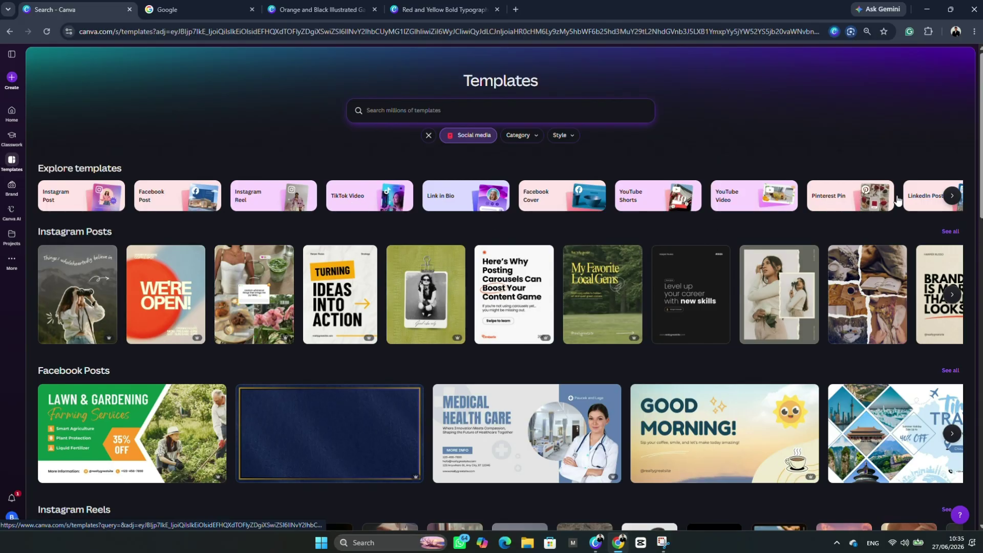
{"action": "left_click", "coordinate": [518, 135]}
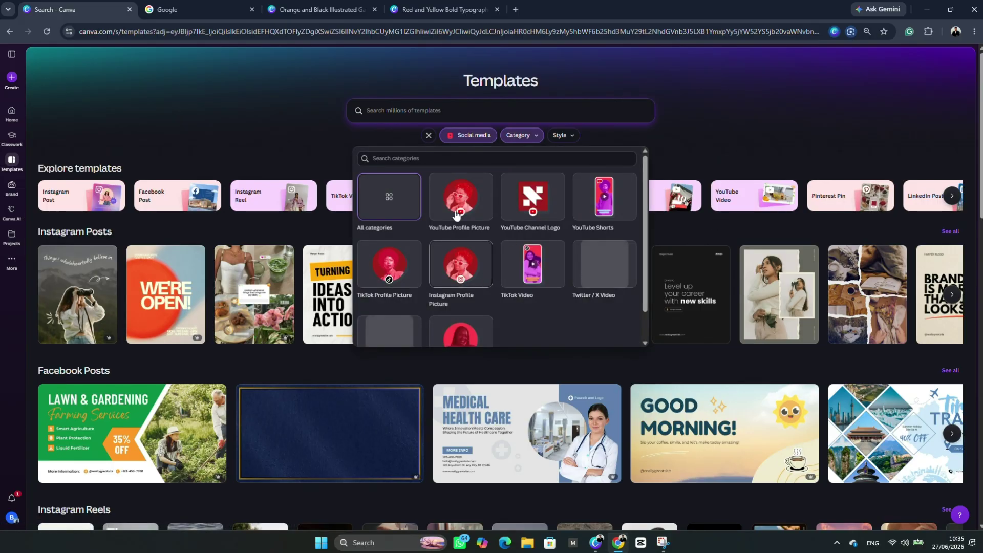
{"action": "left_click", "coordinate": [530, 203]}
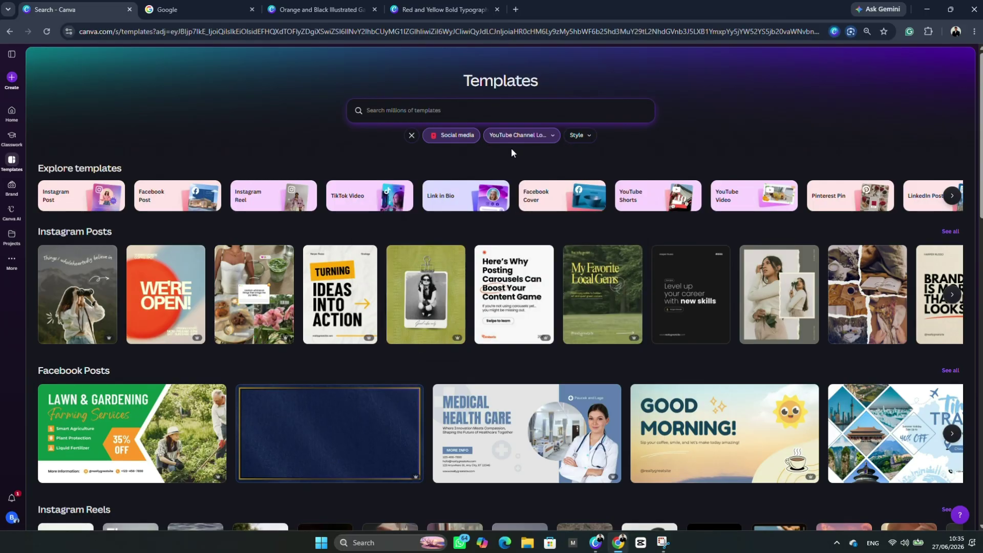
Browse the YouTube Channel Logo templates to review the available logo styles
{"action": "scroll", "coordinate": [588, 369], "scroll_direction": "down", "scroll_amount": 3}
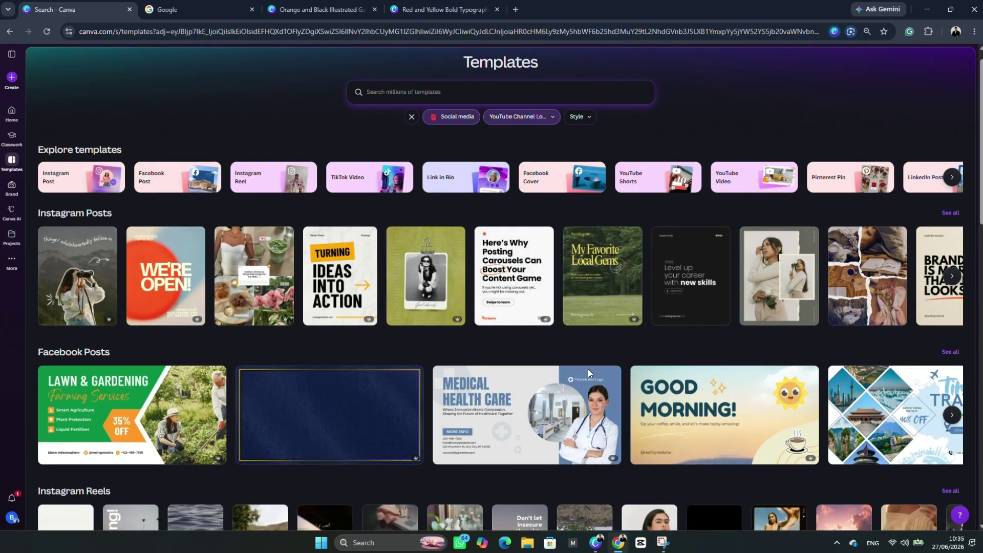
{"action": "scroll", "coordinate": [588, 373], "scroll_direction": "down", "scroll_amount": 6}
{"action": "scroll", "coordinate": [586, 375], "scroll_direction": "down", "scroll_amount": 2}
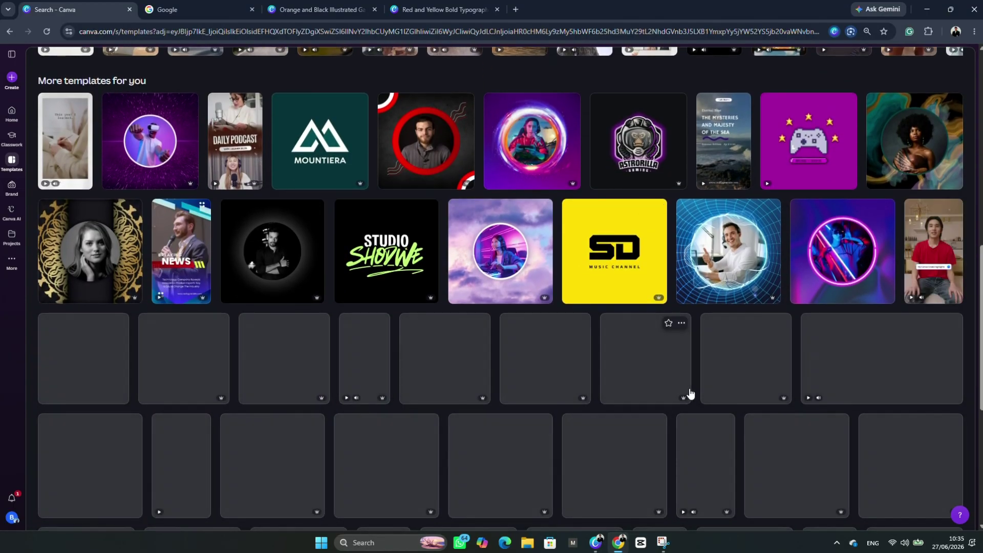
{"action": "scroll", "coordinate": [688, 395], "scroll_direction": "down", "scroll_amount": 1}
{"action": "scroll", "coordinate": [694, 394], "scroll_direction": "down", "scroll_amount": 3}
{"action": "scroll", "coordinate": [695, 394], "scroll_direction": "down", "scroll_amount": 3}
{"action": "scroll", "coordinate": [695, 394], "scroll_direction": "down", "scroll_amount": 1}
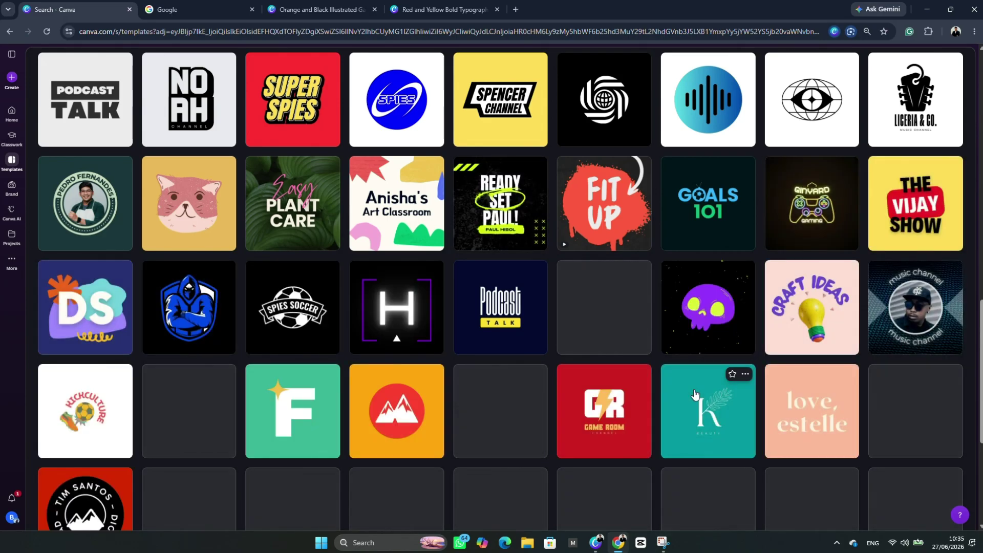
{"action": "scroll", "coordinate": [695, 394], "scroll_direction": "up", "scroll_amount": 1}
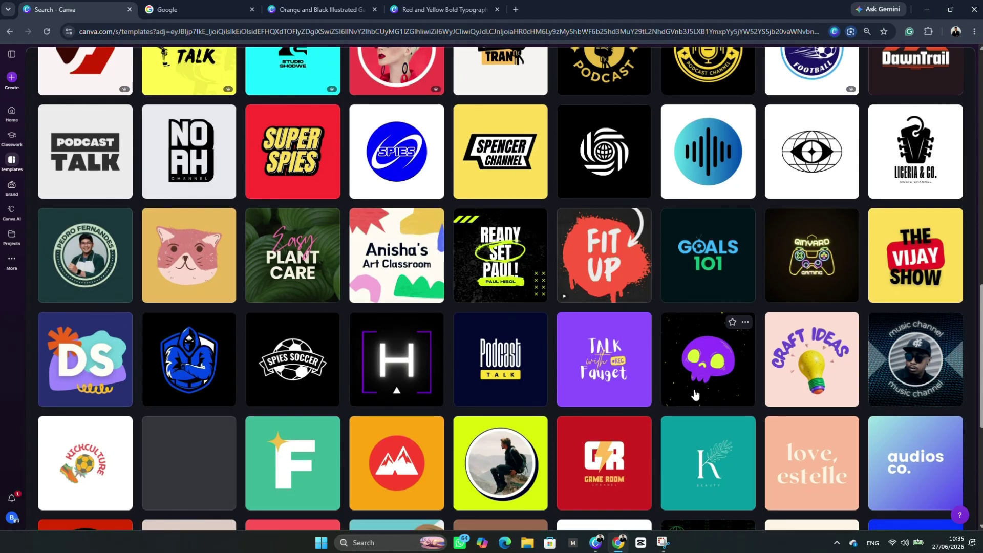
{"action": "scroll", "coordinate": [694, 394], "scroll_direction": "up", "scroll_amount": 1}
{"action": "scroll", "coordinate": [235, 93], "scroll_direction": "up", "scroll_amount": 15}
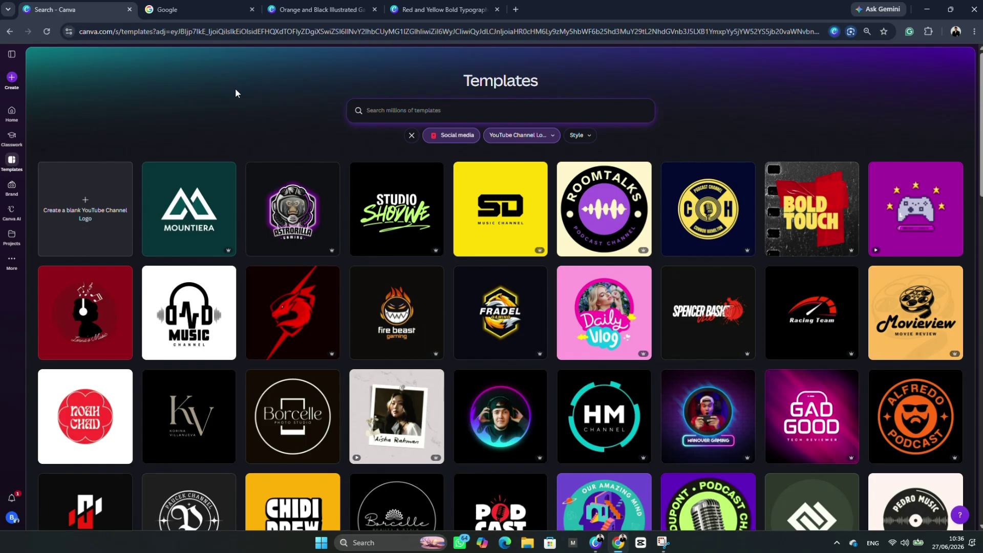
{"action": "scroll", "coordinate": [235, 93], "scroll_direction": "down", "scroll_amount": 2}
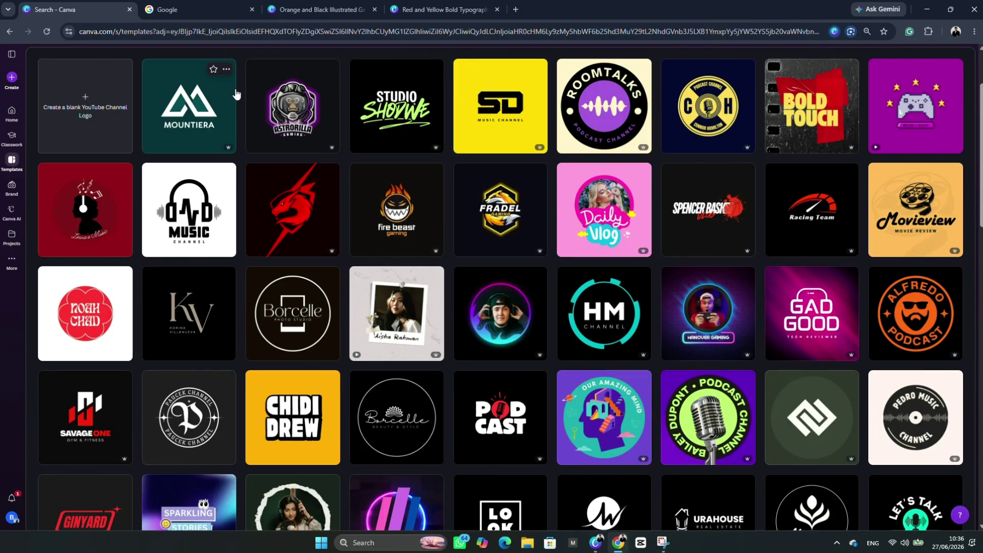
{"action": "scroll", "coordinate": [235, 92], "scroll_direction": "down", "scroll_amount": 3}
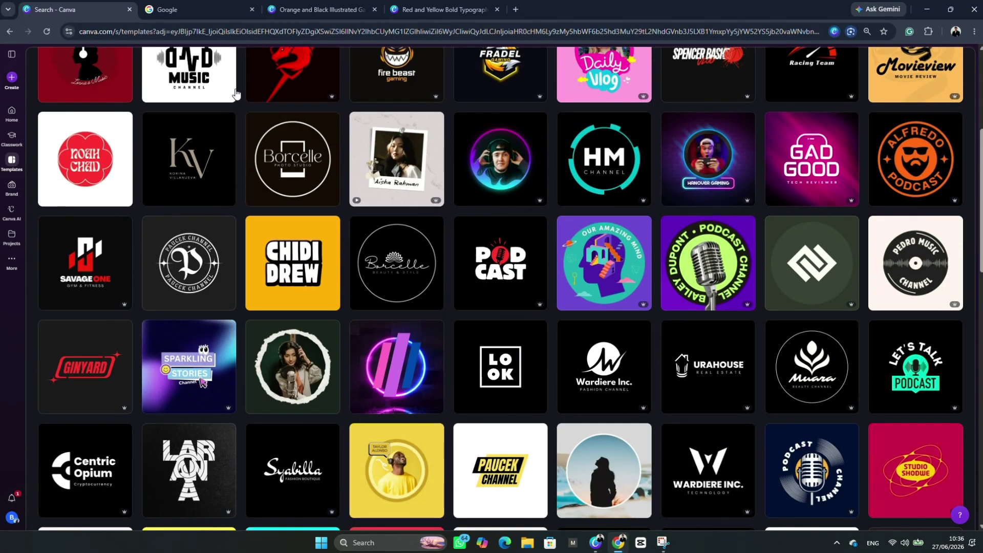
{"action": "scroll", "coordinate": [235, 92], "scroll_direction": "down", "scroll_amount": 4}
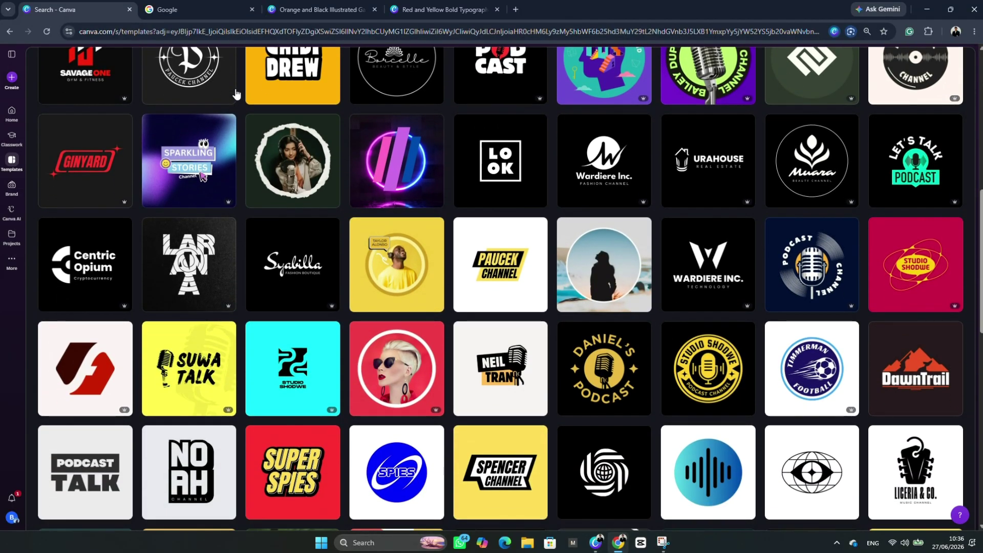